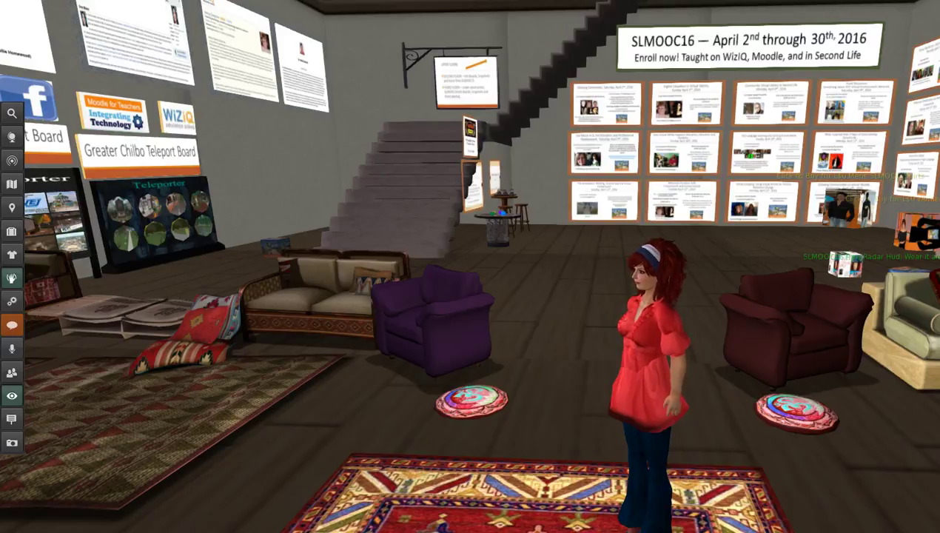
# Turn on the microphone and open the inventory window, positioned fully in view
pyautogui.hotkey('ctrl', 'alt', 'Left')
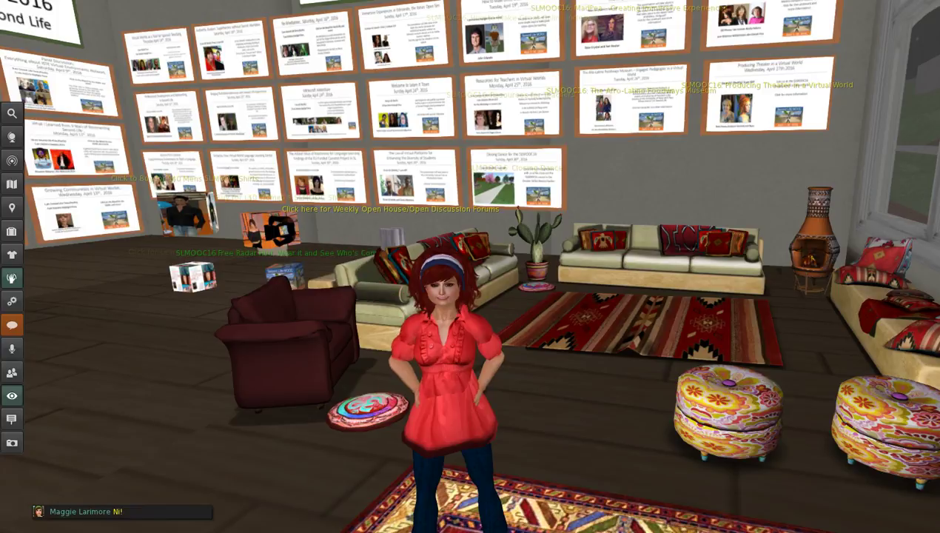
pyautogui.click(13, 347)
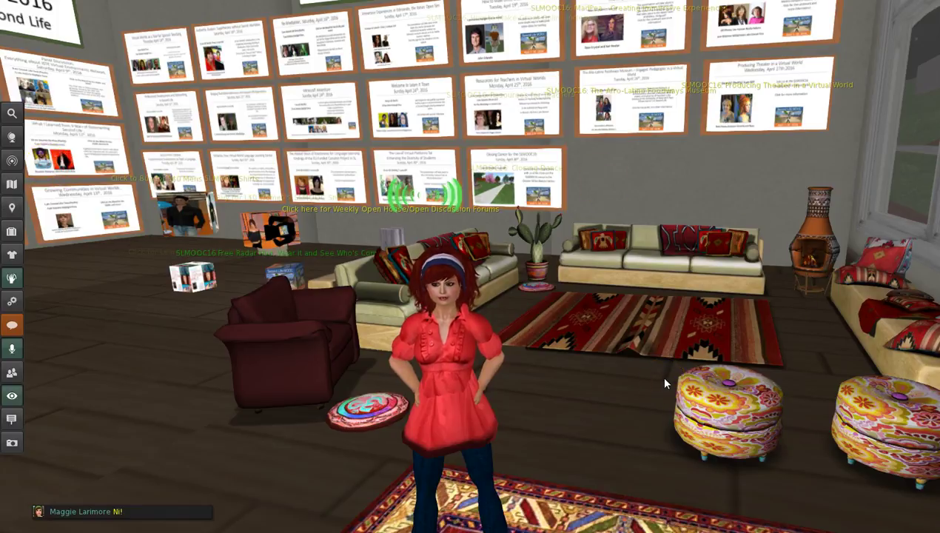
pyautogui.click(11, 233)
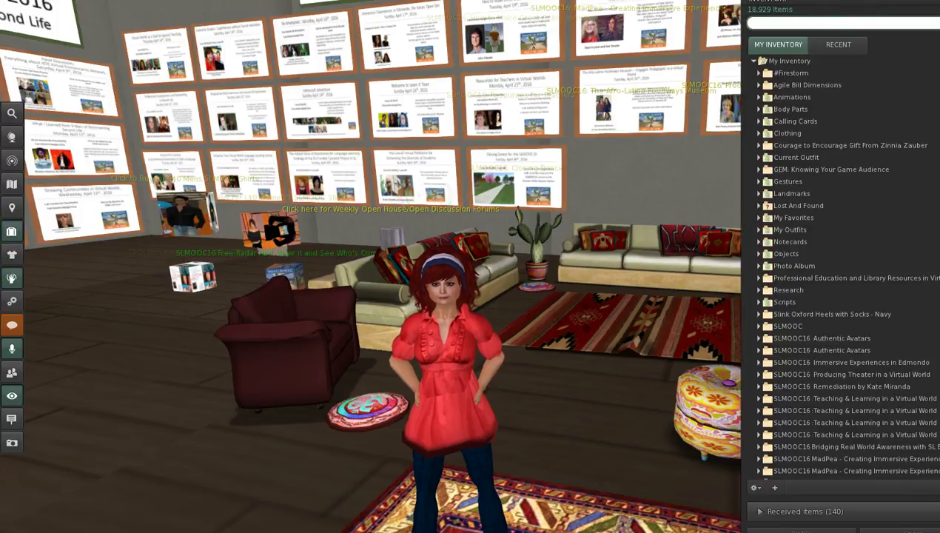
pyautogui.moveTo(936, 2); pyautogui.dragTo(825, 11)
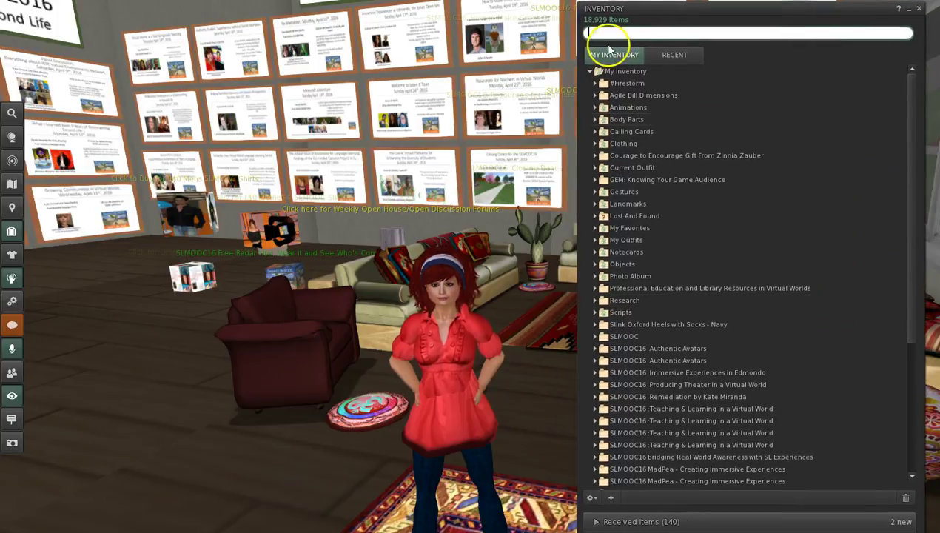
# Look at the recent inventory items, then browse the full folder list of My Inventory from start to end
pyautogui.click(683, 57)
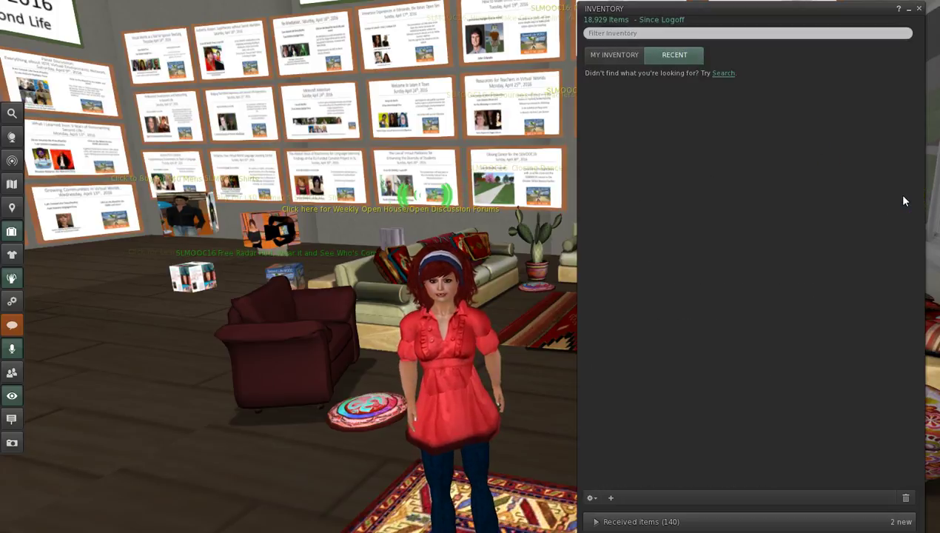
pyautogui.click(613, 57)
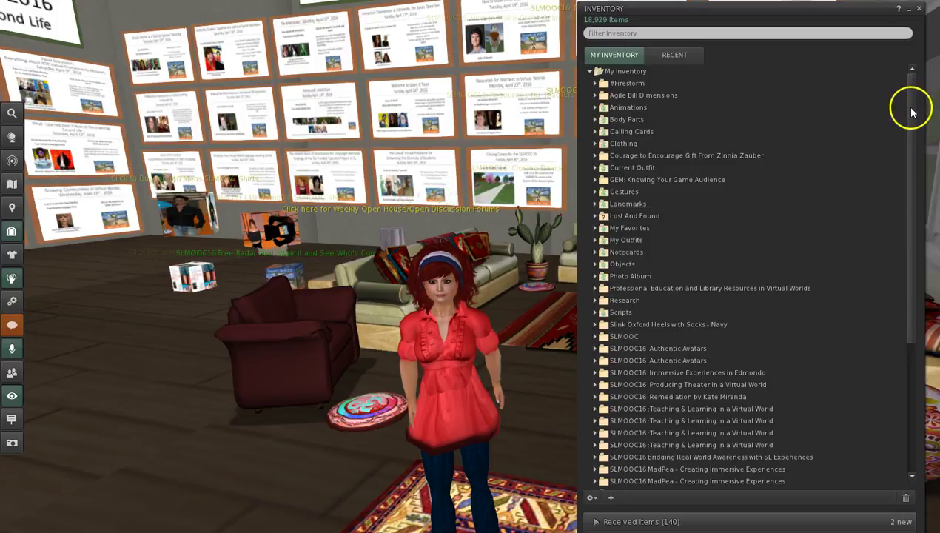
pyautogui.moveTo(911, 111); pyautogui.dragTo(929, 314)
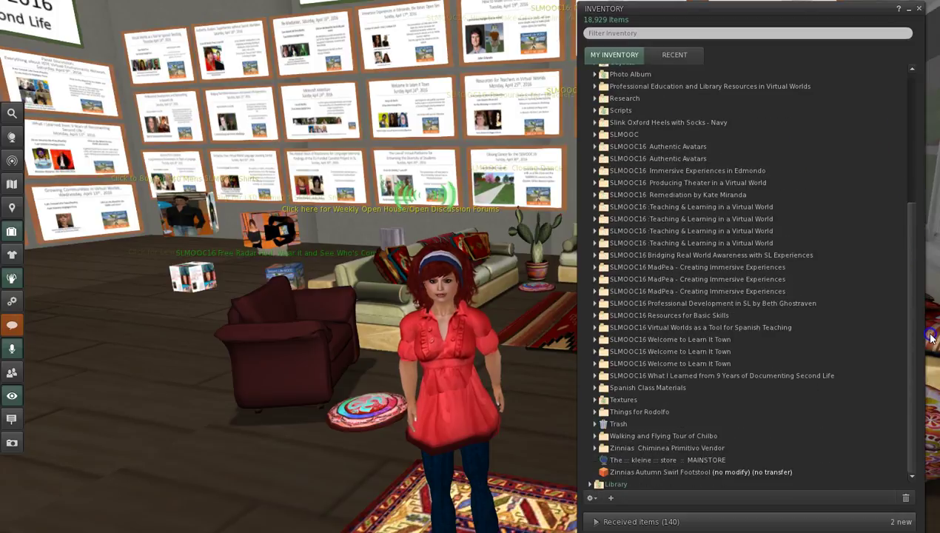
pyautogui.moveTo(925, 274); pyautogui.dragTo(907, 63)
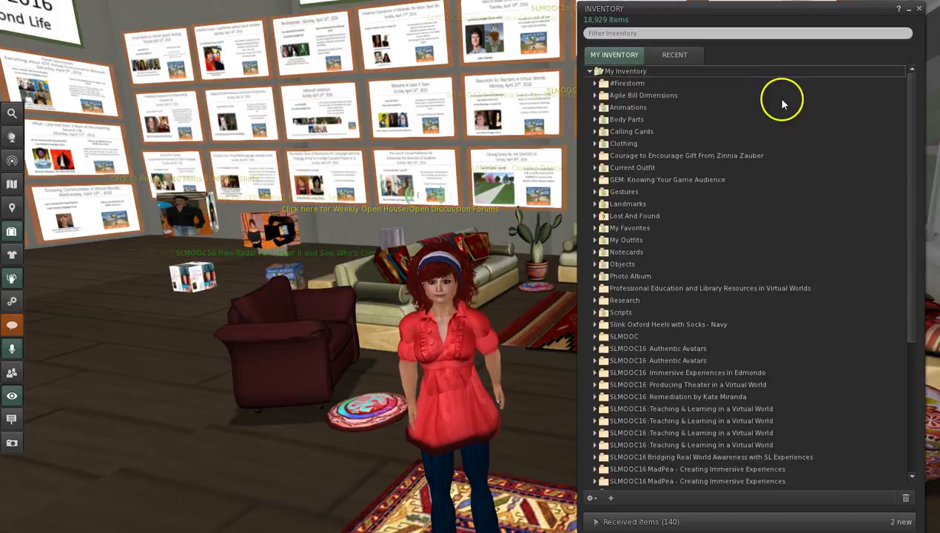
# Sort the inventory by most recent, but keep folders always sorted by name
pyautogui.click(591, 497)
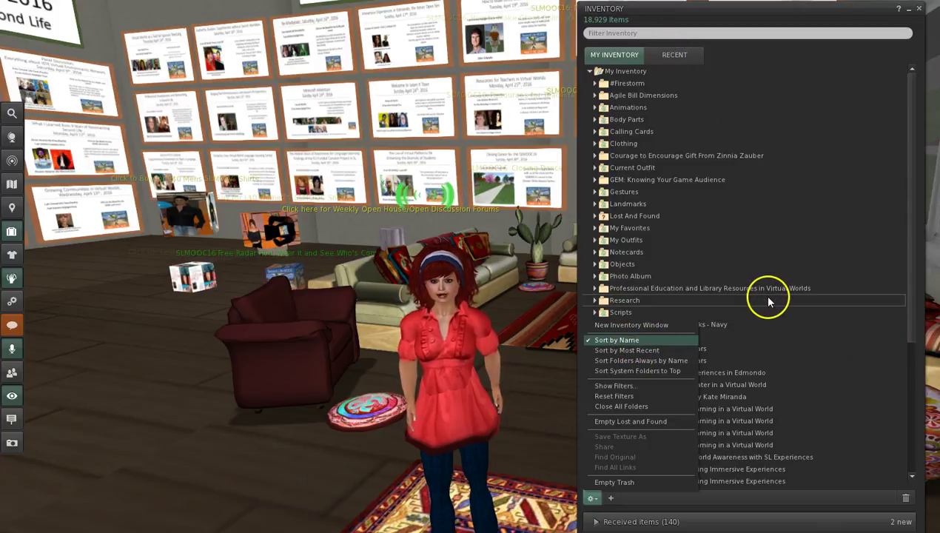
pyautogui.click(628, 350)
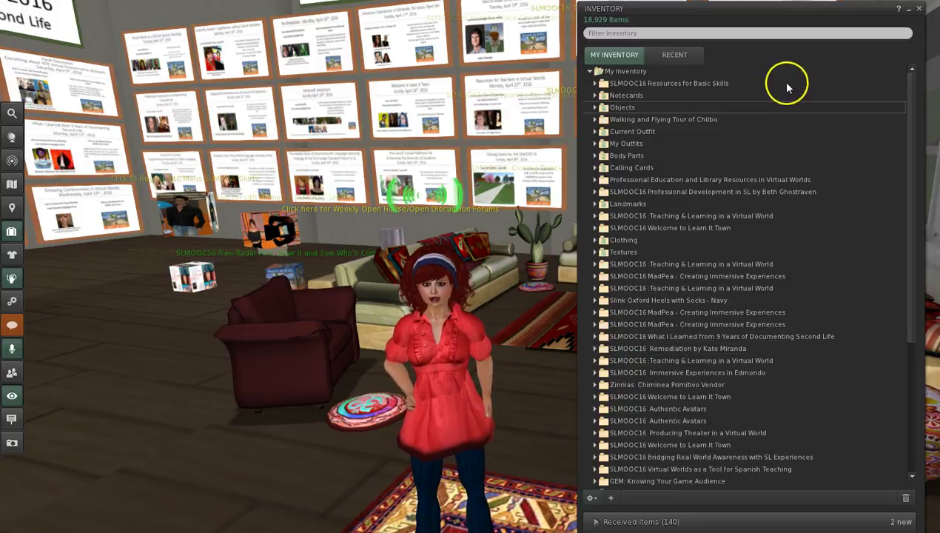
pyautogui.click(600, 498)
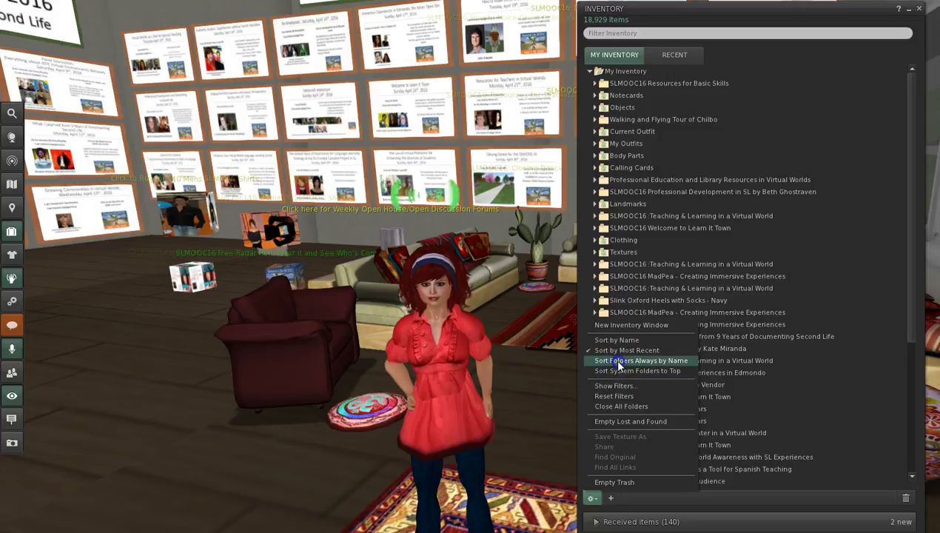
pyautogui.click(614, 300)
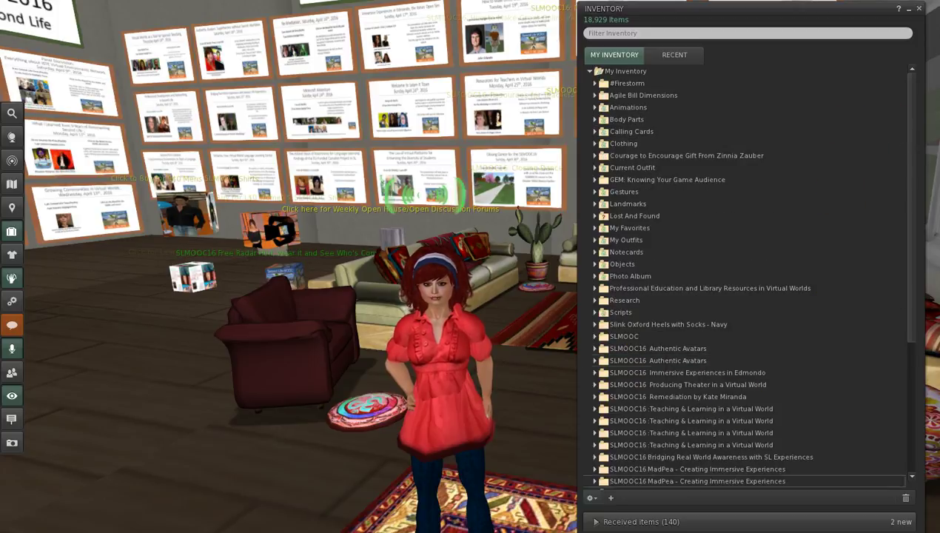
# Sort system folders to the top of the inventory and sort the items by name
pyautogui.click(591, 498)
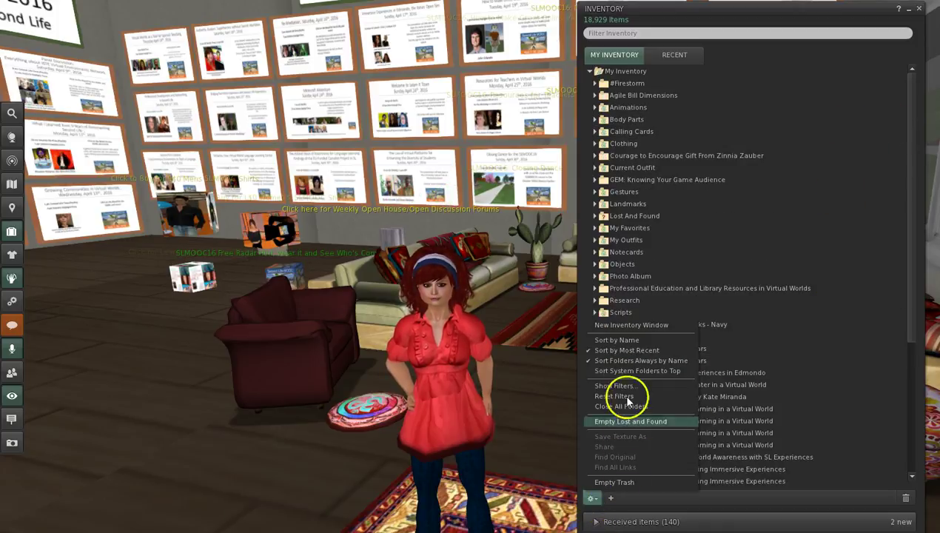
pyautogui.click(625, 373)
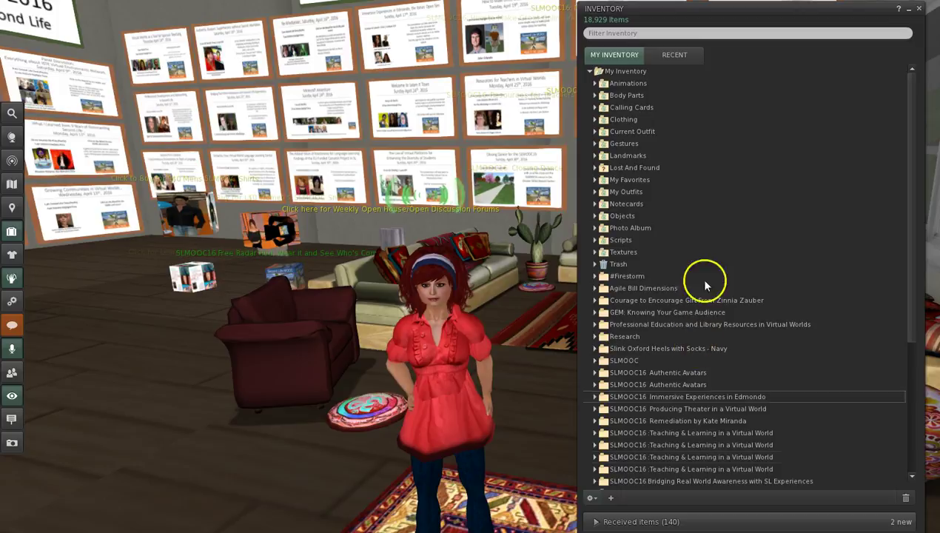
pyautogui.click(597, 499)
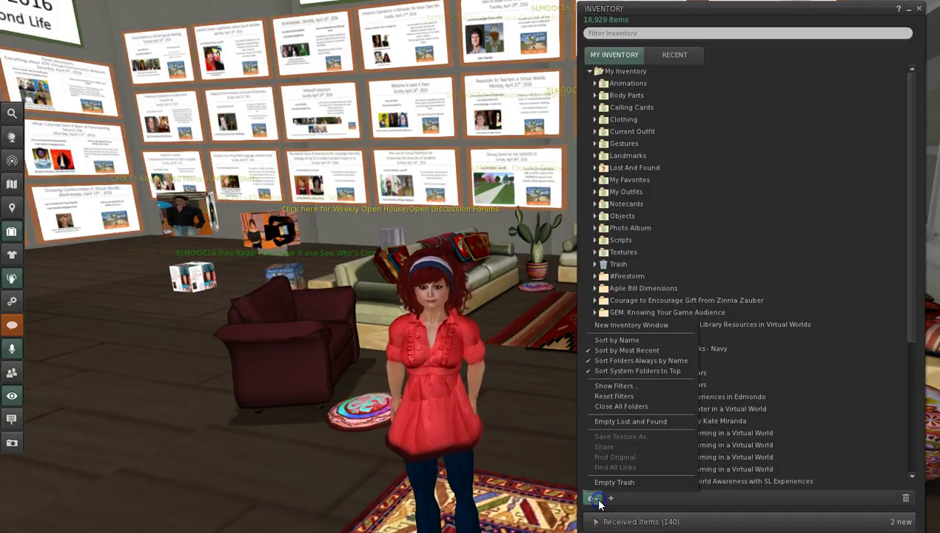
pyautogui.click(612, 340)
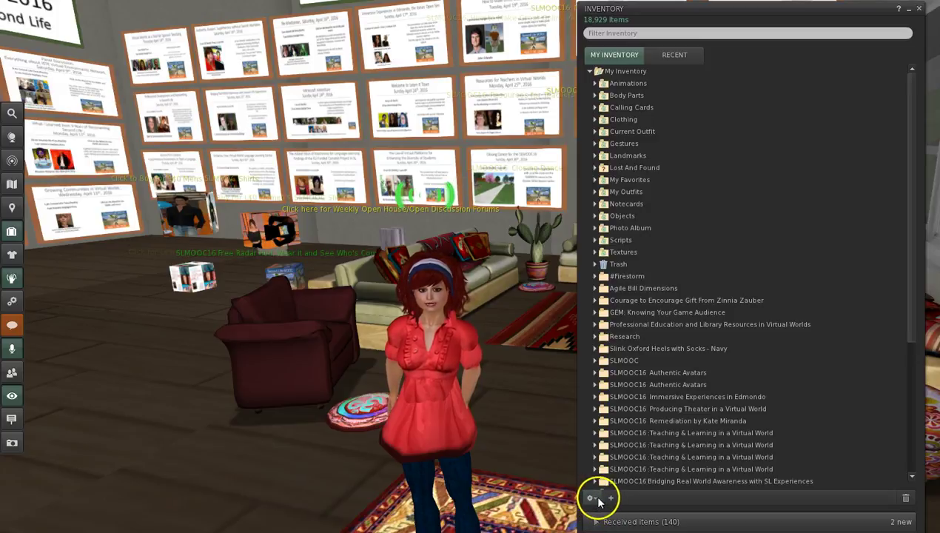
# Review the inventory's sorting and cleanup options and inspect the contents of the Lost And Found folder
pyautogui.click(592, 499)
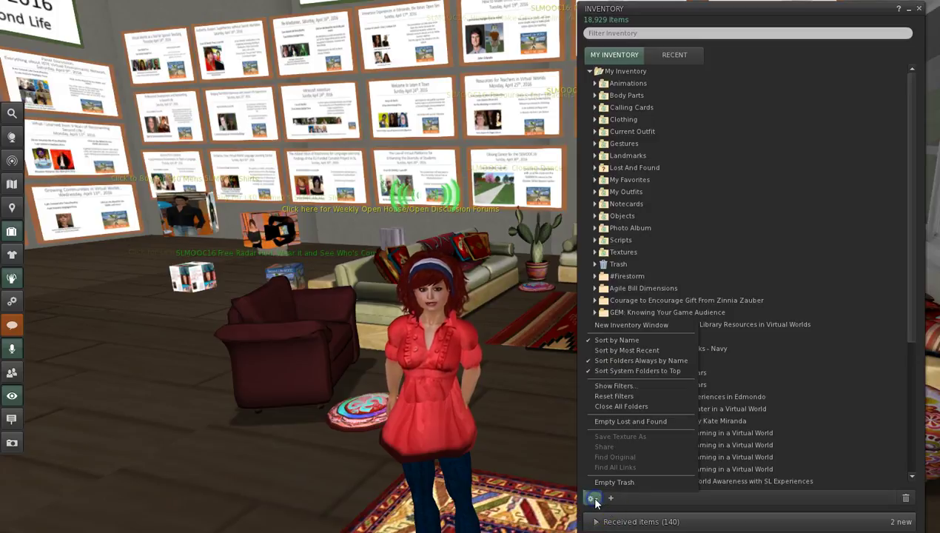
pyautogui.click(659, 410)
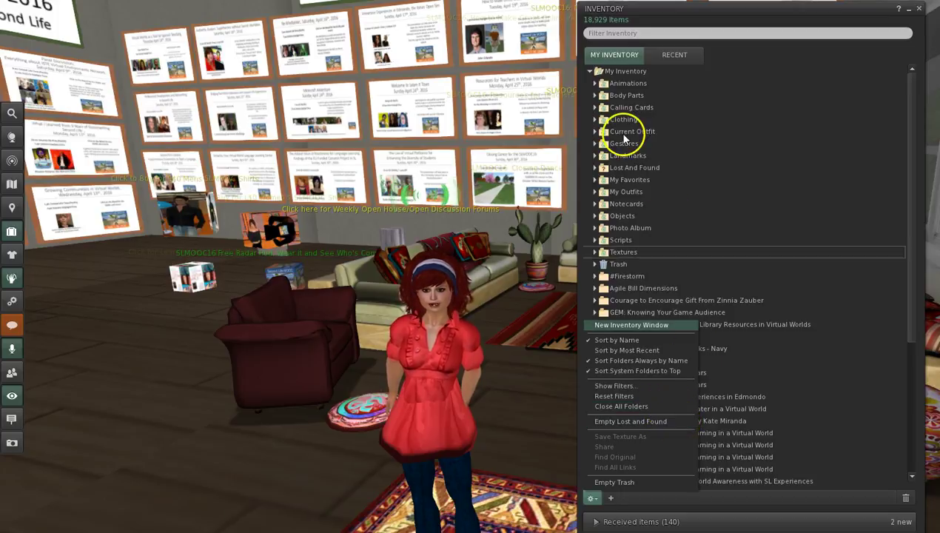
pyautogui.click(592, 168)
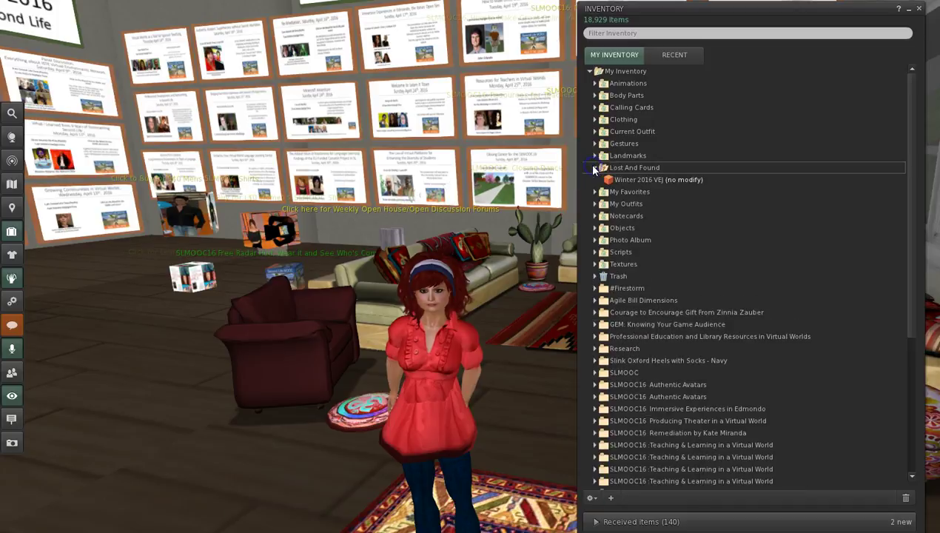
pyautogui.click(622, 180)
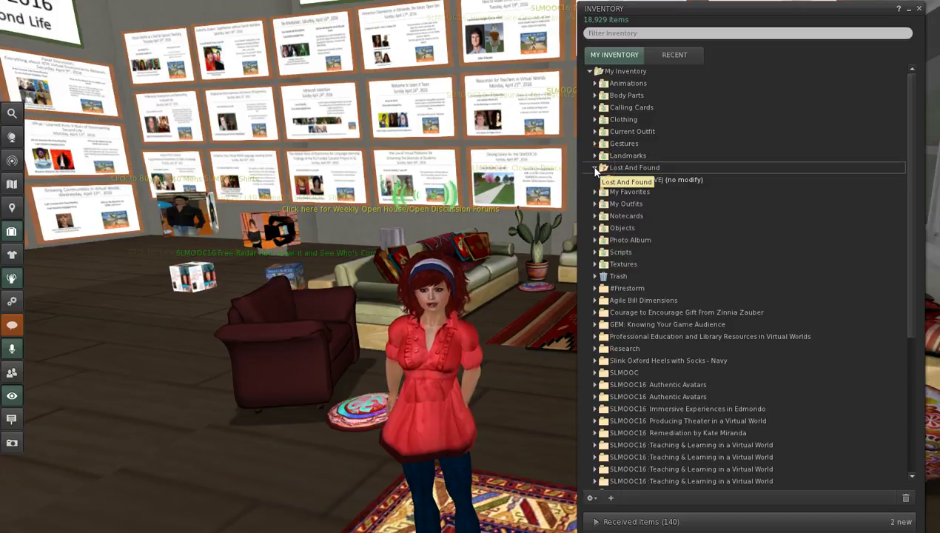
pyautogui.click(595, 169)
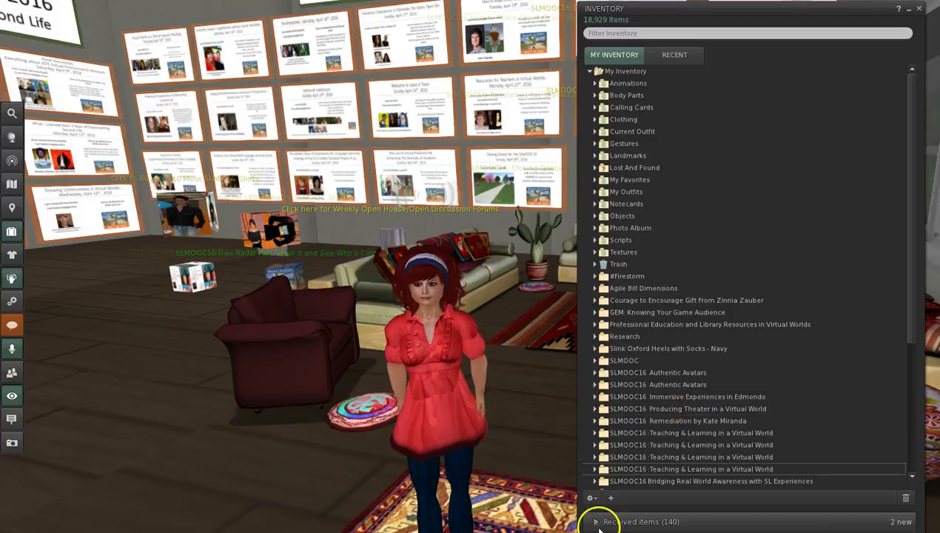
# Empty the inventory's Trash, permanently deleting its contents
pyautogui.click(593, 498)
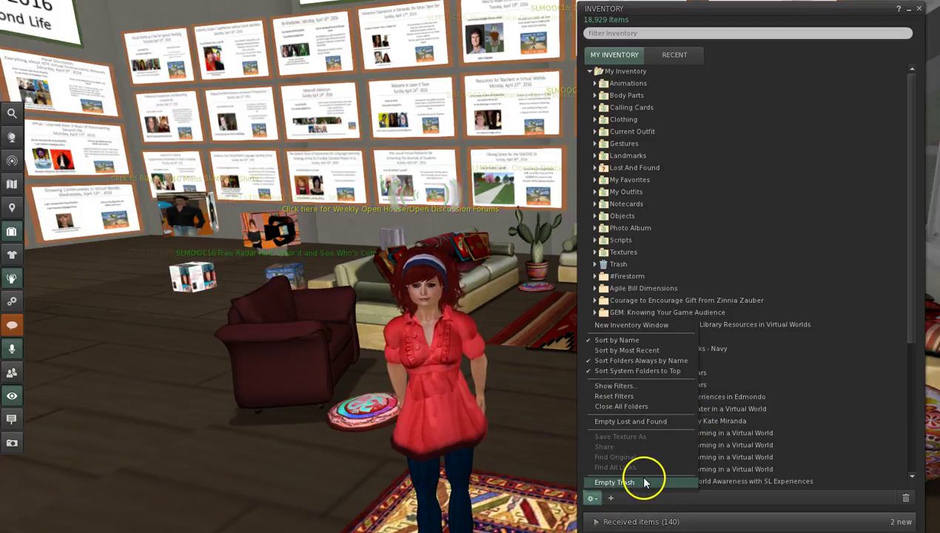
pyautogui.click(641, 482)
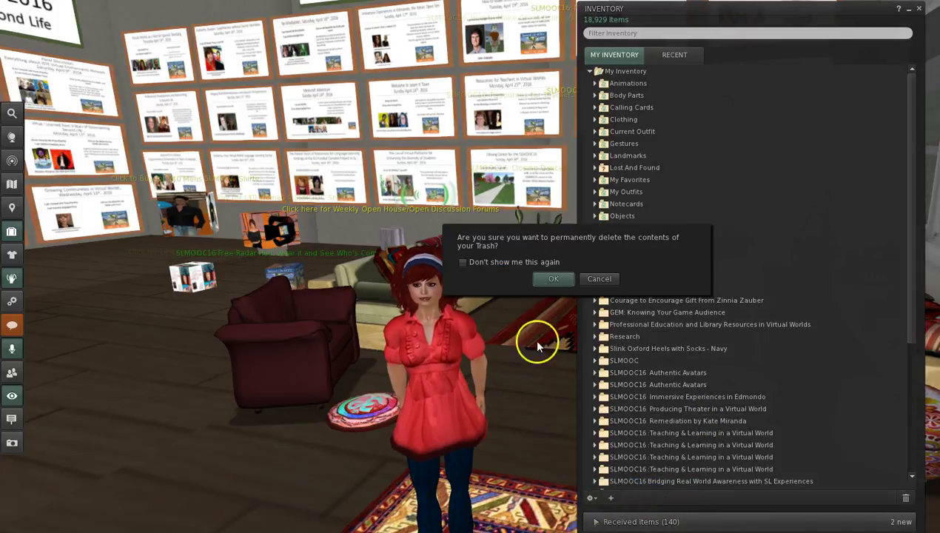
pyautogui.click(553, 280)
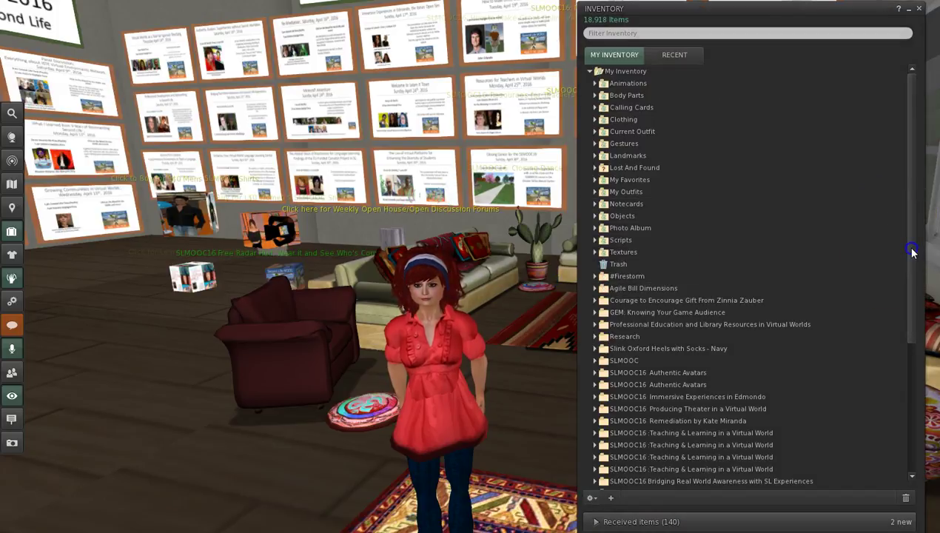
# Look through the Avatar Collection, Eyes, Hair, Shapes and Skins subfolders of Body Parts, closing each one again
pyautogui.moveTo(911, 252); pyautogui.dragTo(912, 220)
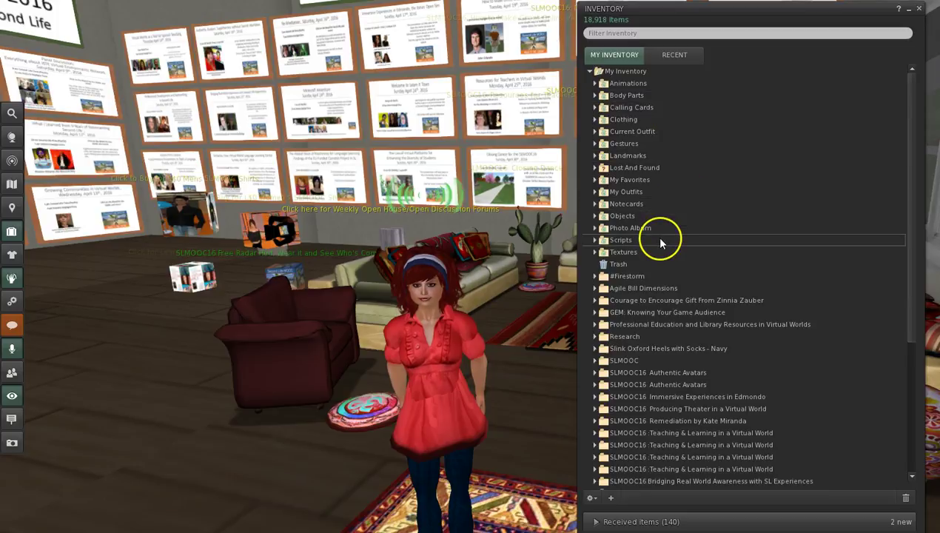
pyautogui.click(595, 95)
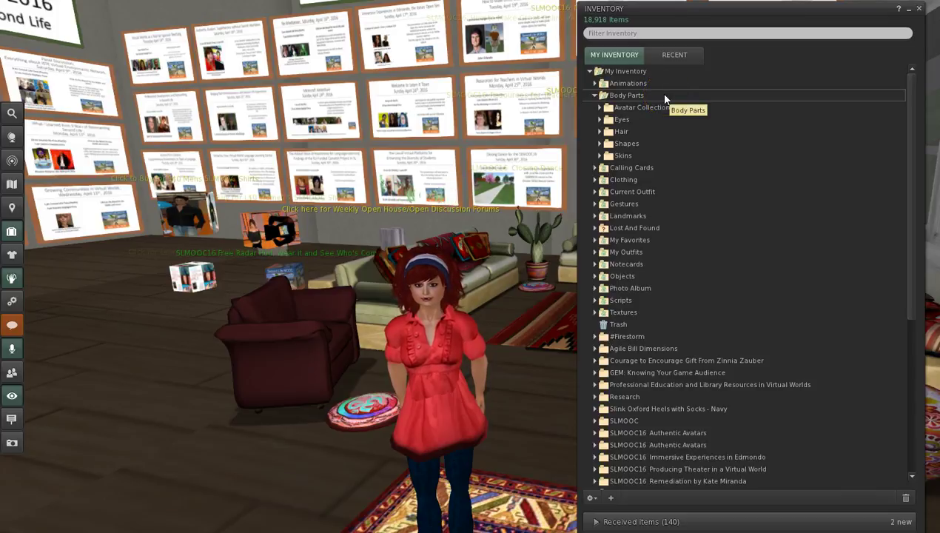
pyautogui.click(601, 108)
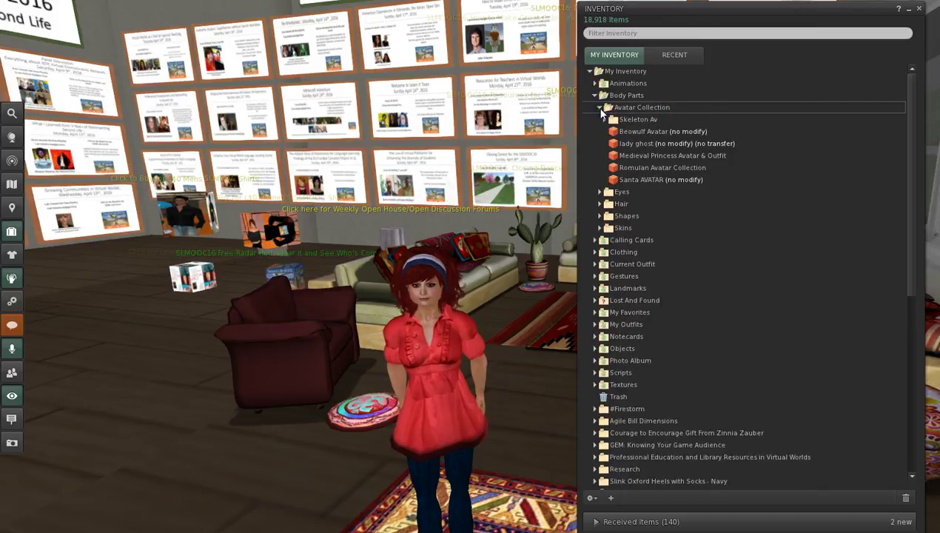
pyautogui.click(600, 108)
pyautogui.click(599, 120)
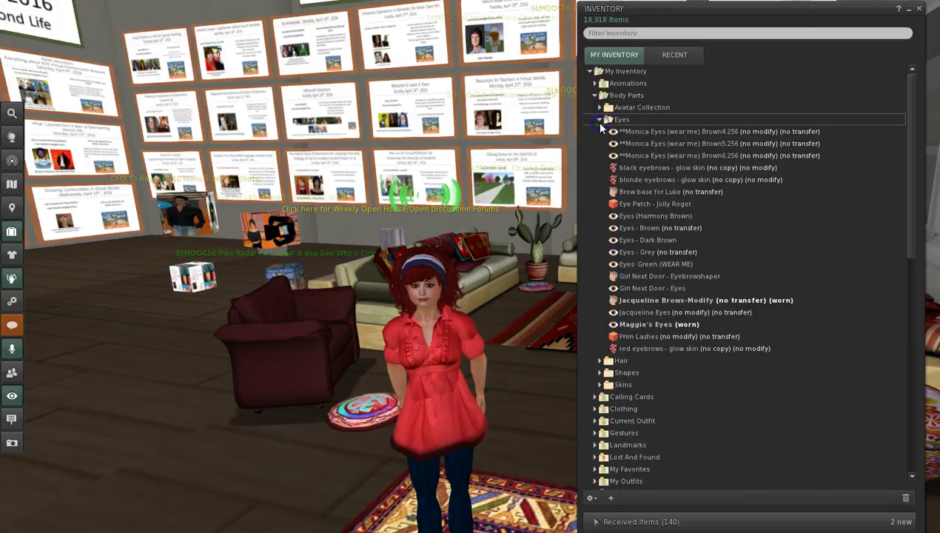
pyautogui.click(599, 120)
pyautogui.click(600, 132)
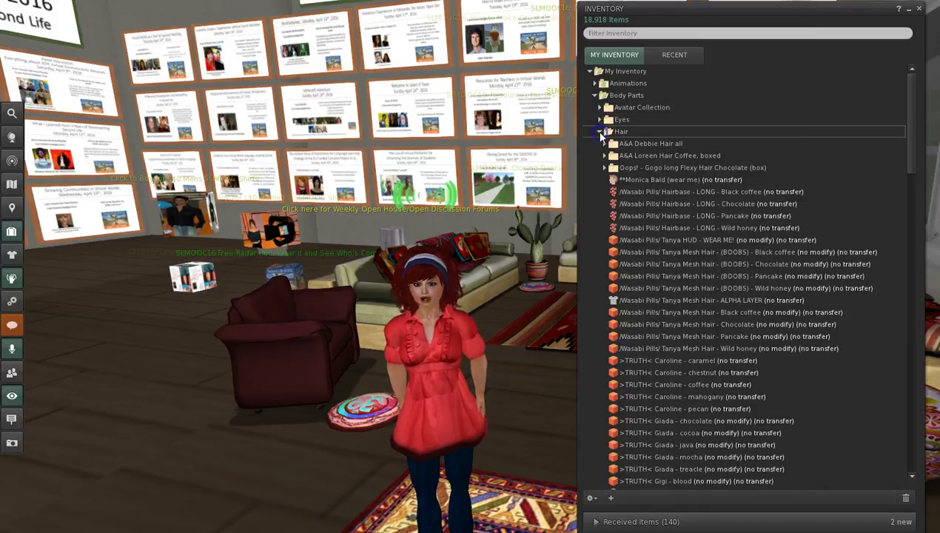
pyautogui.click(600, 132)
pyautogui.click(600, 144)
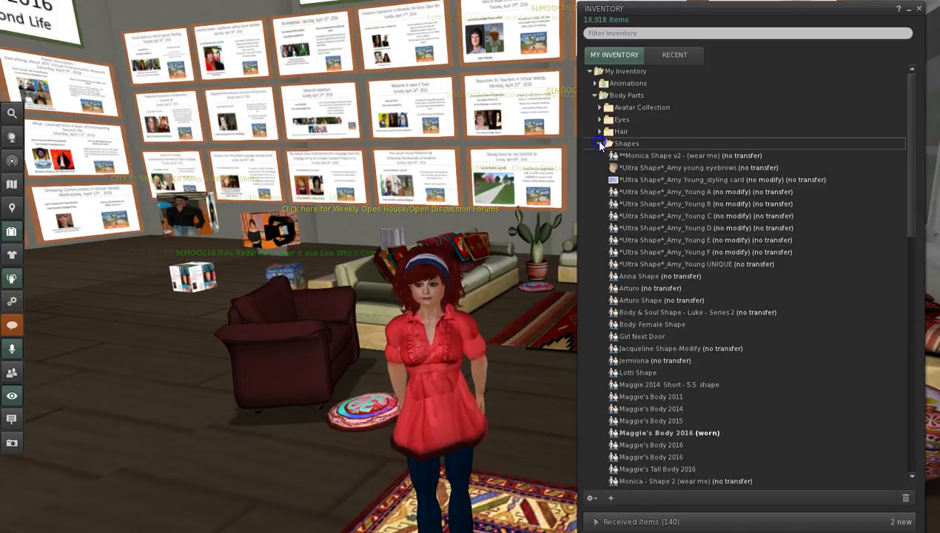
pyautogui.click(600, 144)
pyautogui.click(601, 155)
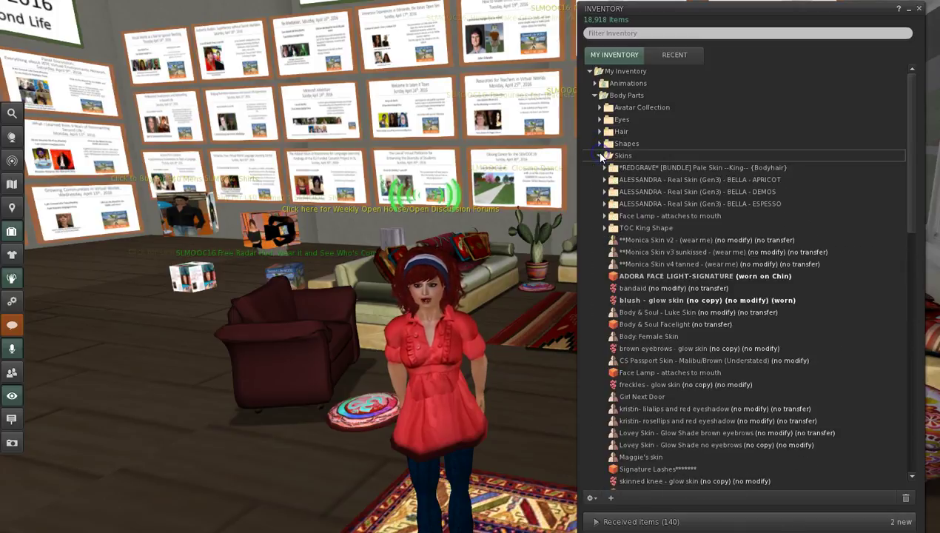
pyautogui.click(601, 156)
pyautogui.click(594, 95)
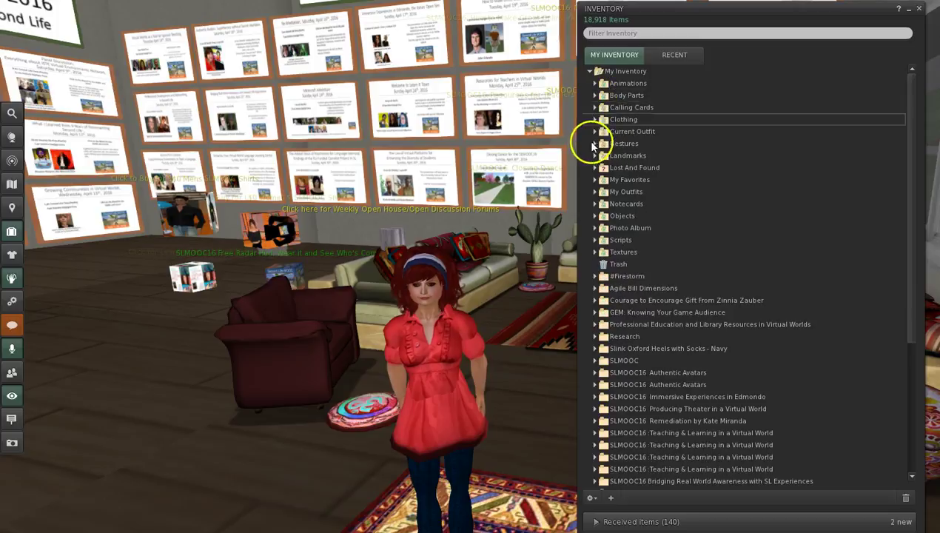
# Look through Clothing's Jeans and Slacks, Jewelry and Accessories, Outfits, Shorts and Peddle Pushers, and Skirts and Dresses subfolders, then collapse Clothing
pyautogui.click(596, 119)
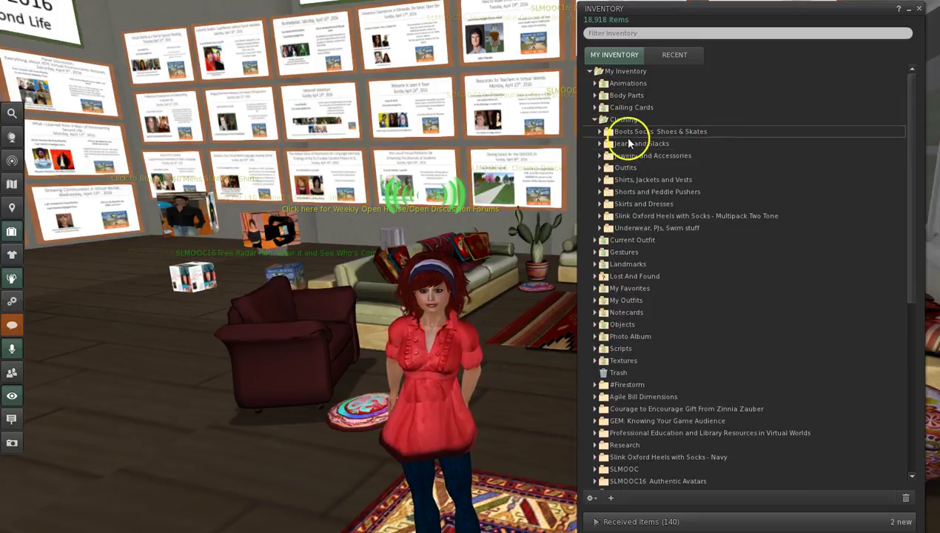
pyautogui.click(603, 144)
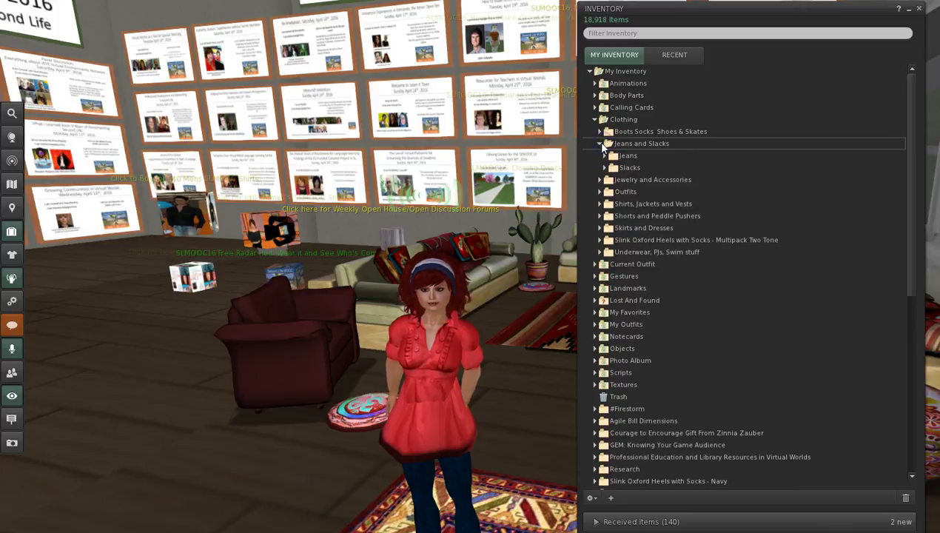
pyautogui.click(603, 143)
pyautogui.click(602, 157)
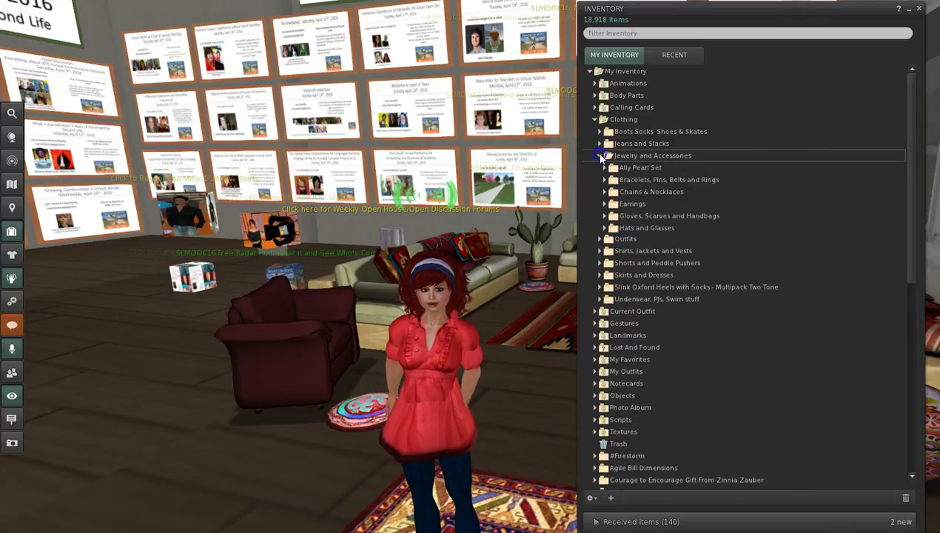
pyautogui.click(603, 157)
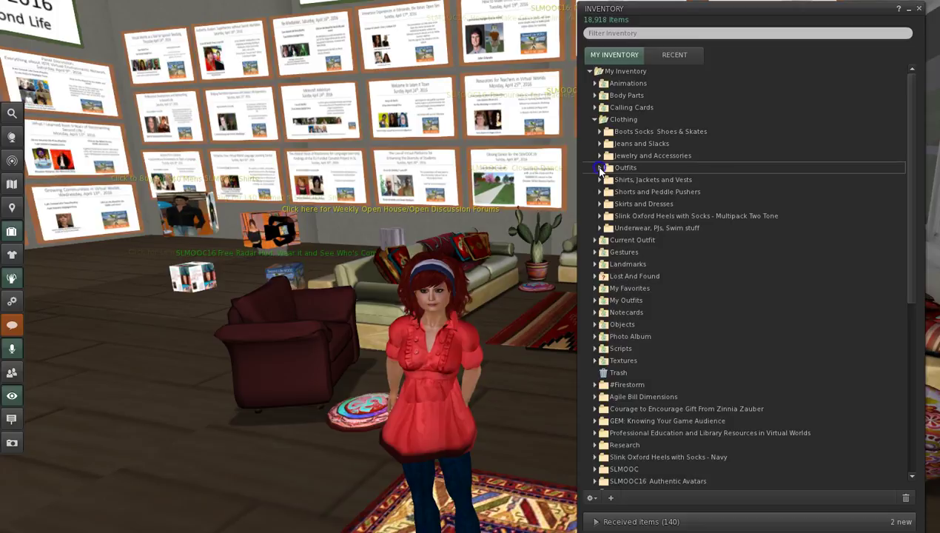
pyautogui.click(600, 168)
pyautogui.click(600, 169)
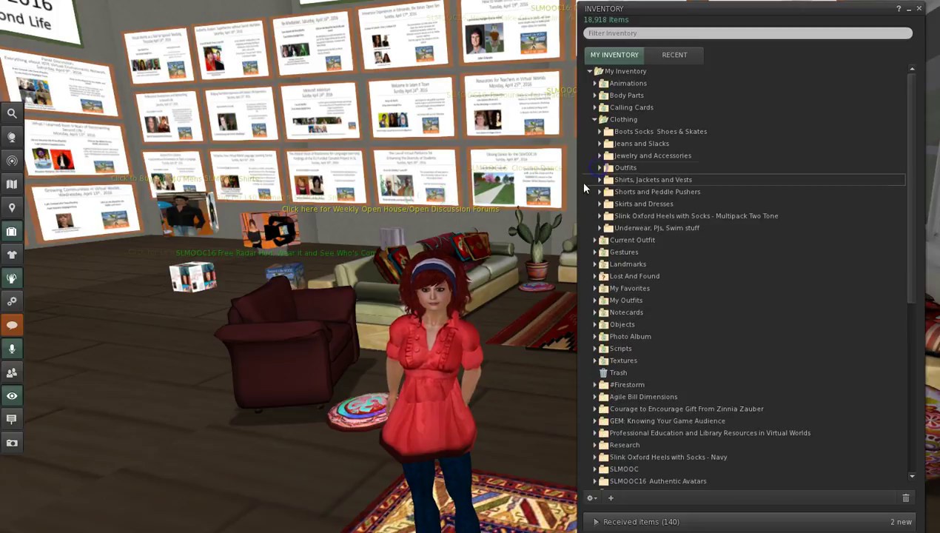
pyautogui.click(600, 192)
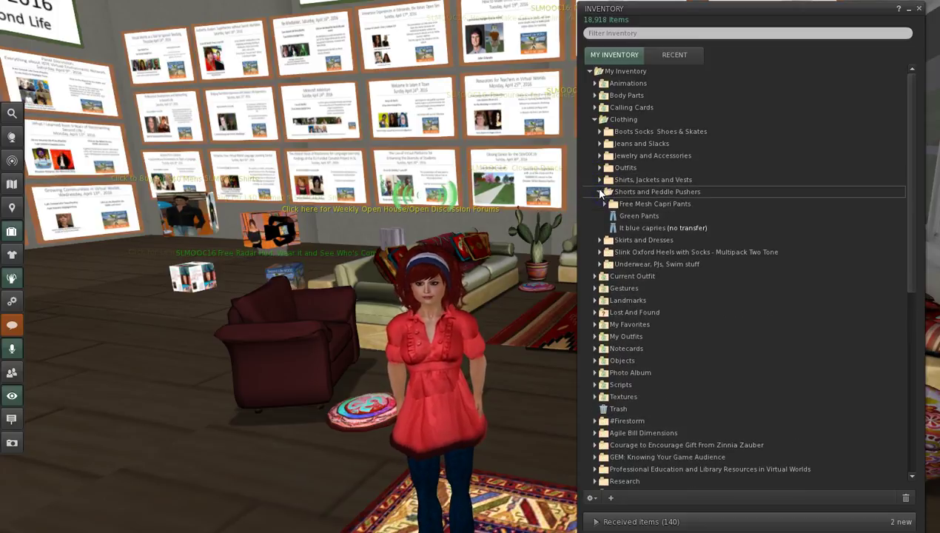
pyautogui.click(600, 192)
pyautogui.click(601, 204)
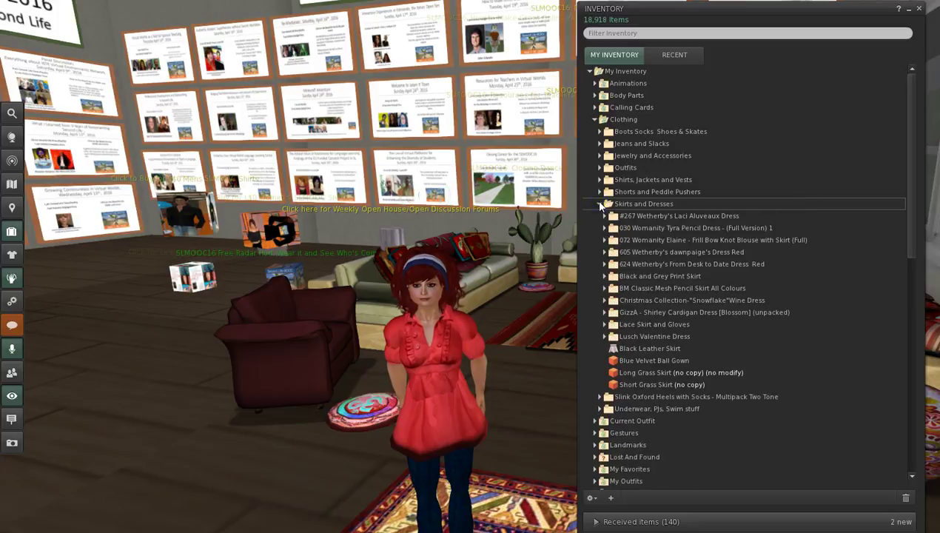
pyautogui.click(600, 205)
pyautogui.click(595, 120)
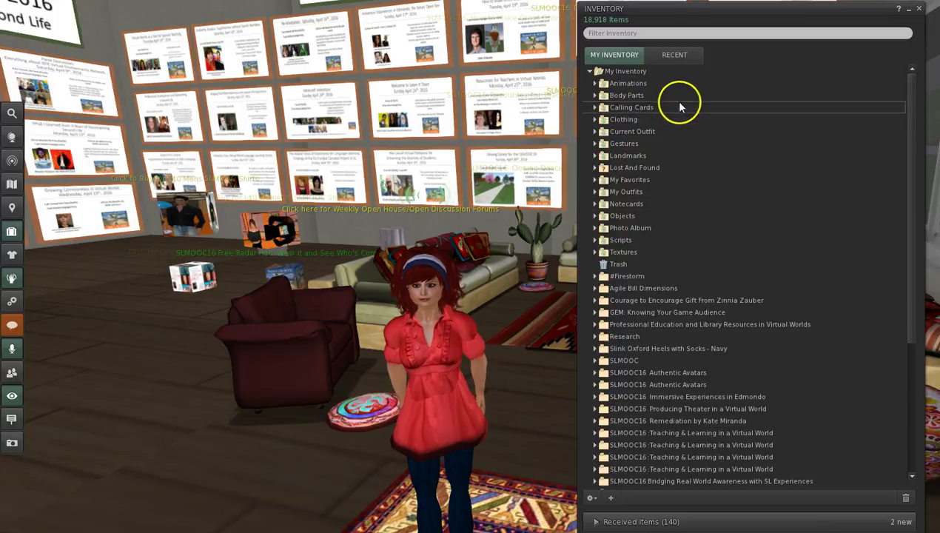
# Look through the subfolders and loose items inside the Objects folder, then collapse it
pyautogui.click(595, 216)
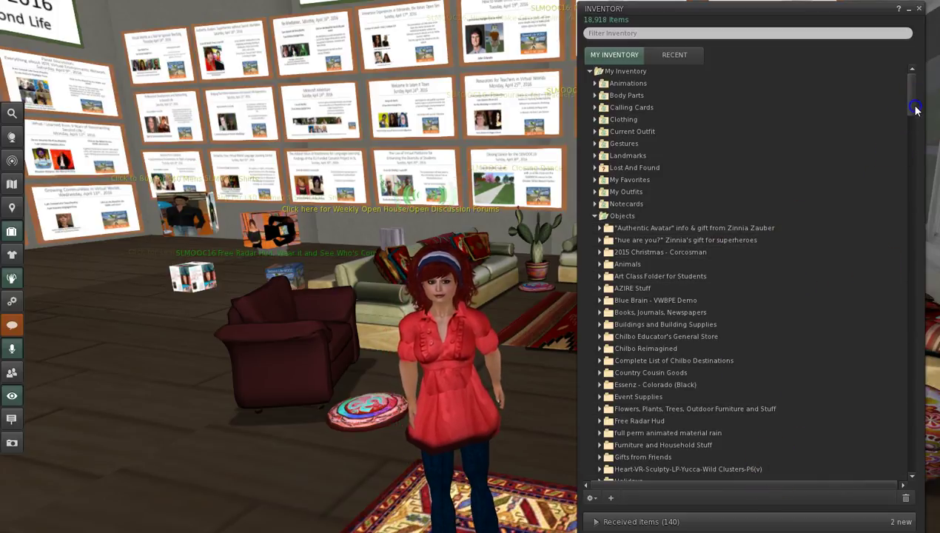
pyautogui.moveTo(916, 109); pyautogui.dragTo(913, 129)
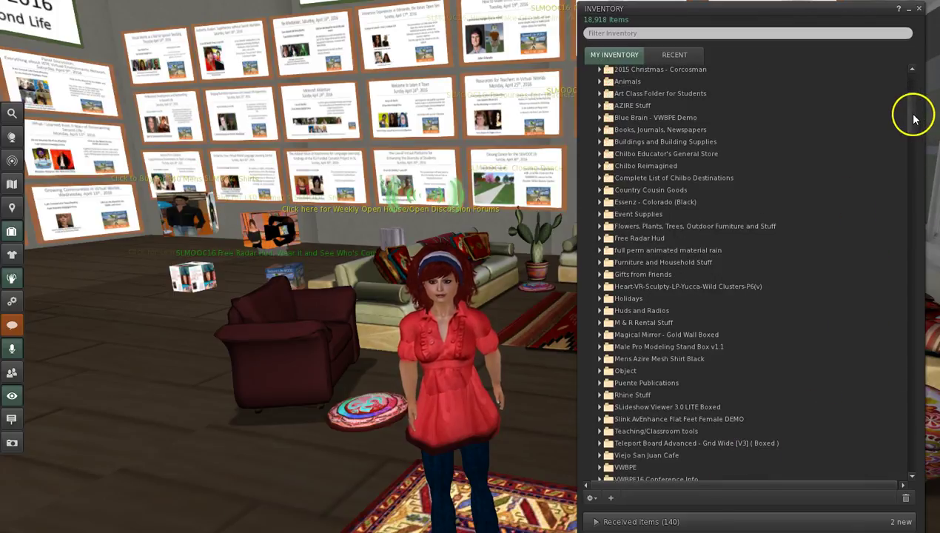
pyautogui.moveTo(913, 118); pyautogui.dragTo(919, 144)
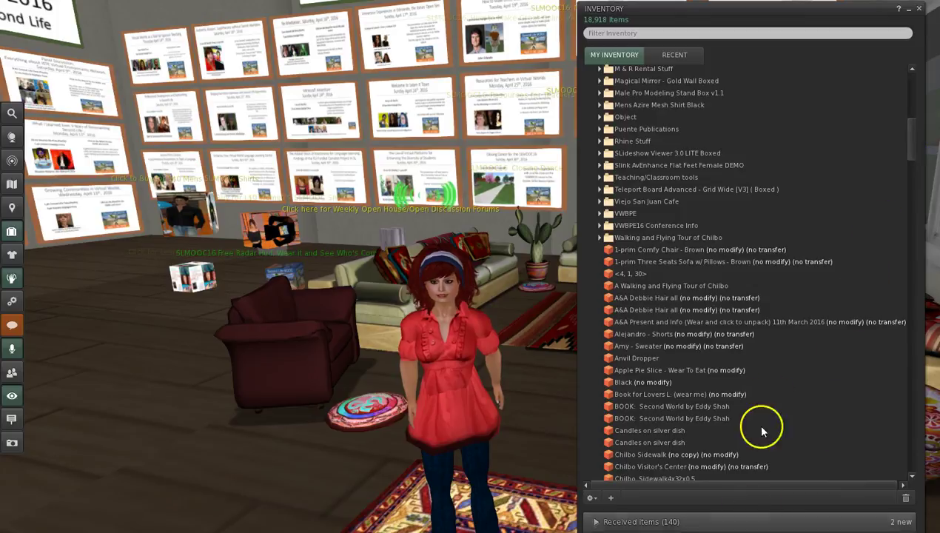
pyautogui.moveTo(914, 126); pyautogui.dragTo(914, 87)
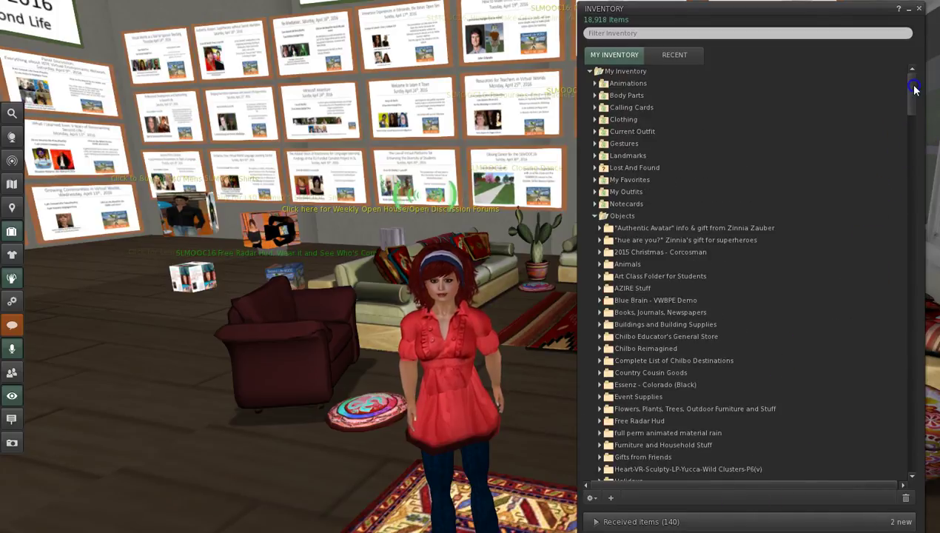
pyautogui.click(595, 216)
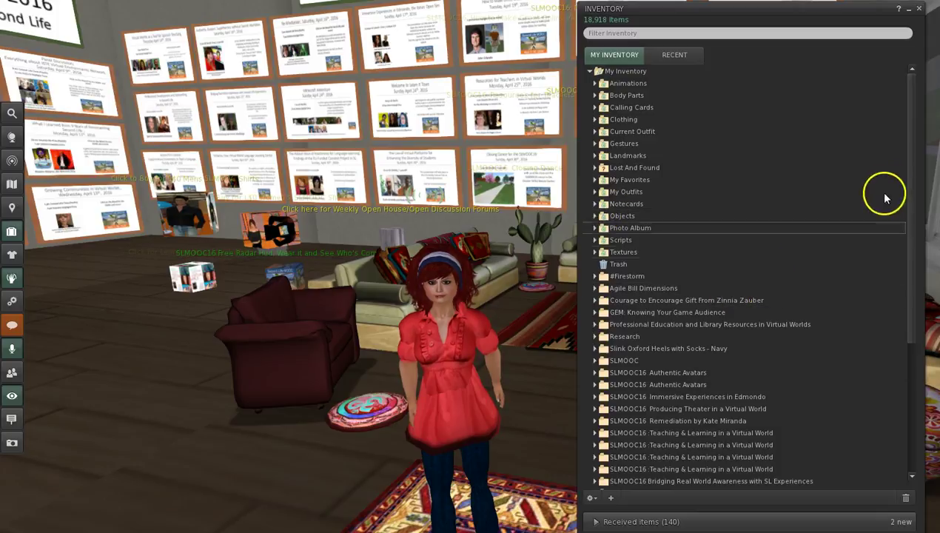
# Turn off sorting of system folders to the top and toggle the option to always sort folders by name
pyautogui.moveTo(910, 176); pyautogui.dragTo(882, 283)
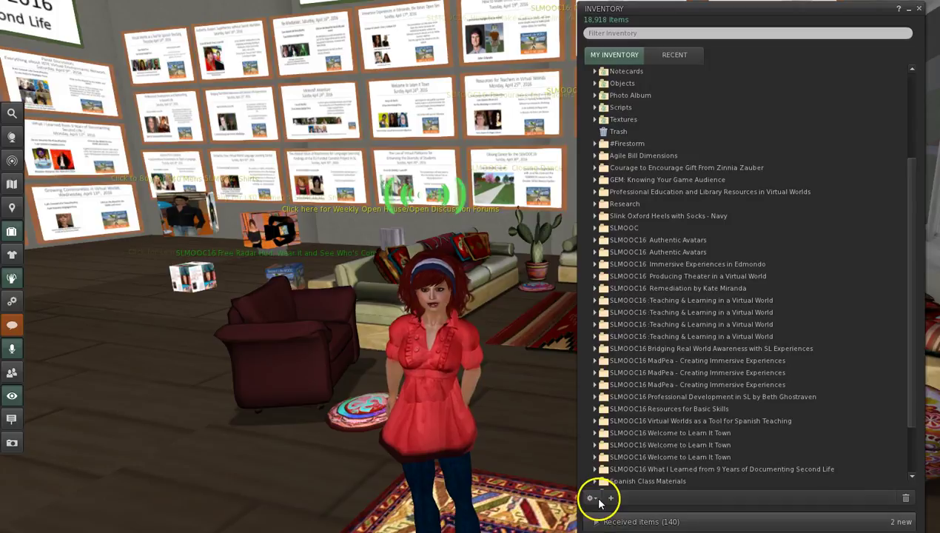
pyautogui.click(597, 498)
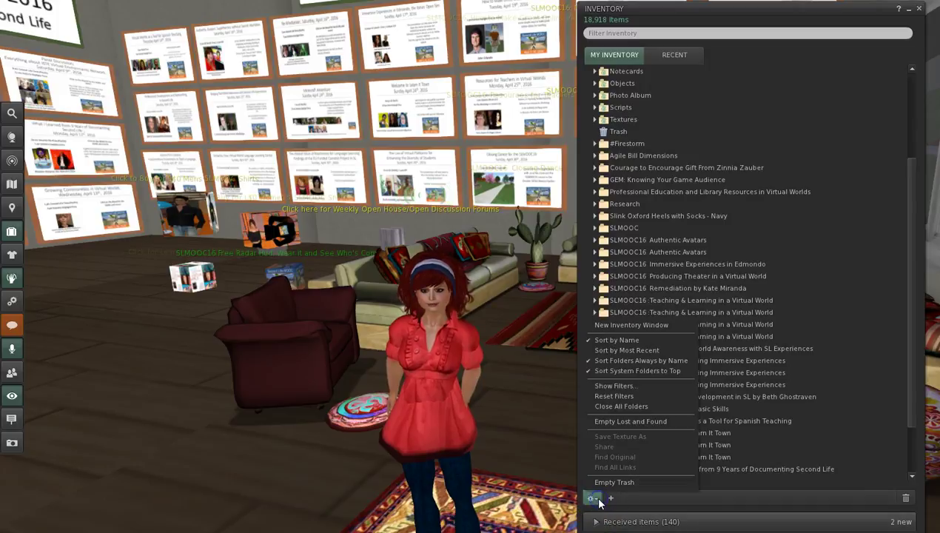
pyautogui.click(620, 373)
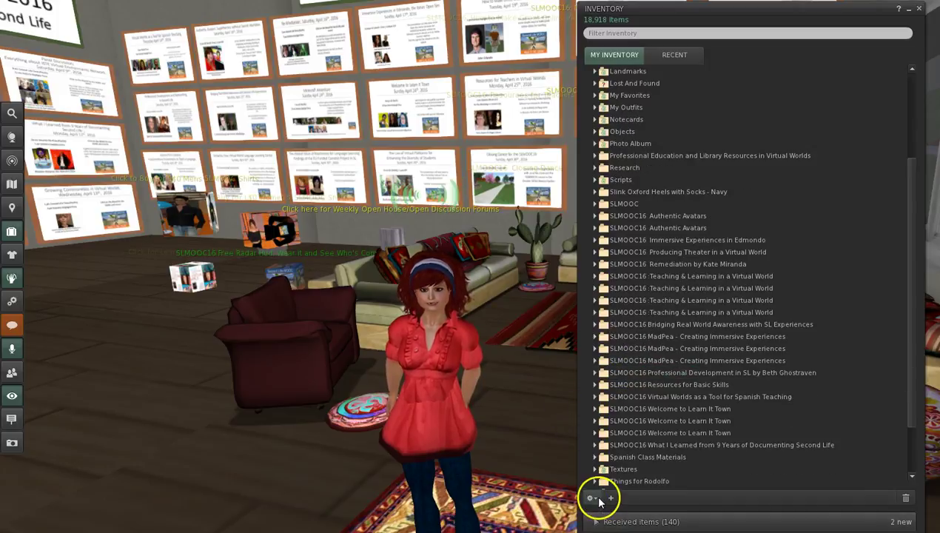
pyautogui.click(592, 499)
pyautogui.click(644, 360)
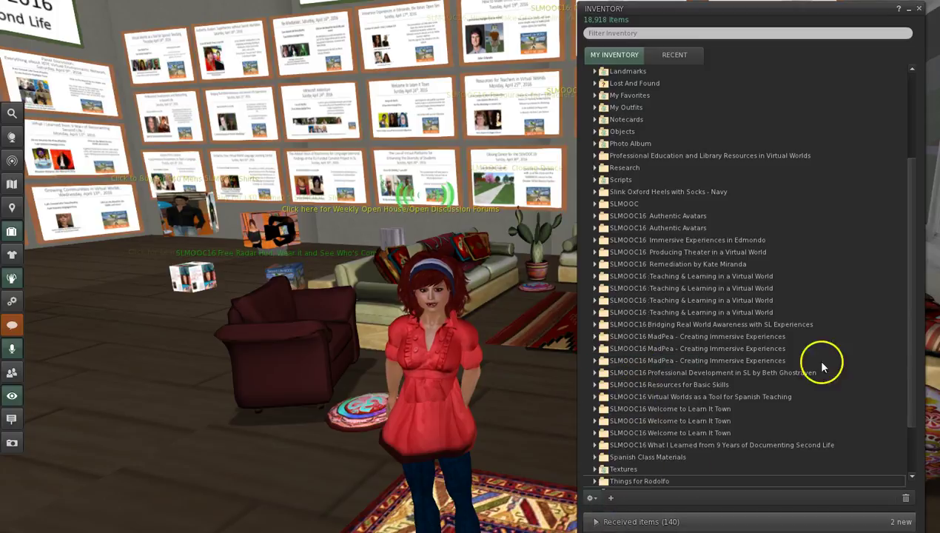
pyautogui.click(849, 303)
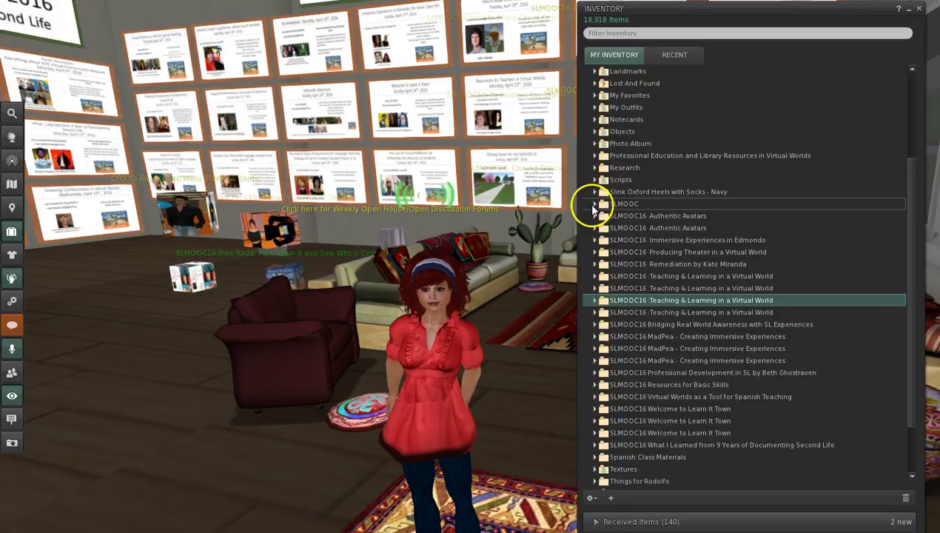
# Expand the SLMOOC folder and look inside its F/Xual Education Services, SLMOOC14 and SLMOOC15 subfolders, closing each subfolder again
pyautogui.click(593, 204)
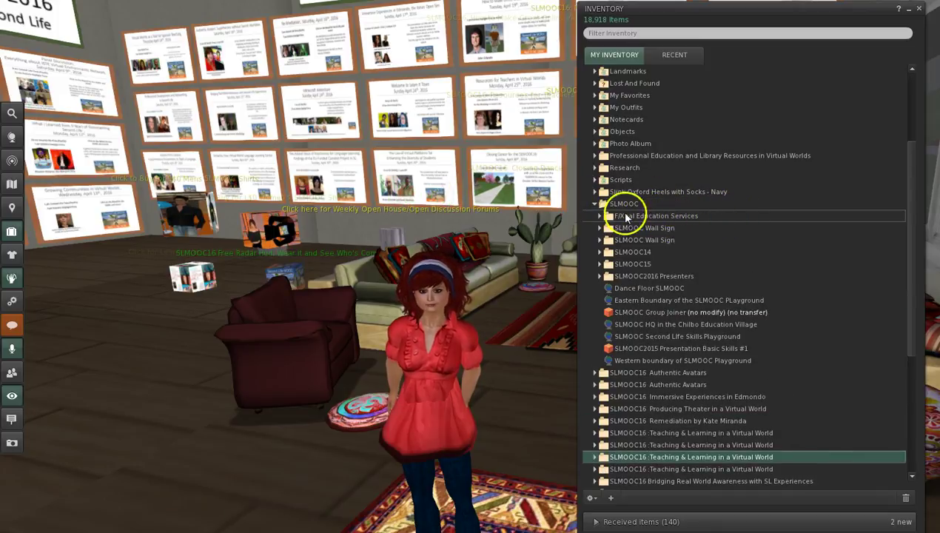
pyautogui.click(599, 216)
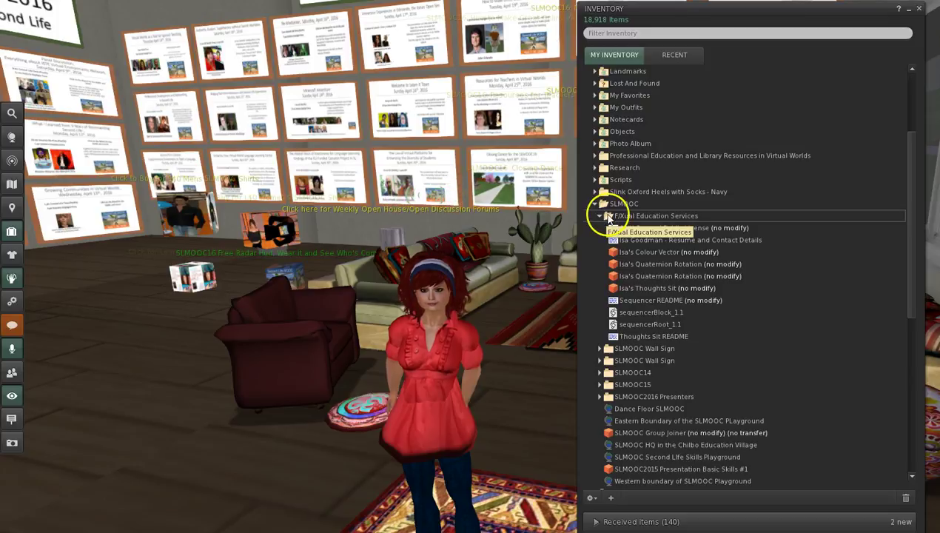
pyautogui.click(598, 218)
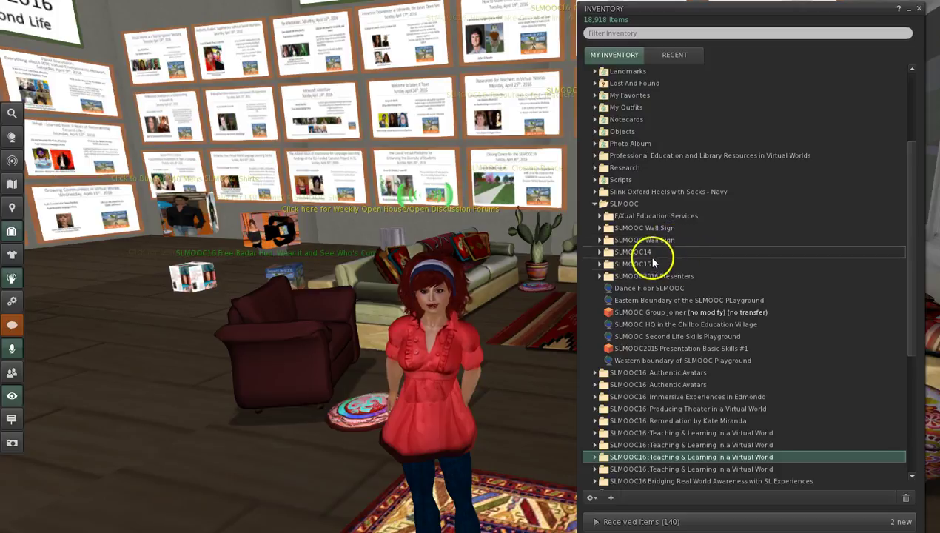
pyautogui.click(599, 253)
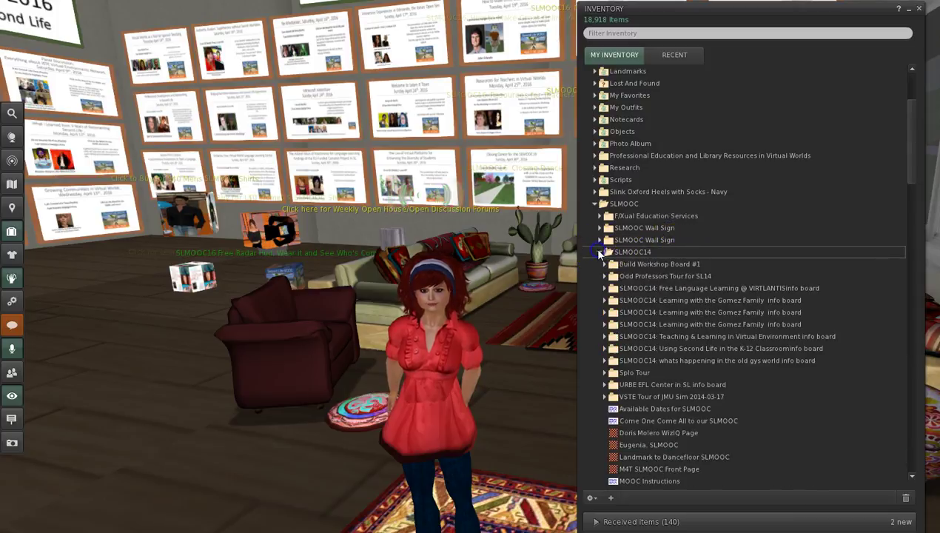
pyautogui.click(599, 253)
pyautogui.click(599, 265)
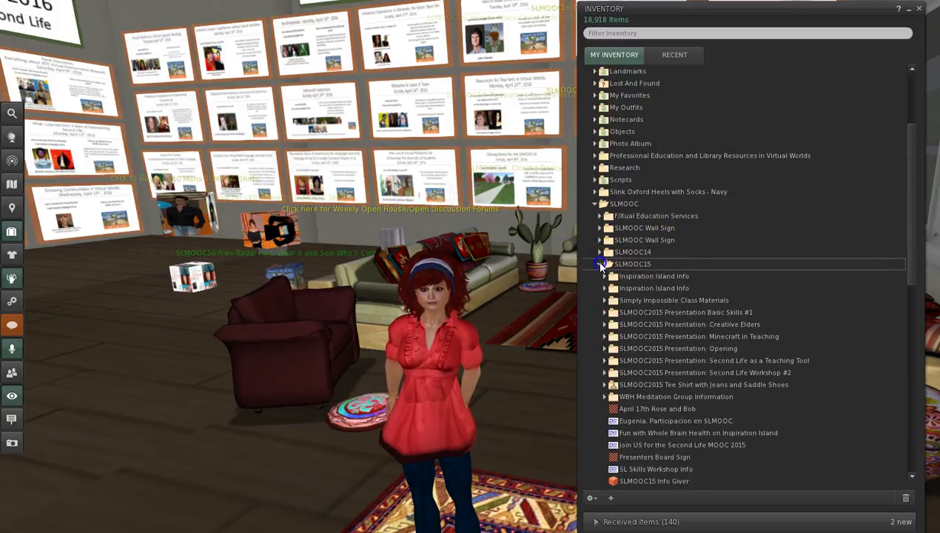
pyautogui.click(601, 265)
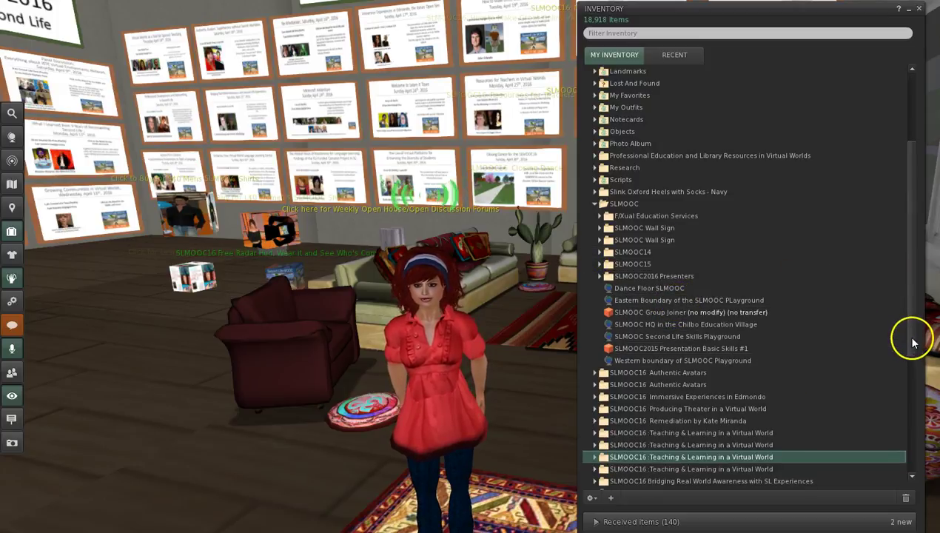
# Delete the second of the two duplicate SLMOOC16 Authentic Avatars folders
pyautogui.scroll(-2, 912, 355)
pyautogui.scroll(-3, 913, 355)
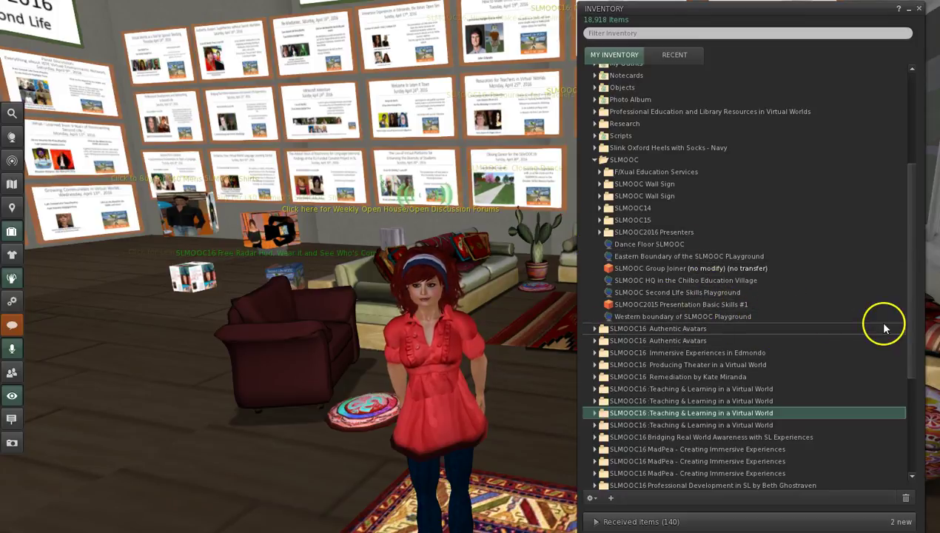
pyautogui.moveTo(910, 348); pyautogui.dragTo(915, 408)
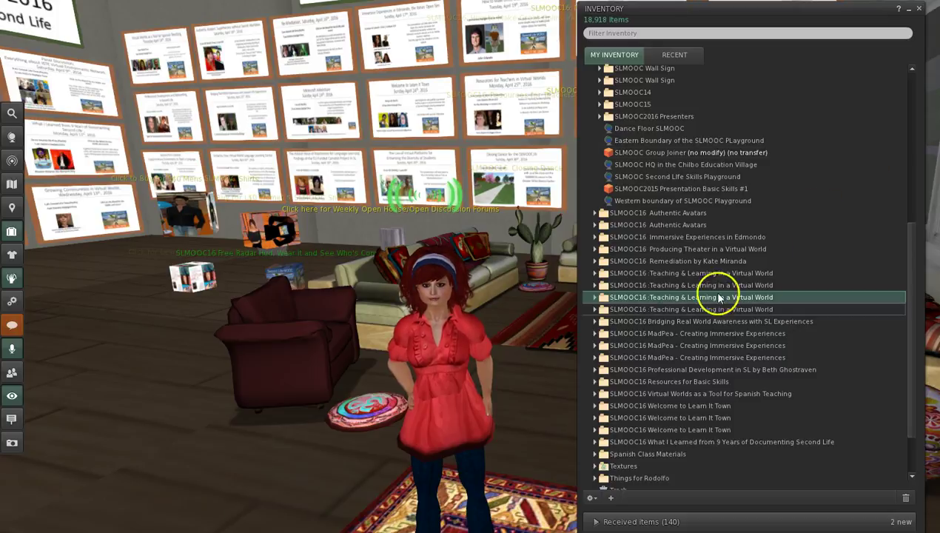
pyautogui.rightClick(684, 230)
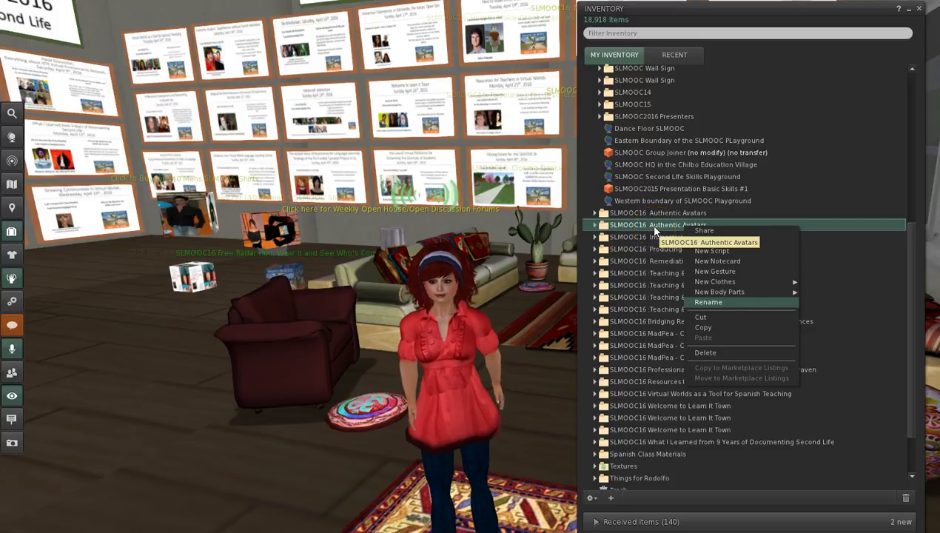
pyautogui.click(707, 354)
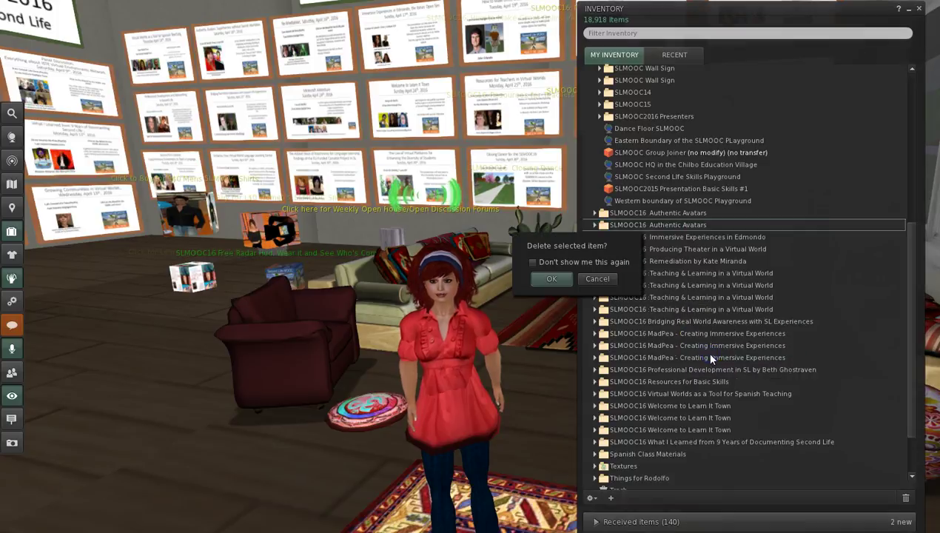
pyautogui.click(549, 279)
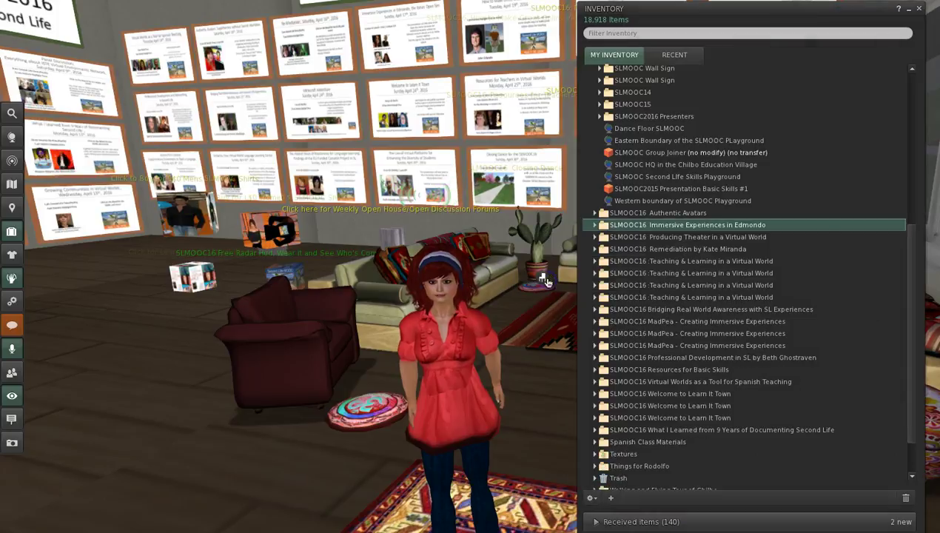
# Delete the last three duplicate SLMOOC16 Teaching & Learning in a Virtual World folders together, keeping the first one
pyautogui.click(689, 273)
pyautogui.hotkey('shift', 'Down')
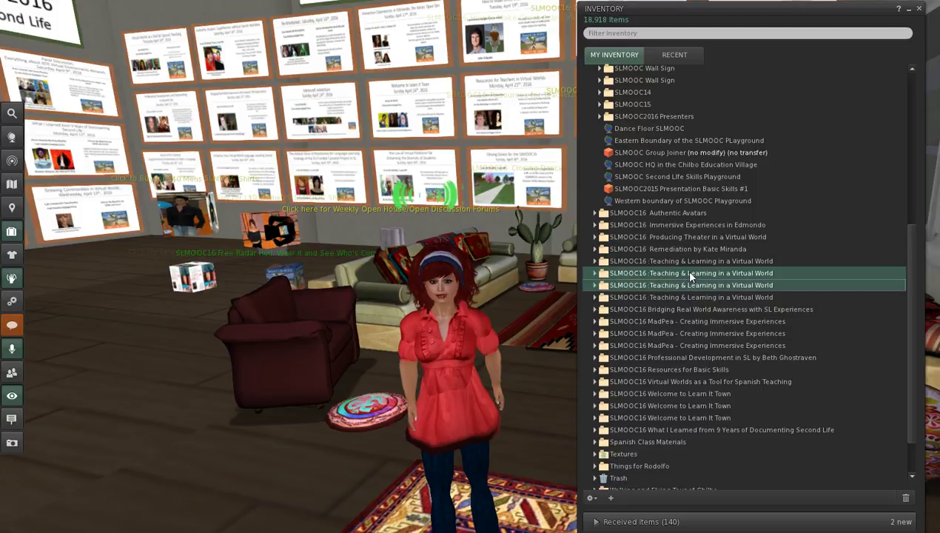
pyautogui.hotkey('shift', 'Down')
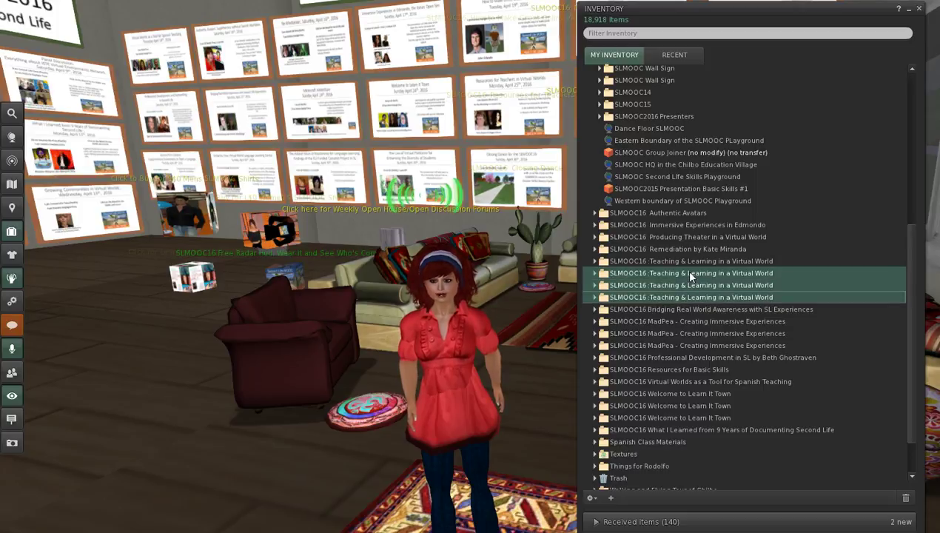
pyautogui.rightClick(700, 286)
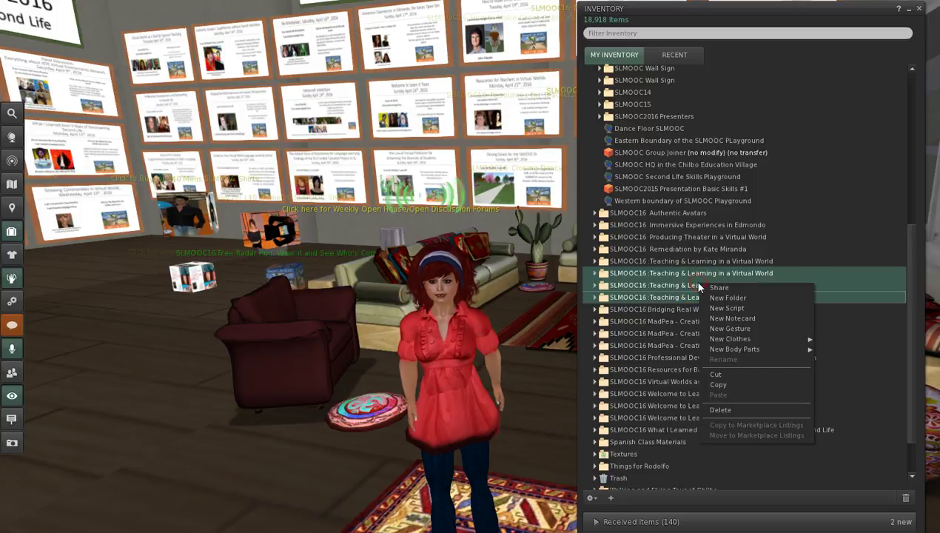
pyautogui.click(721, 408)
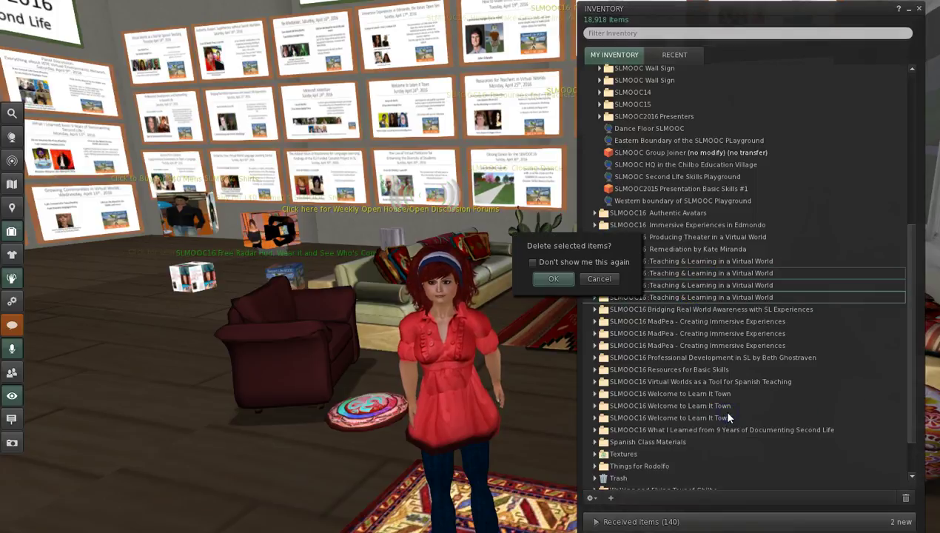
pyautogui.click(548, 280)
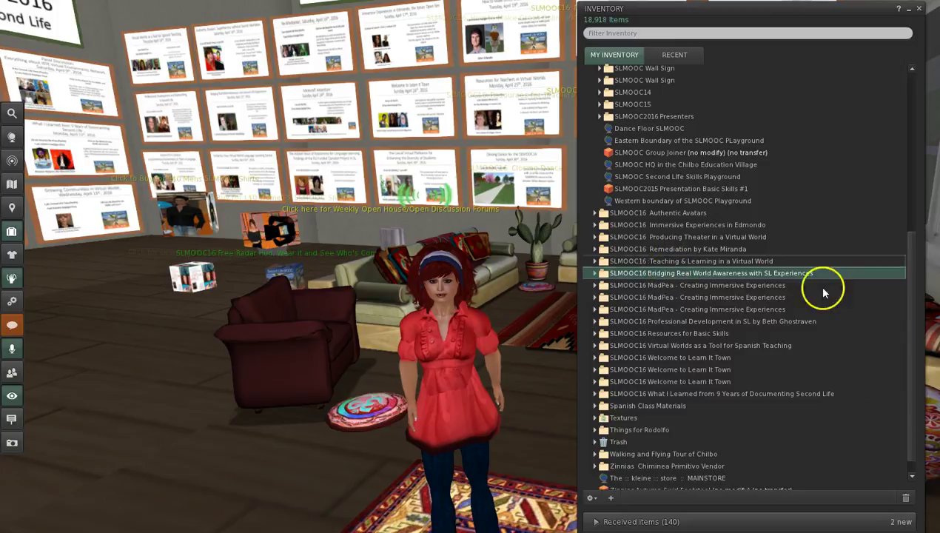
# Delete the last two duplicate SLMOOC16 MadPea - Creating Immersive Experiences folders together, keeping the first one
pyautogui.click(709, 297)
pyautogui.keyDown('ctrl'); pyautogui.click(712, 307); pyautogui.keyUp('ctrl')
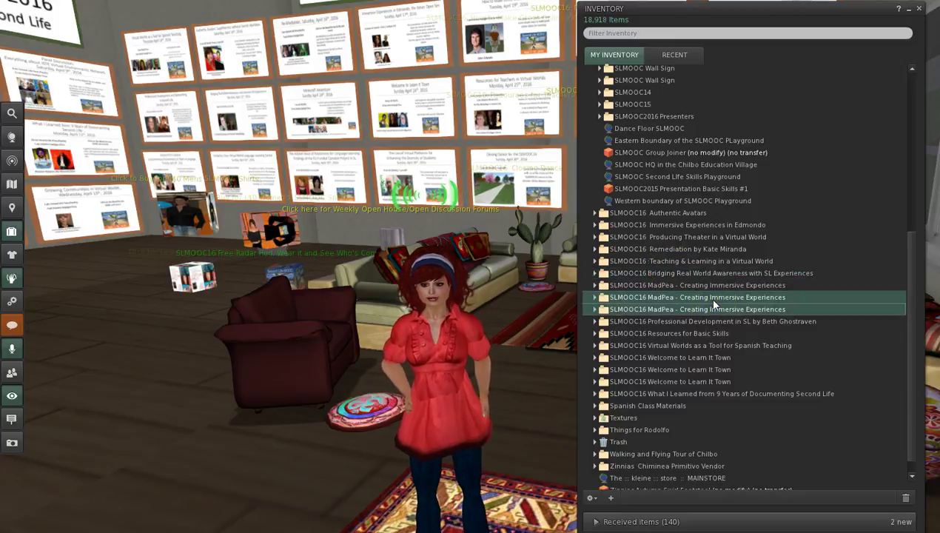
pyautogui.rightClick(715, 307)
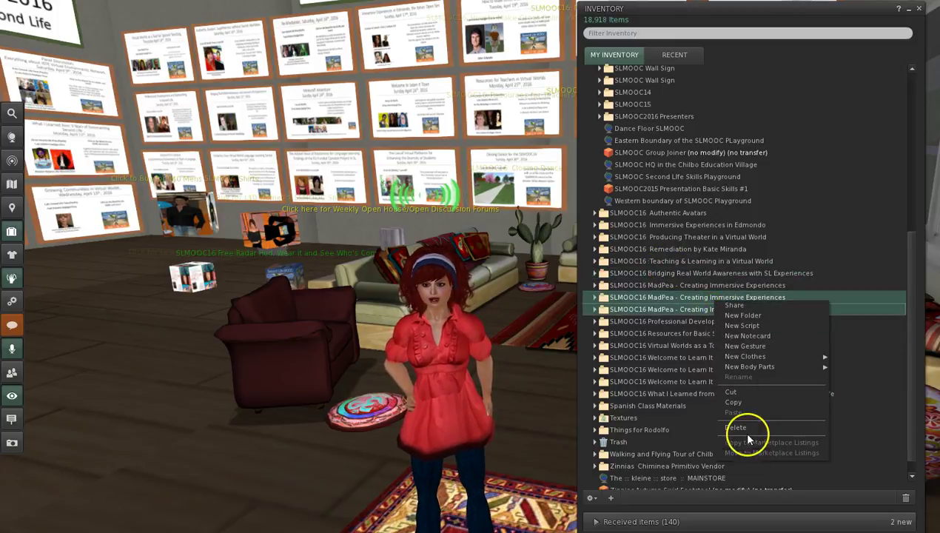
pyautogui.click(742, 428)
pyautogui.click(563, 281)
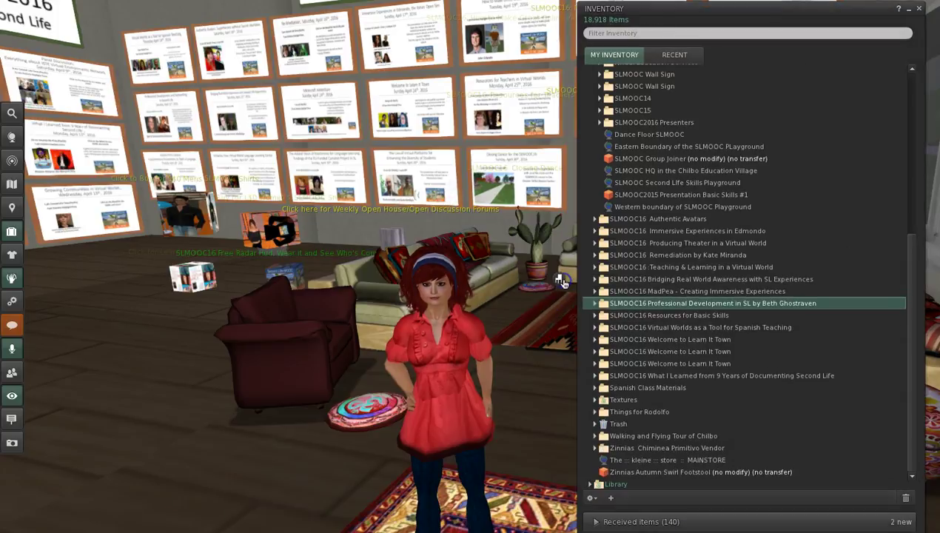
# Delete the last two duplicate SLMOOC16 Welcome to Learn It Town folders together, keeping the first one
pyautogui.click(696, 354)
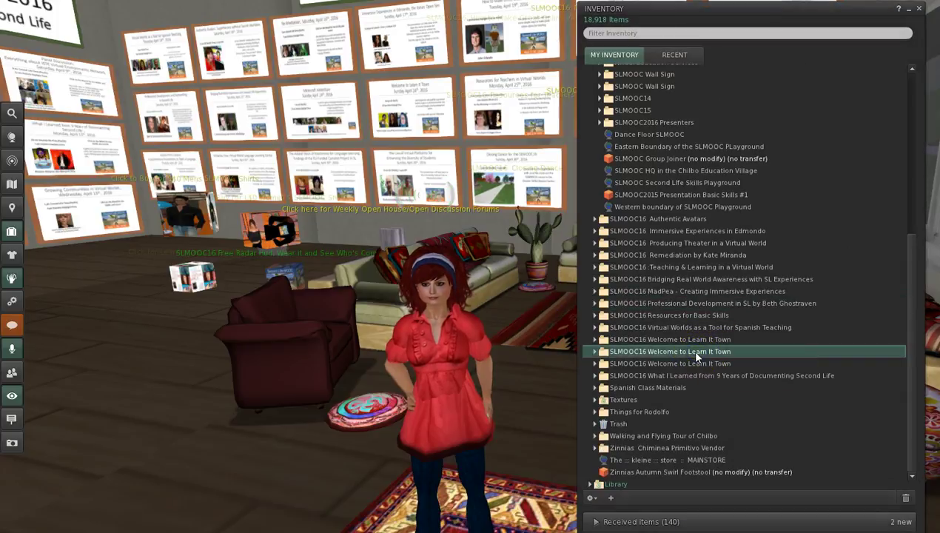
pyautogui.hotkey('shift', 'Down')
pyautogui.rightClick(696, 356)
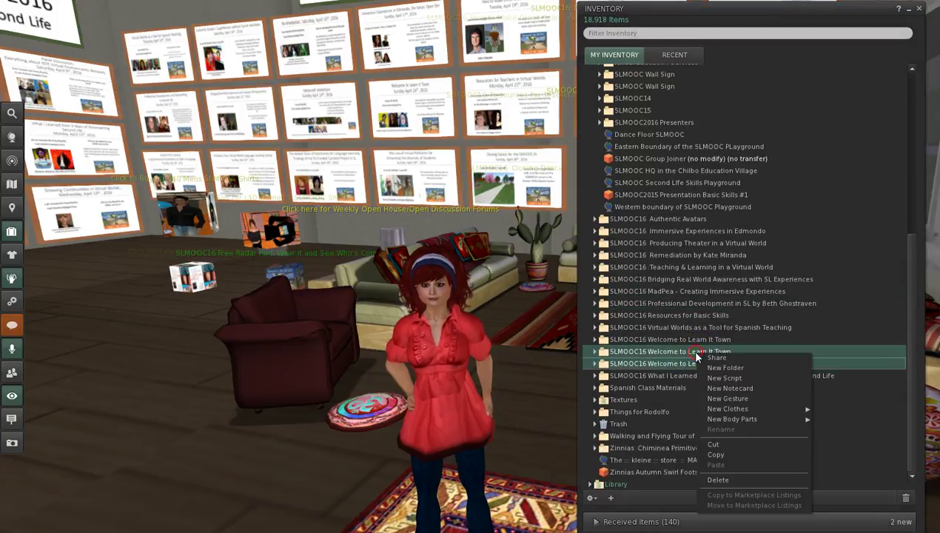
pyautogui.click(719, 480)
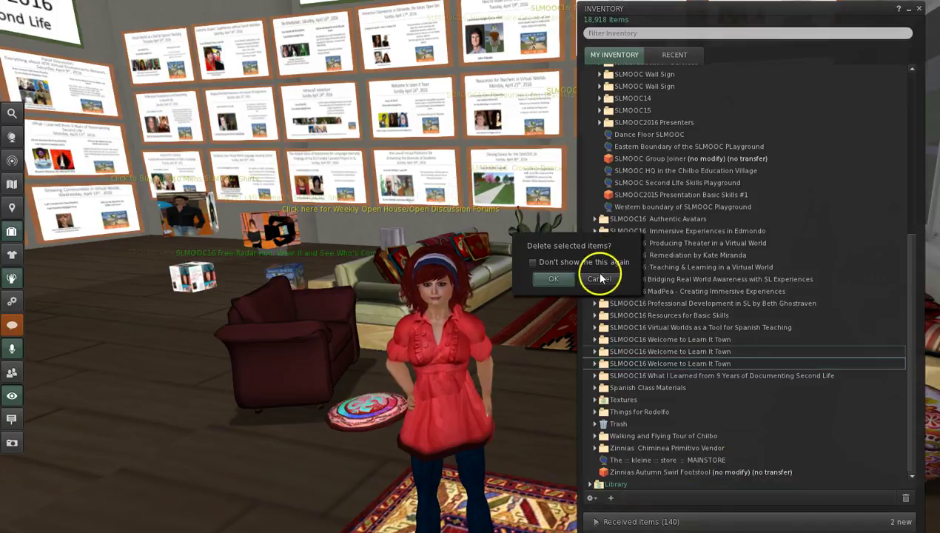
pyautogui.click(563, 281)
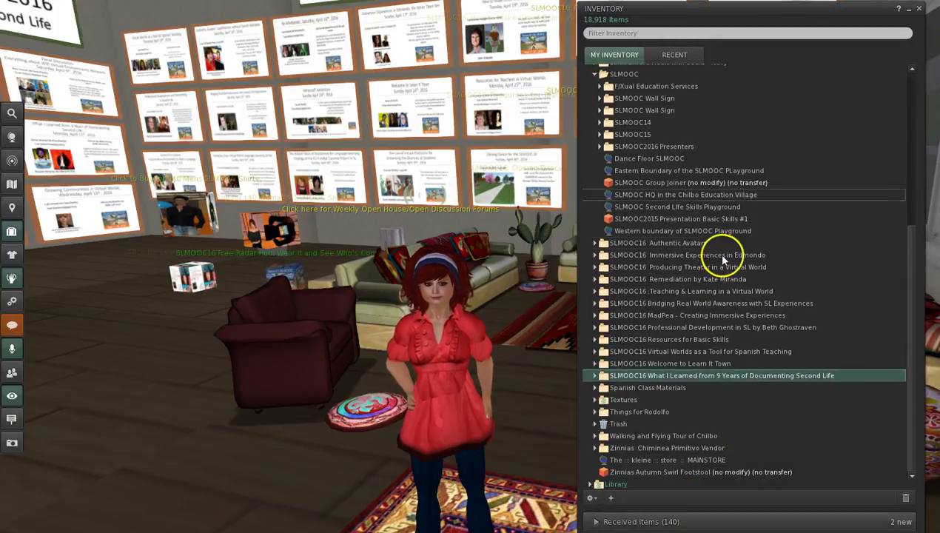
# Look inside the SLMOOC2016 Presenters subfolder, close it again and cut it out of the SLMOOC folder
pyautogui.click(599, 147)
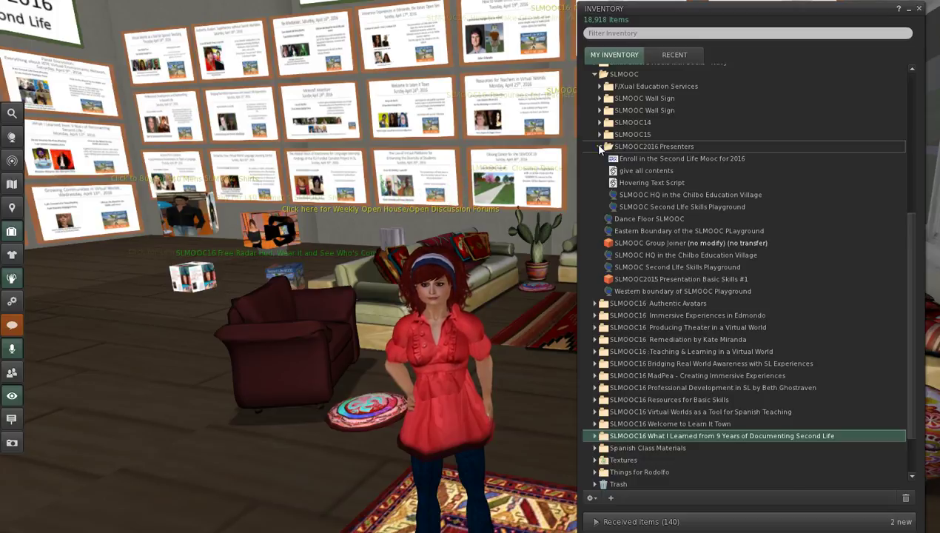
pyautogui.click(599, 146)
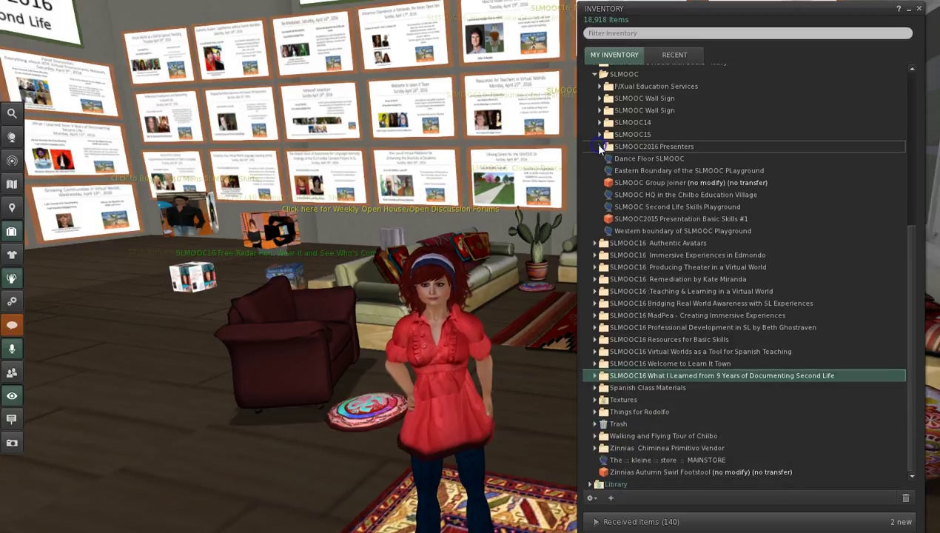
pyautogui.rightClick(682, 147)
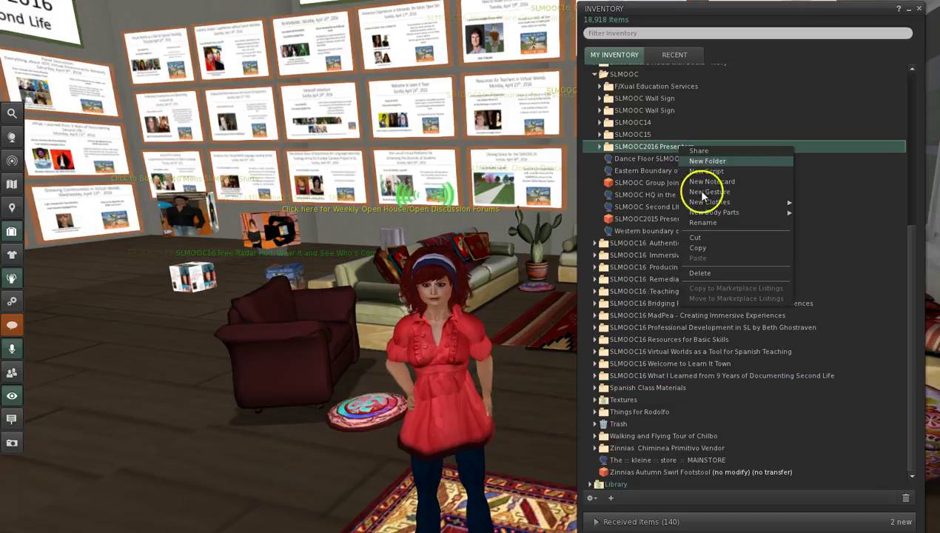
pyautogui.click(717, 235)
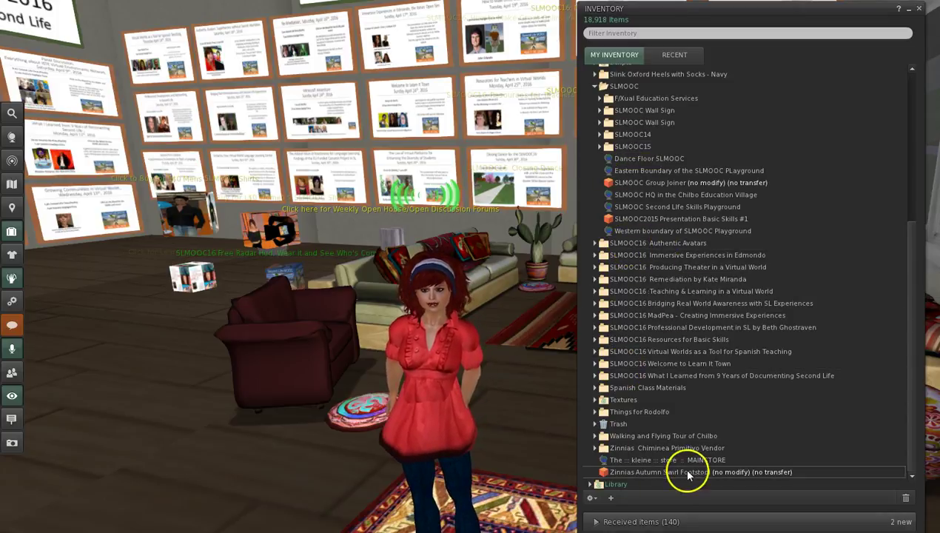
# Look inside the SLMOOC15 subfolder and both SLMOOC Wall Sign subfolders, closing each one again
pyautogui.click(600, 147)
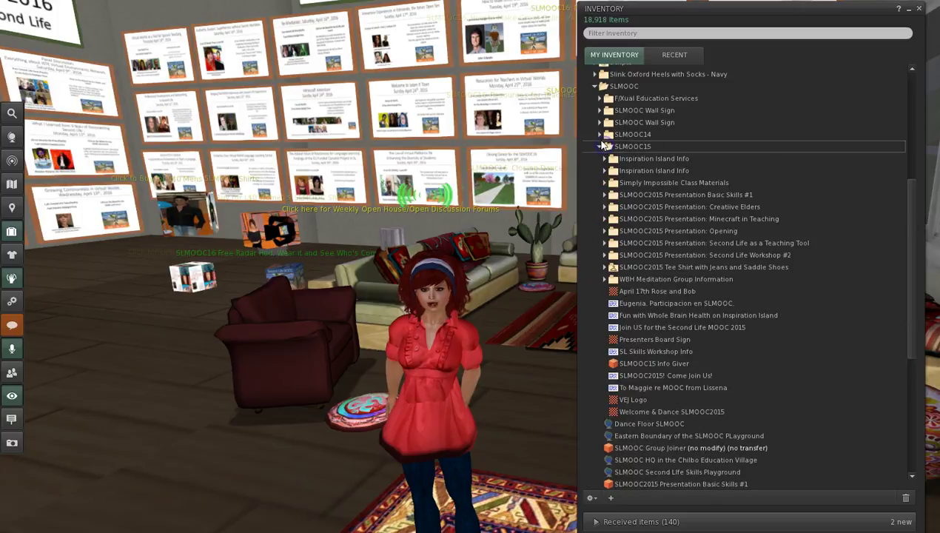
pyautogui.click(600, 147)
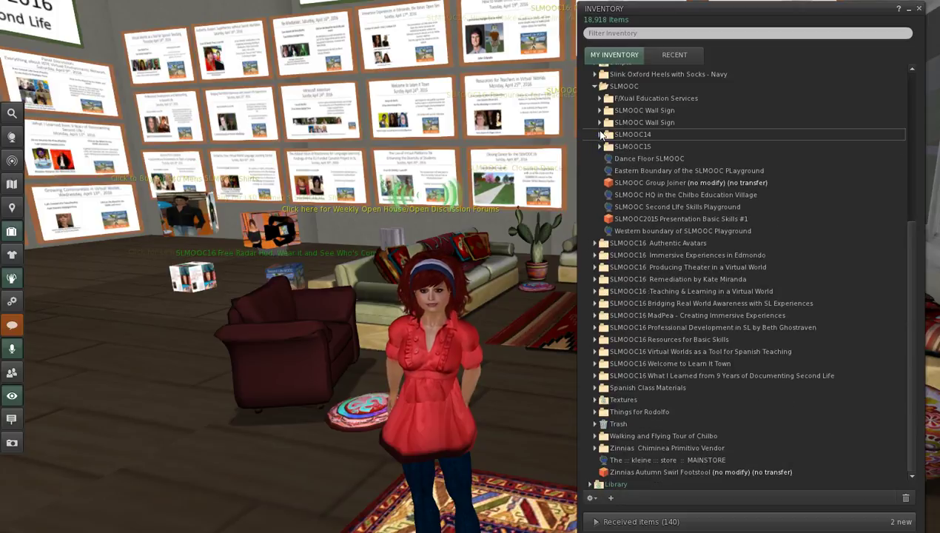
pyautogui.click(600, 122)
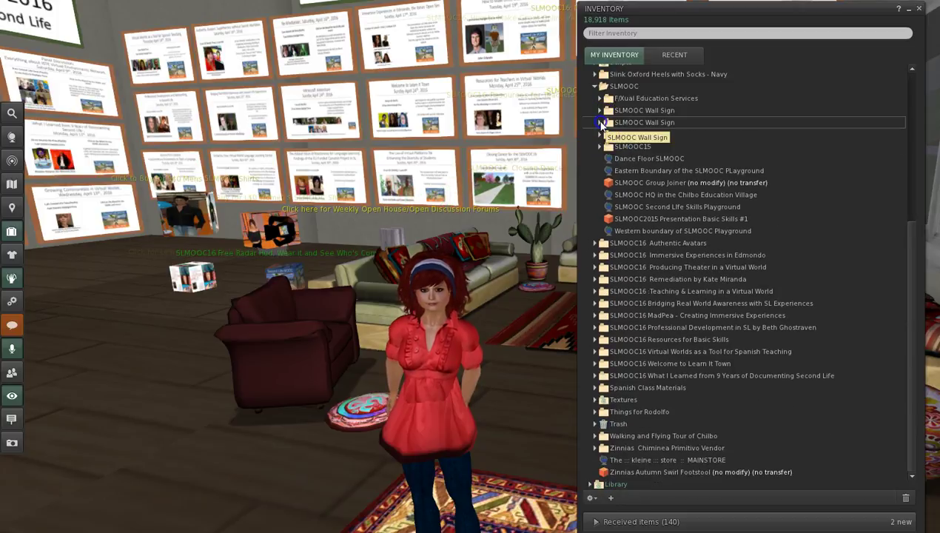
pyautogui.click(600, 122)
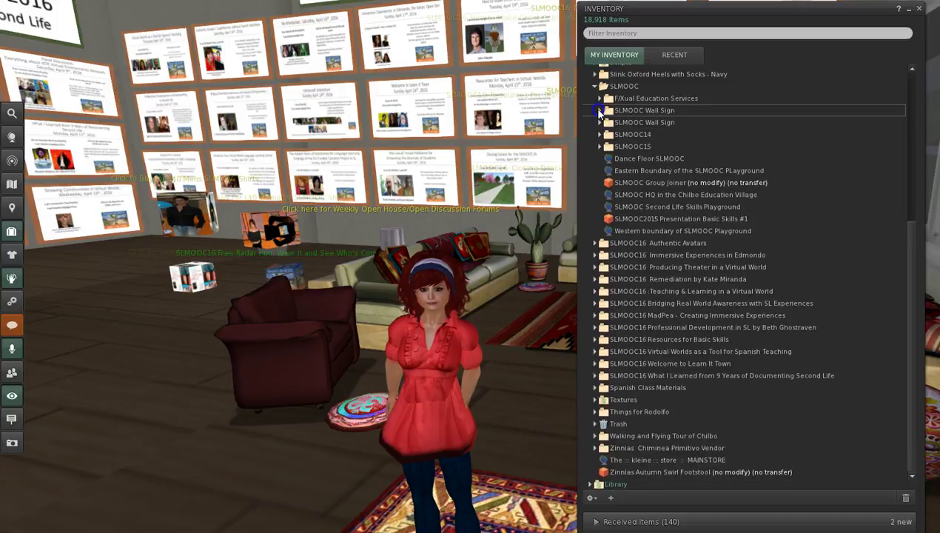
pyautogui.click(600, 110)
pyautogui.click(599, 110)
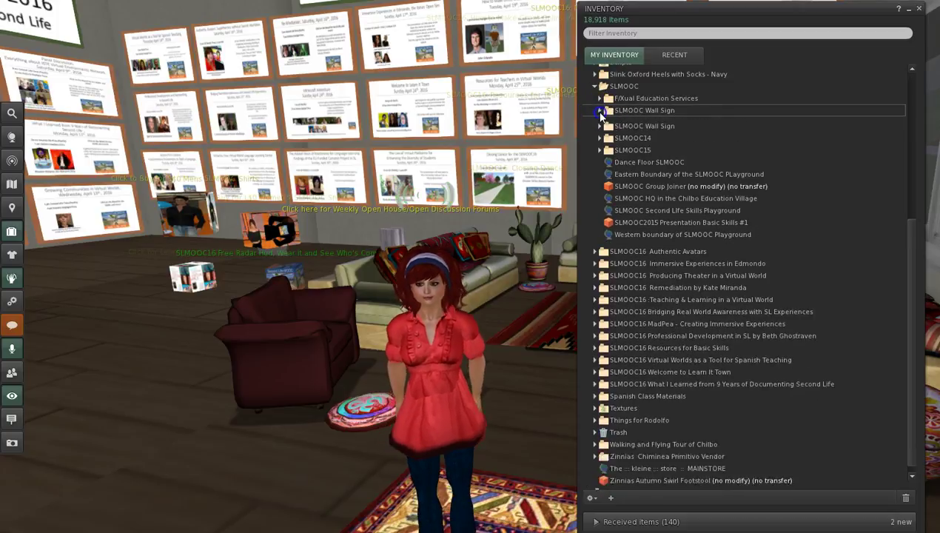
# Rename the first SLMOOC Wall Sign subfolder to SLMOOC16 Wall Sign
pyautogui.rightClick(639, 113)
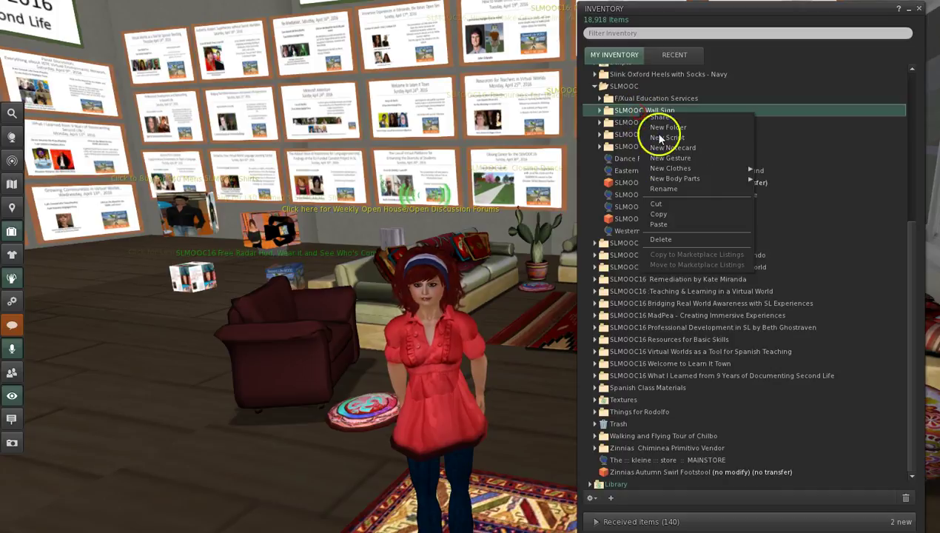
pyautogui.click(670, 189)
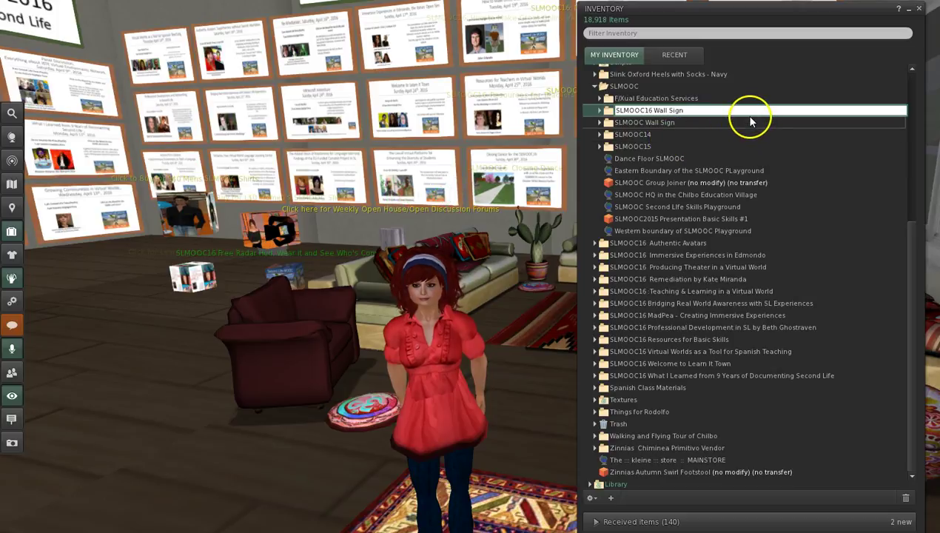
pyautogui.write('16')
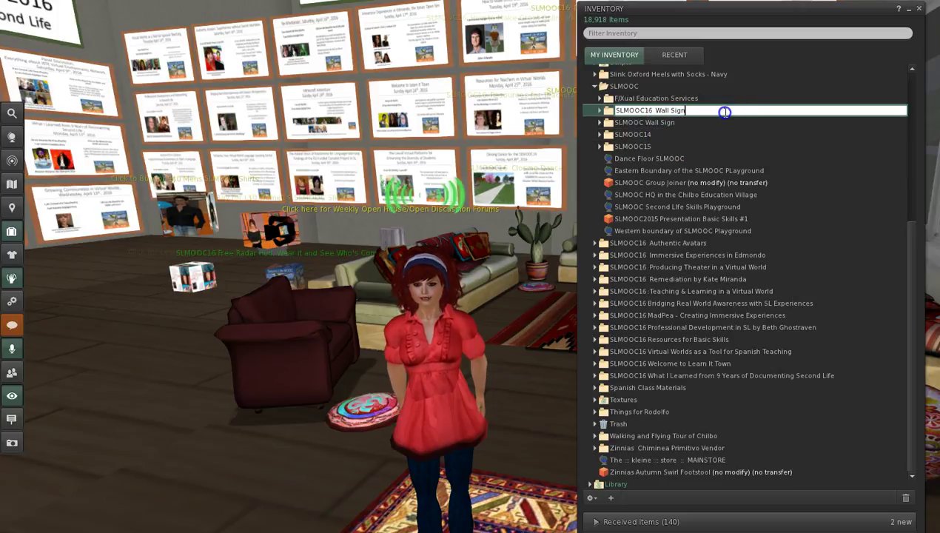
pyautogui.click(745, 135)
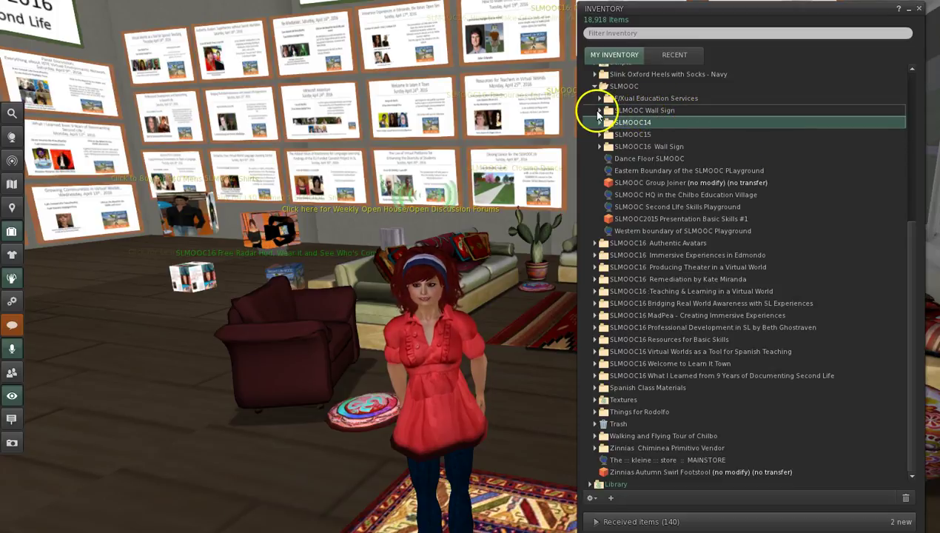
# Check the contents of the remaining SLMOOC Wall Sign subfolder and delete that subfolder
pyautogui.click(599, 110)
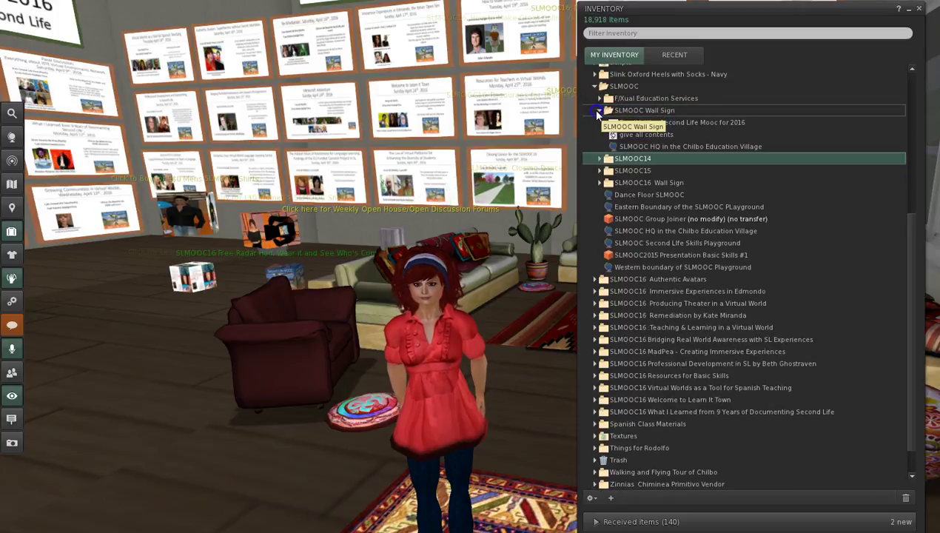
pyautogui.click(638, 110)
pyautogui.rightClick(641, 110)
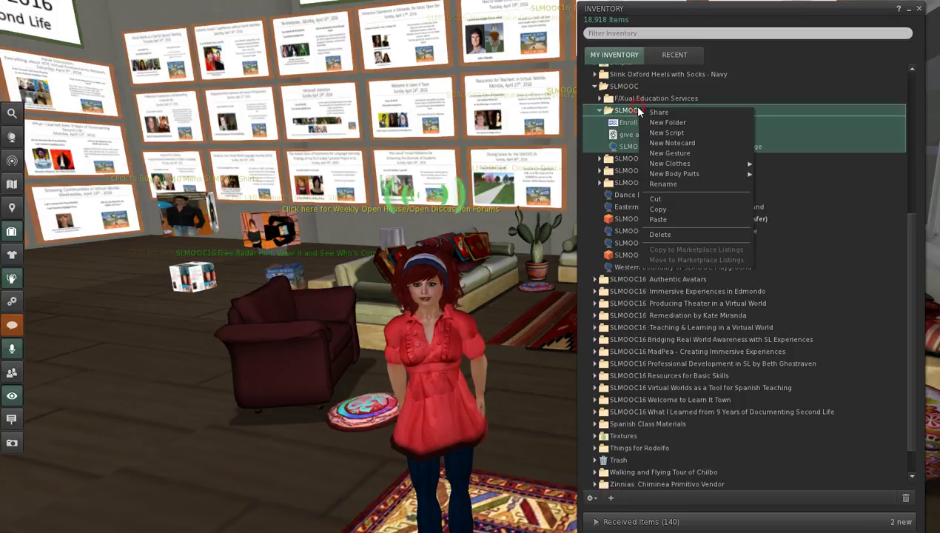
pyautogui.click(661, 235)
pyautogui.click(541, 278)
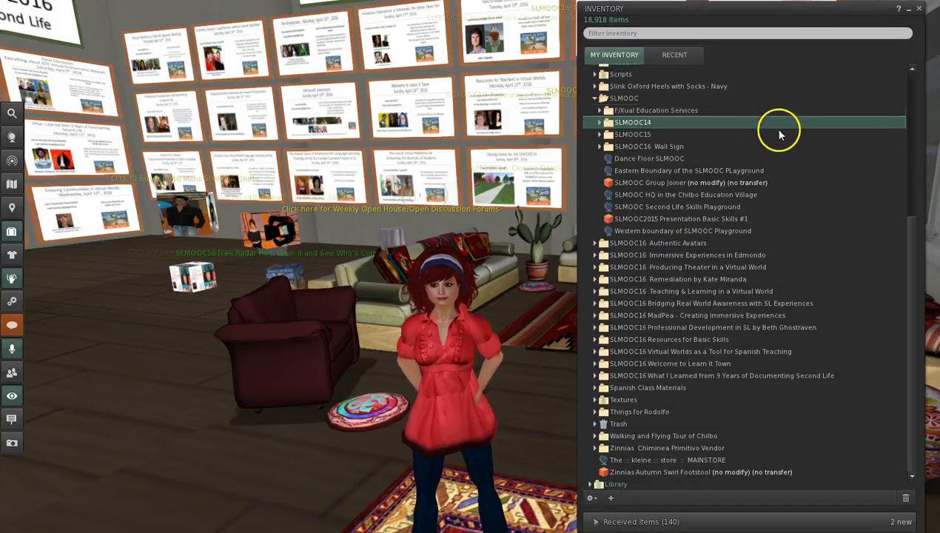
# Create a new inventory folder named SLMOOC16
pyautogui.click(611, 500)
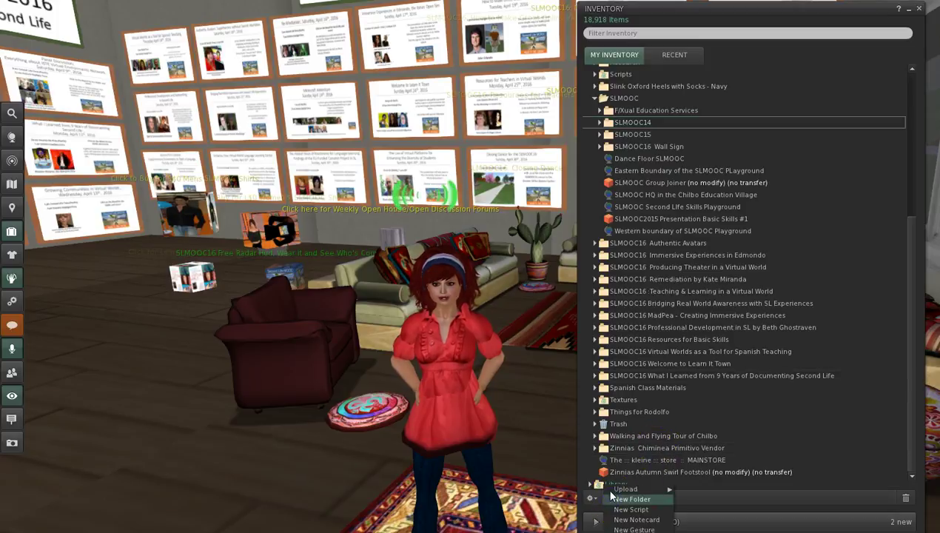
pyautogui.moveTo(677, 490)
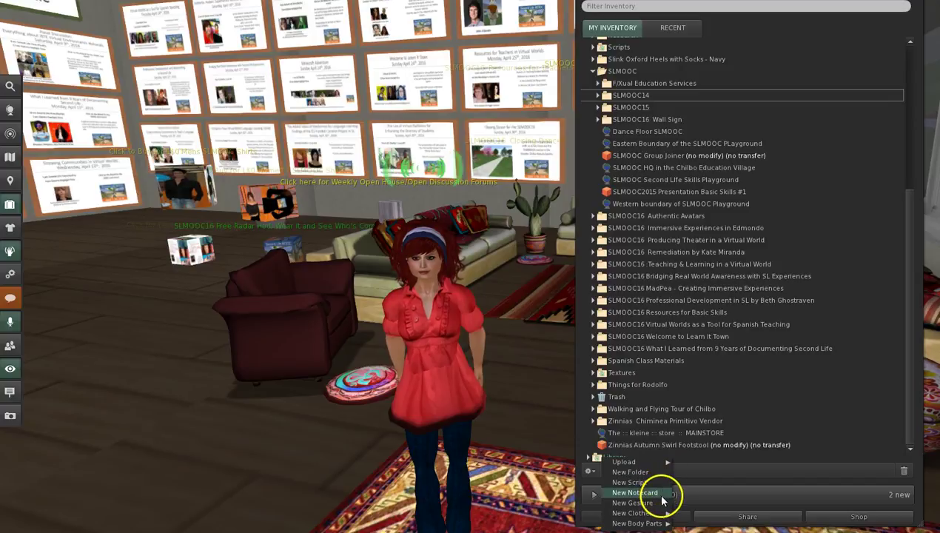
pyautogui.click(631, 472)
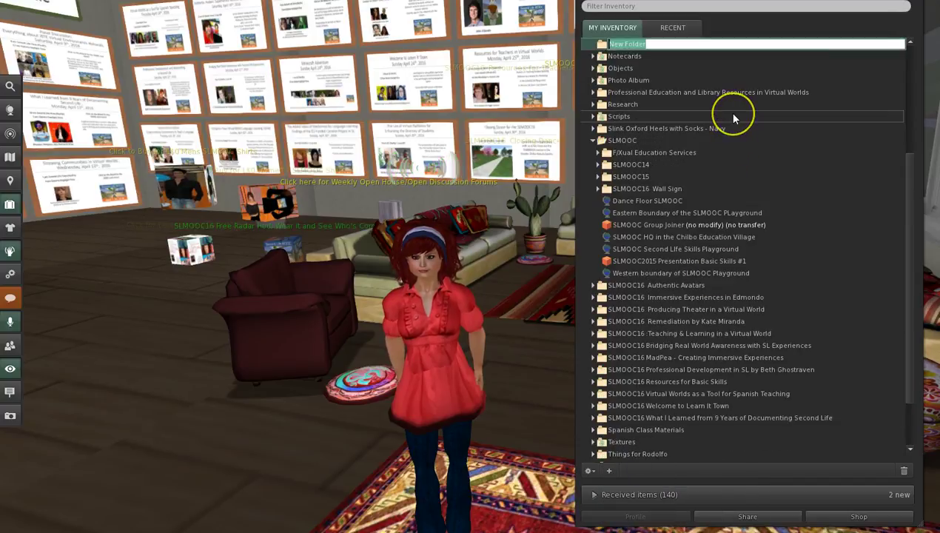
pyautogui.write('SLM')
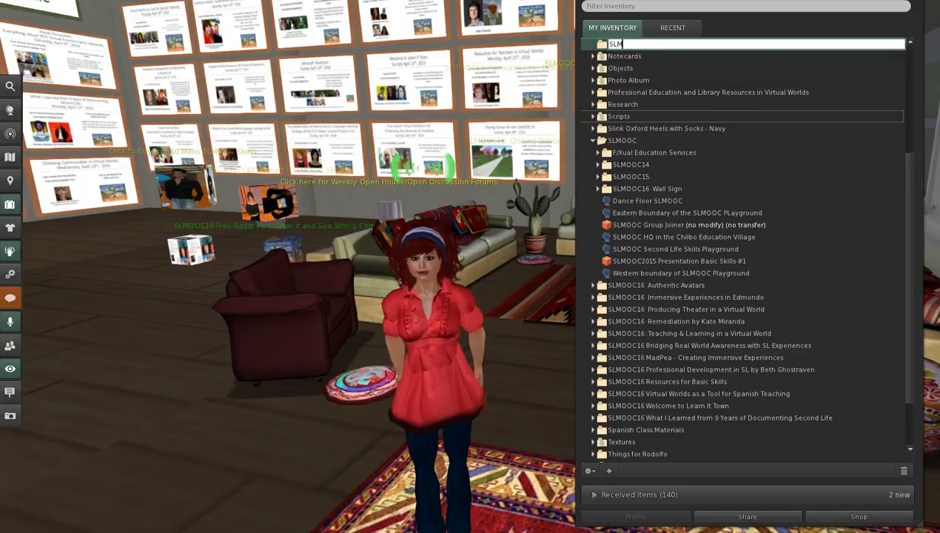
pyautogui.write('OOC1')
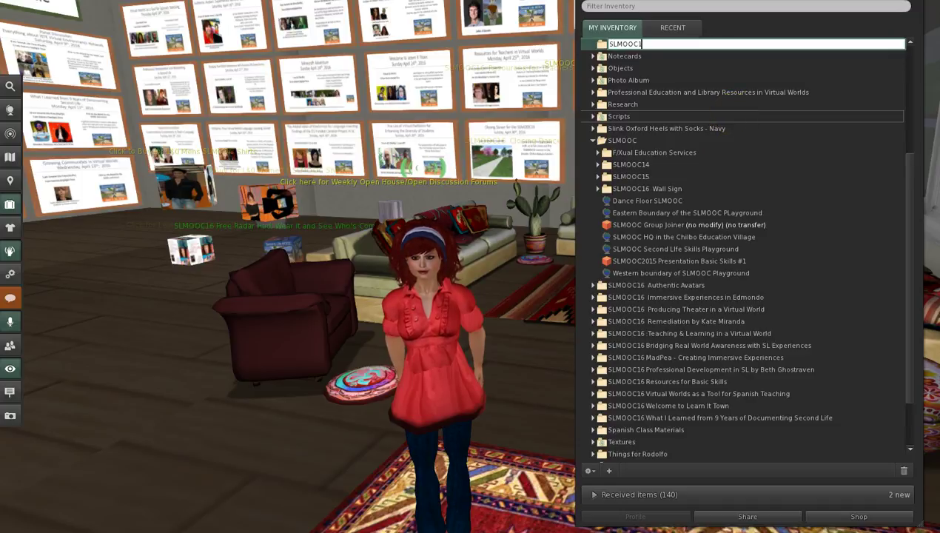
pyautogui.write('6')
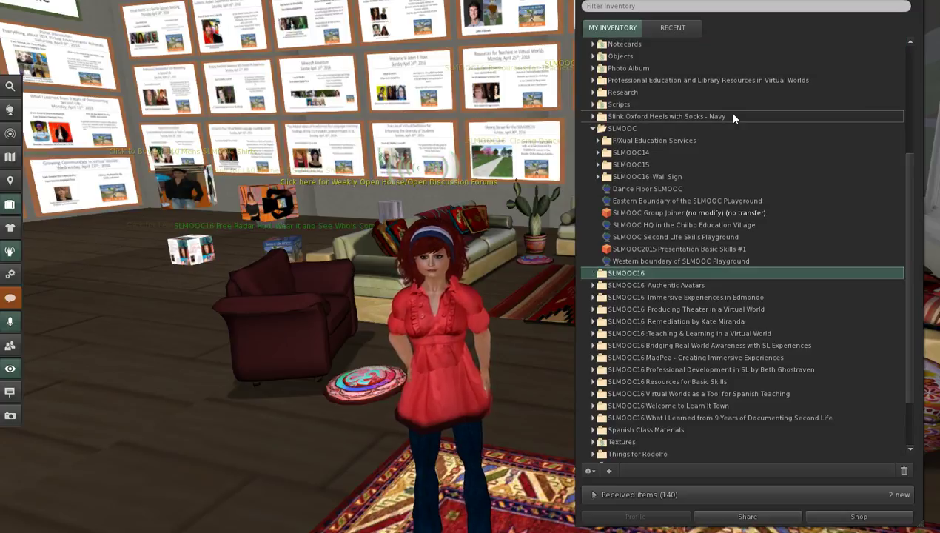
# Move the new SLMOOC16 folder into the SLMOOC folder and put the SLMOOC16 Wall Sign folder inside it
pyautogui.click(623, 273)
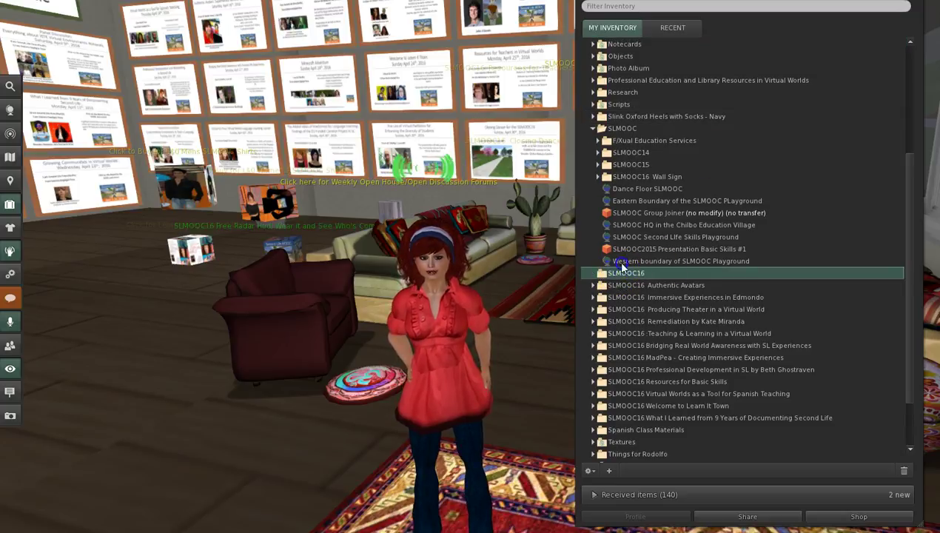
pyautogui.moveTo(621, 264); pyautogui.dragTo(601, 131)
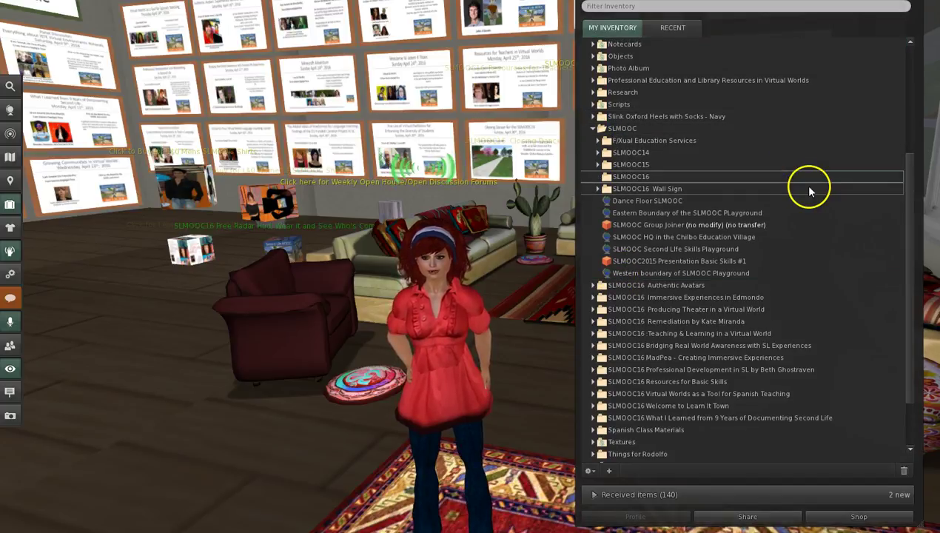
pyautogui.click(638, 193)
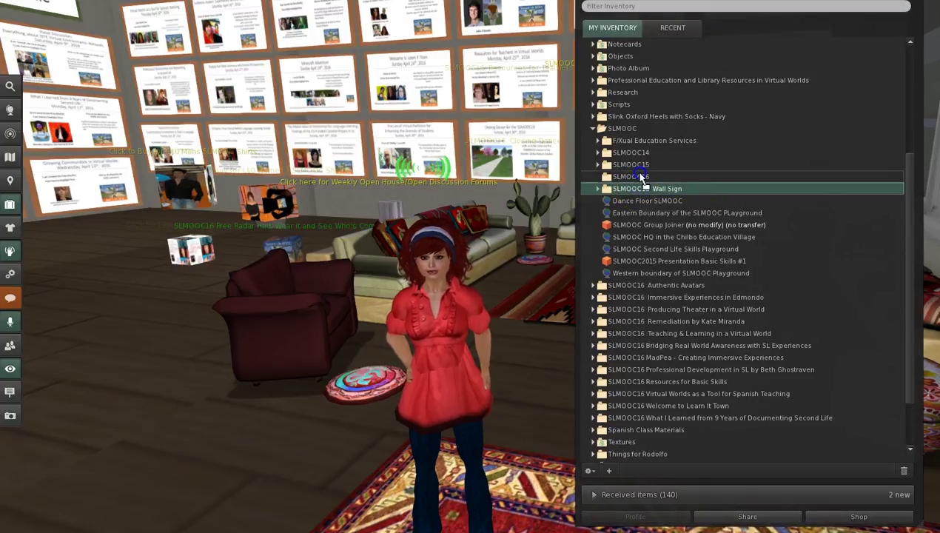
pyautogui.moveTo(641, 178); pyautogui.dragTo(641, 177)
# Select all the SLMOOC16 folders from Authentic Avatars through What I Learned from 9 Years and move them into the SLMOOC16 subfolder
pyautogui.click(633, 286)
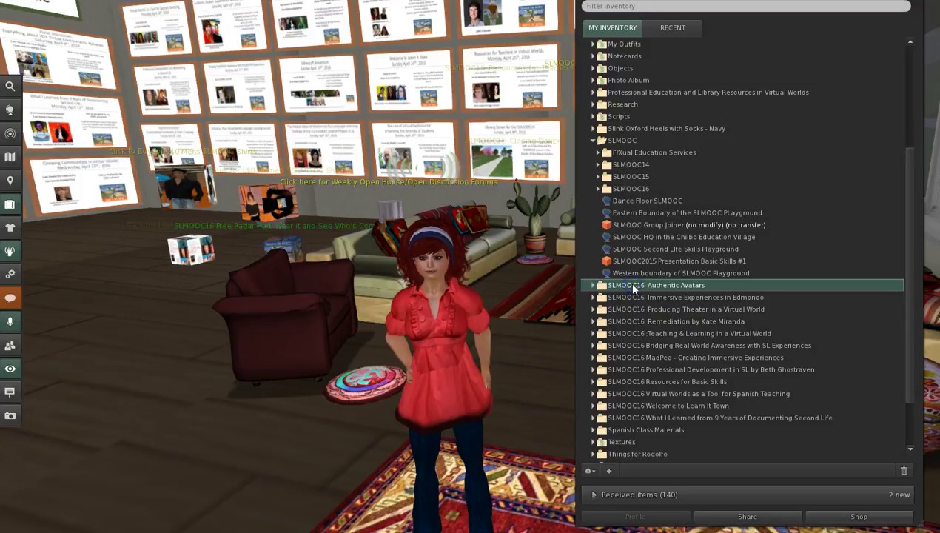
pyautogui.hotkey('shift', 'Down')
pyautogui.hotkey('shift', 'Down')
pyautogui.hotkey('shift', 'Down')
pyautogui.hotkey('shift', 'Down')
pyautogui.hotkey('shift', 'Down')
pyautogui.hotkey('shift', 'Down')
pyautogui.hotkey('shift', 'Down')
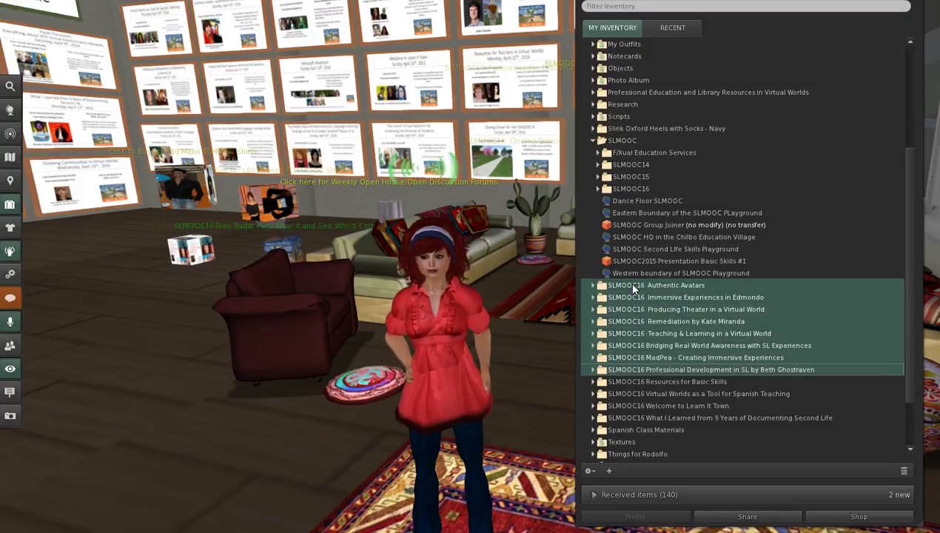
pyautogui.hotkey('shift', 'Down')
pyautogui.hotkey('shift', 'Down')
pyautogui.hotkey('shift', 'Down')
pyautogui.hotkey('shift', 'Down')
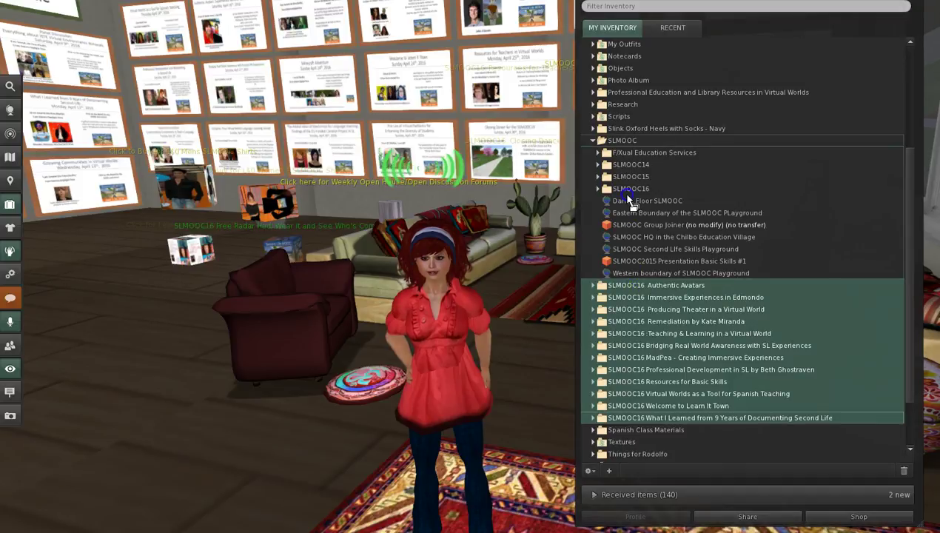
pyautogui.moveTo(628, 194); pyautogui.dragTo(628, 194)
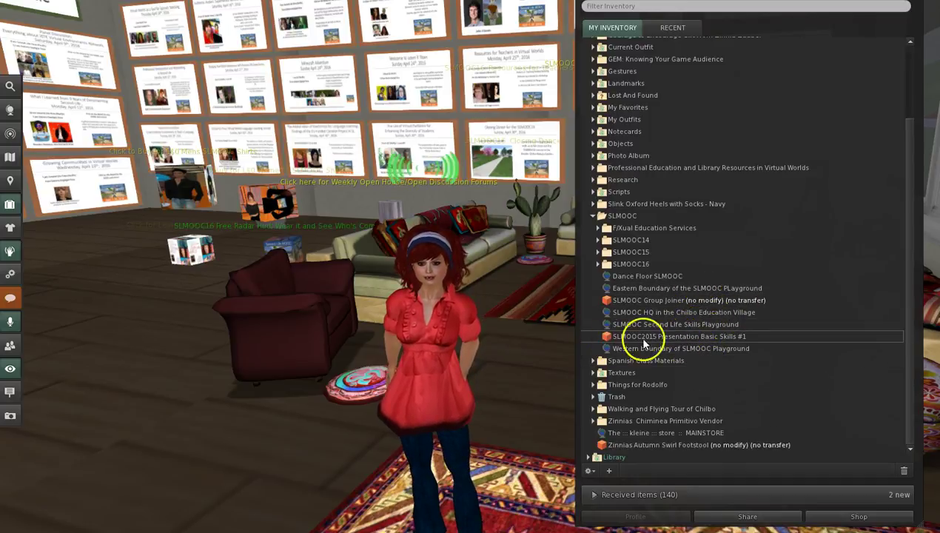
# Move the SLMOOC2015 Presentation Basic Skills #1 object into the SLMOOC15 folder and collapse the SLMOOC folder
pyautogui.moveTo(649, 340); pyautogui.dragTo(633, 251)
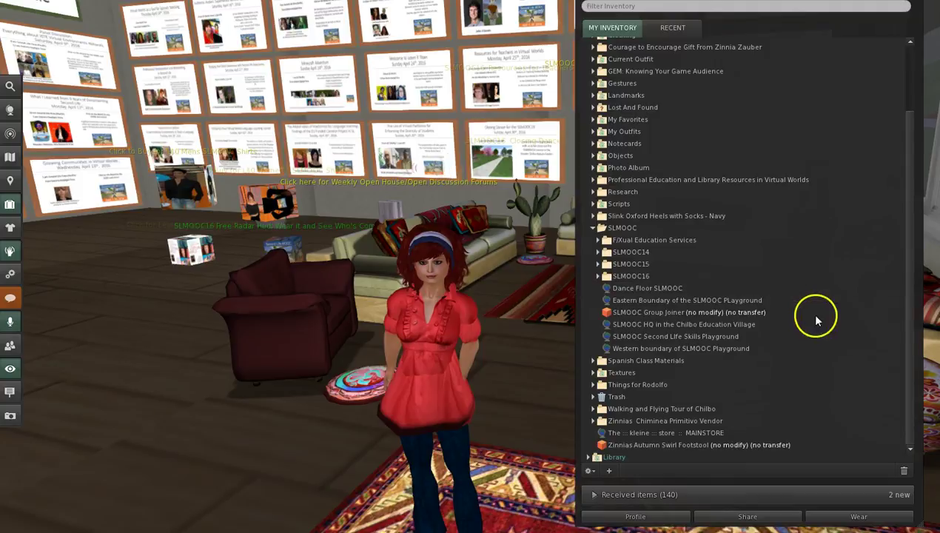
pyautogui.click(594, 228)
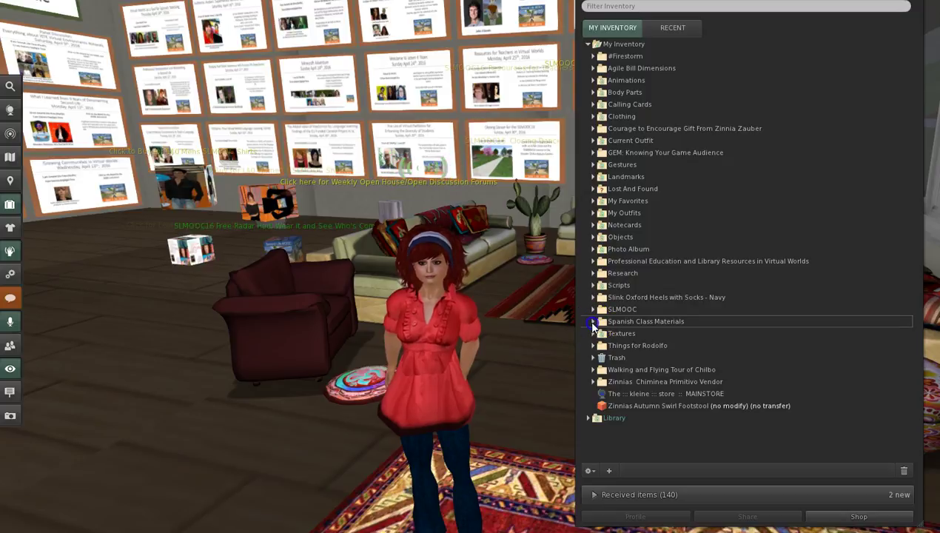
# Expand the Spanish Class Materials folder and examine the contents of its Correspondencia and Tarea subfolders
pyautogui.click(593, 323)
pyautogui.moveTo(908, 346); pyautogui.dragTo(904, 426)
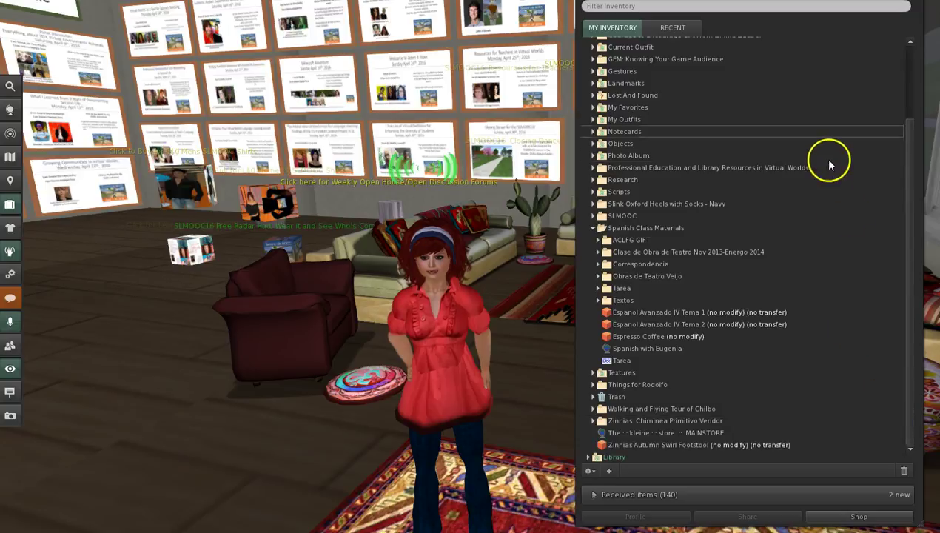
pyautogui.click(800, 280)
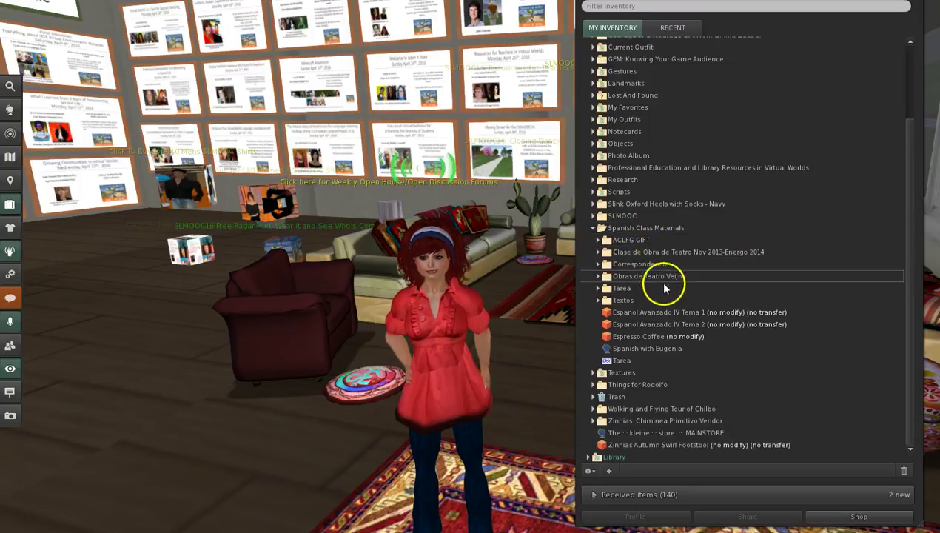
pyautogui.click(598, 264)
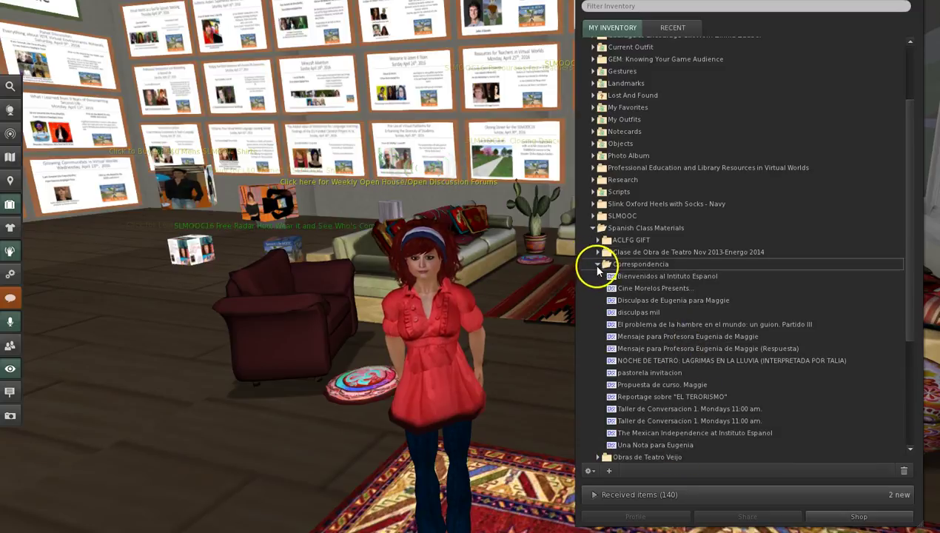
pyautogui.click(597, 265)
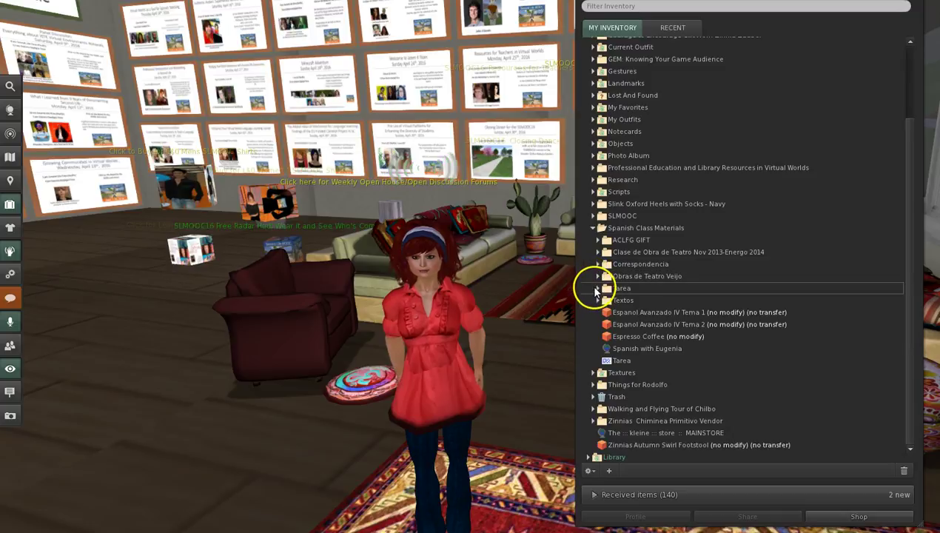
pyautogui.click(595, 288)
pyautogui.click(596, 288)
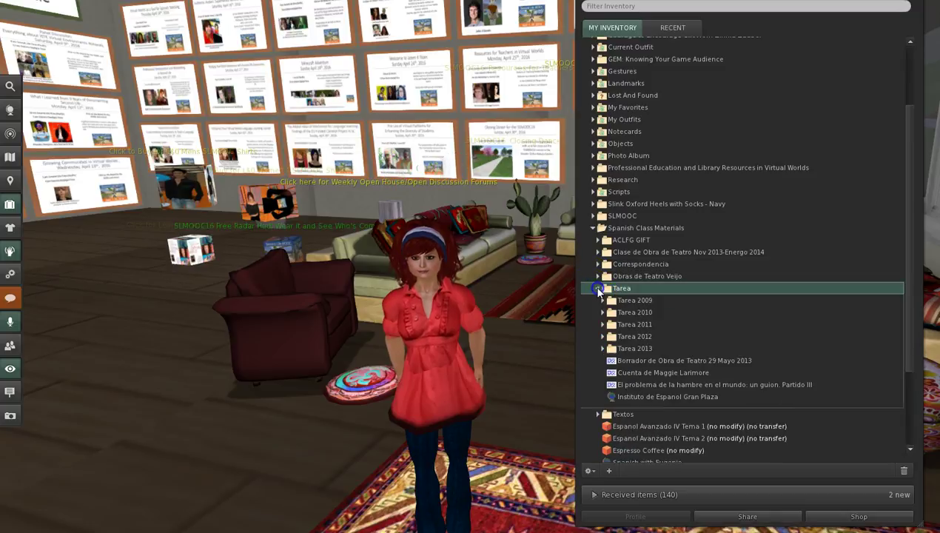
pyautogui.moveTo(911, 211); pyautogui.dragTo(906, 273)
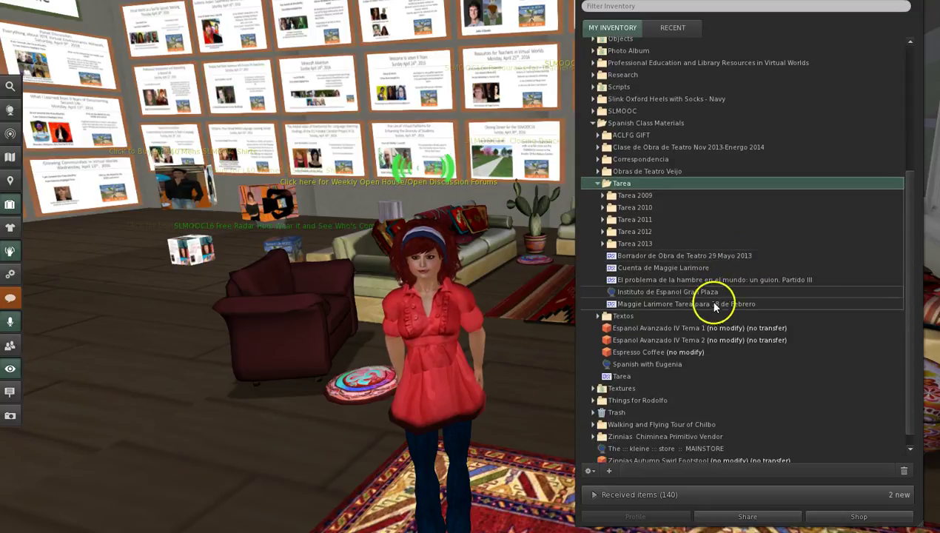
# File the Borrador de Obra de Teatro and 18 de Febrero homework notecards in Tarea 2013 and El problema de la hambre in Obras de Teatro Veijo
pyautogui.click(682, 256)
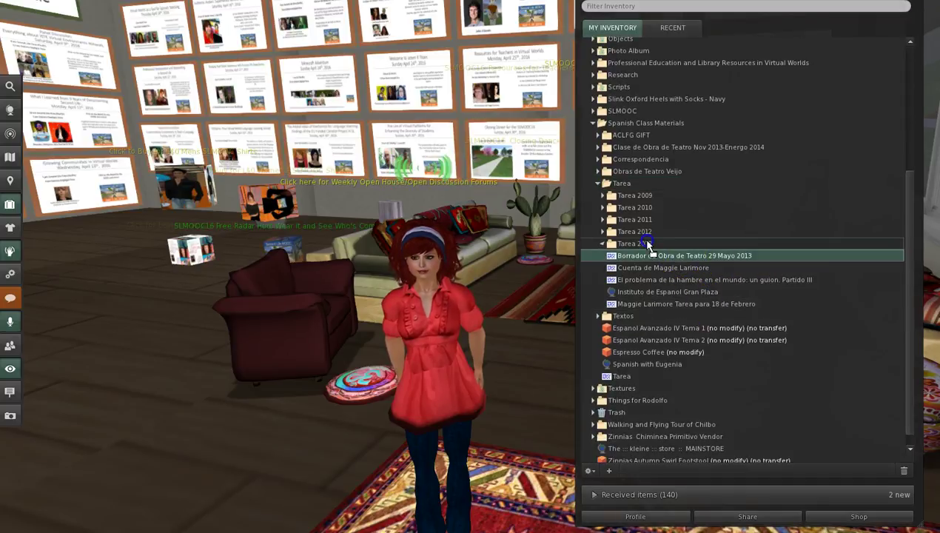
pyautogui.moveTo(649, 245); pyautogui.dragTo(649, 246)
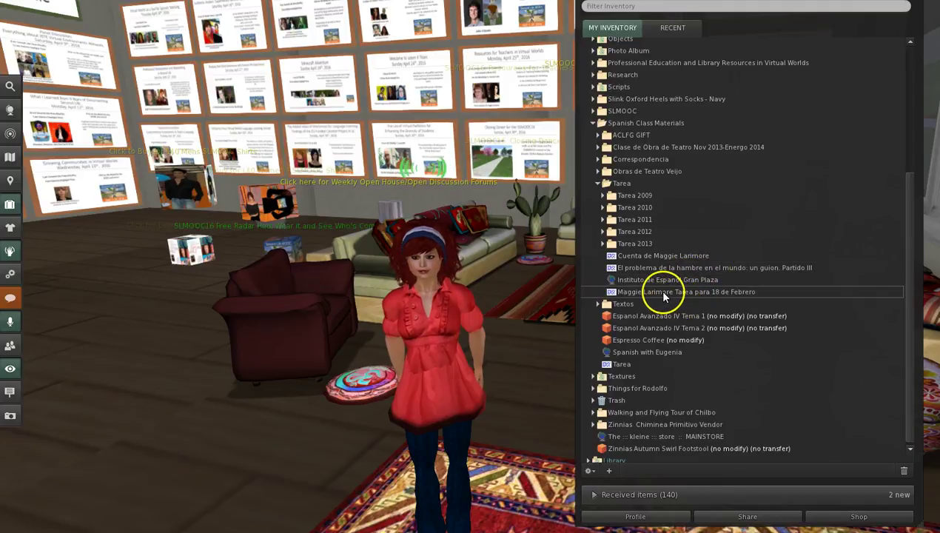
pyautogui.moveTo(663, 294); pyautogui.dragTo(647, 247)
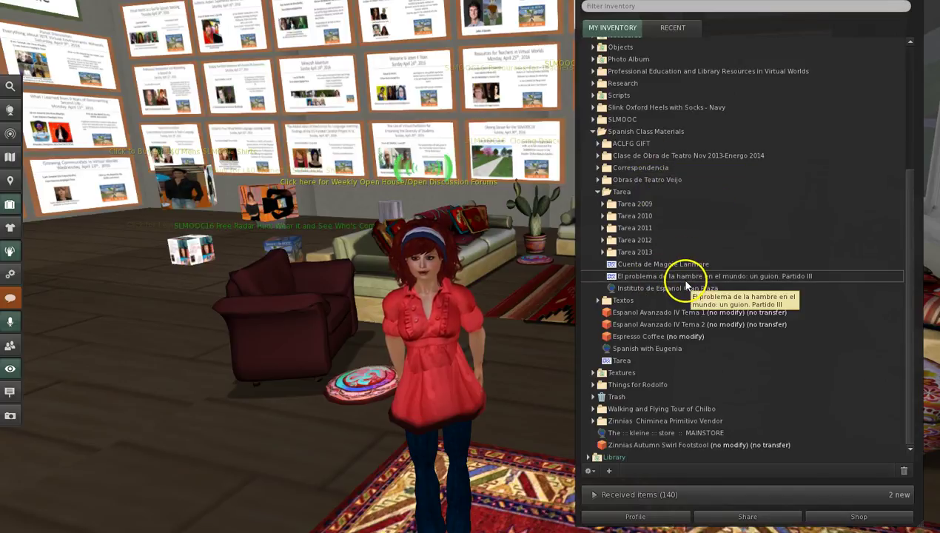
pyautogui.moveTo(684, 276); pyautogui.dragTo(676, 181)
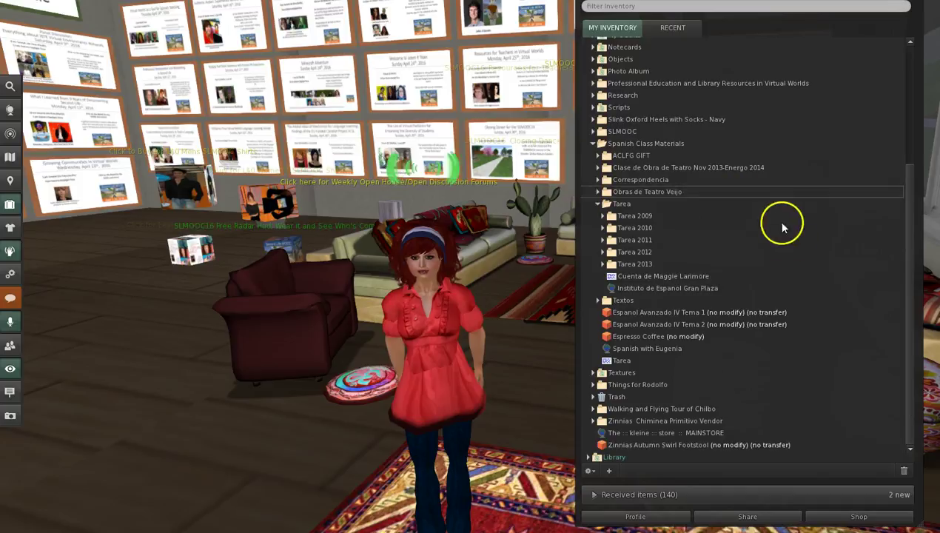
# Delete the Instituto de Espanol Gran Plaza landmark from the Tarea folder
pyautogui.rightClick(686, 293)
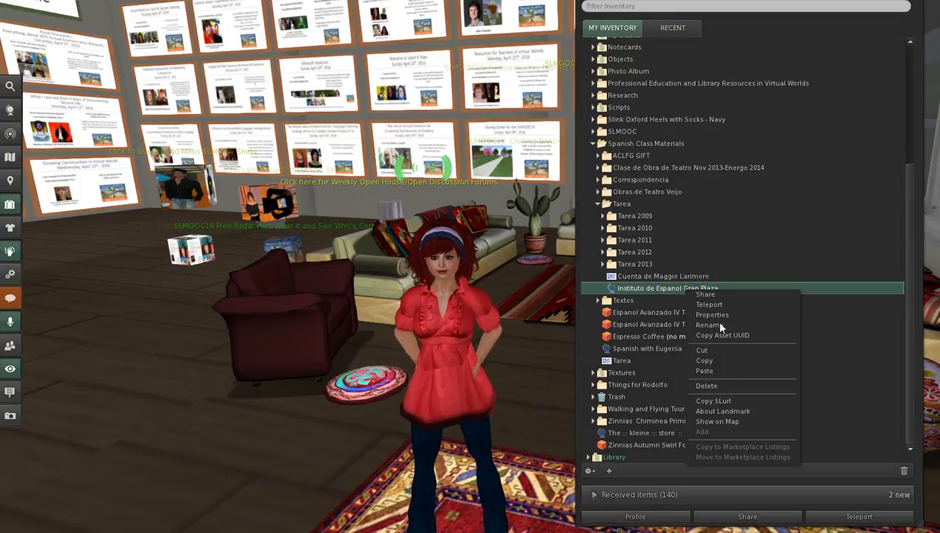
pyautogui.click(712, 385)
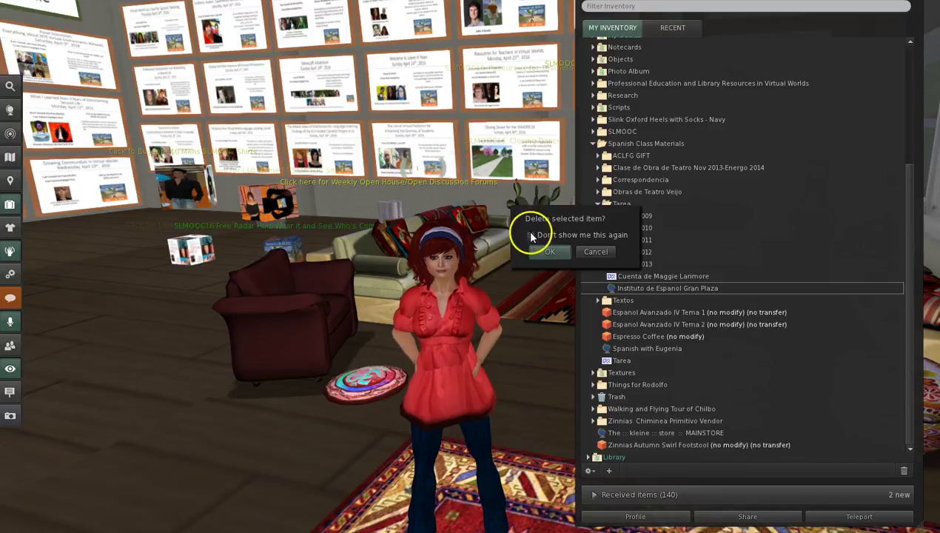
pyautogui.click(547, 252)
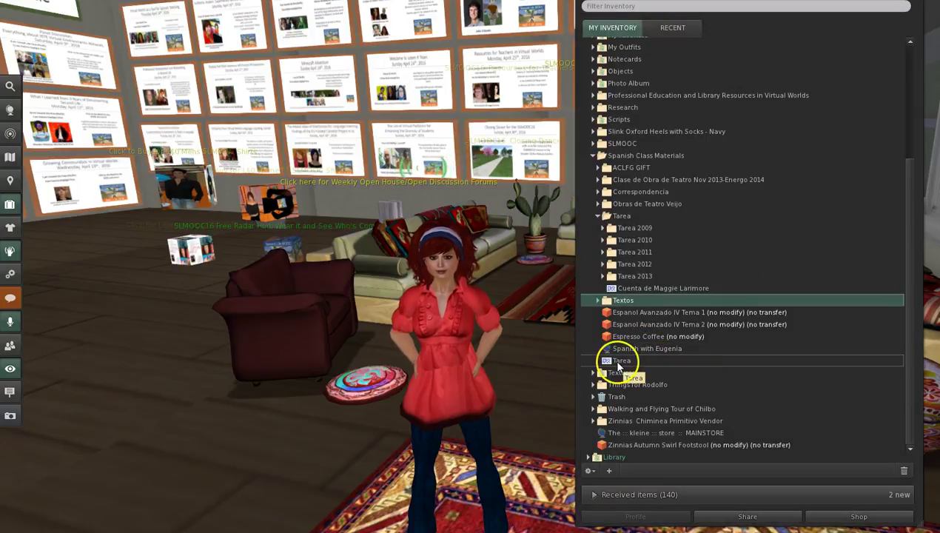
# Read the loose Tarea notecard in Spanish Class Materials, close it, and delete it from the inventory
pyautogui.doubleClick(610, 362)
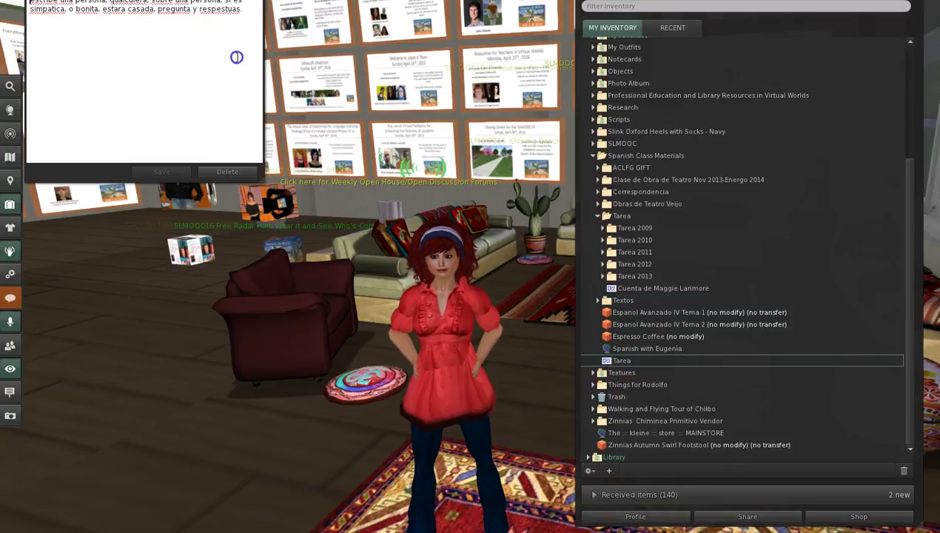
pyautogui.moveTo(208, 0); pyautogui.dragTo(230, 101)
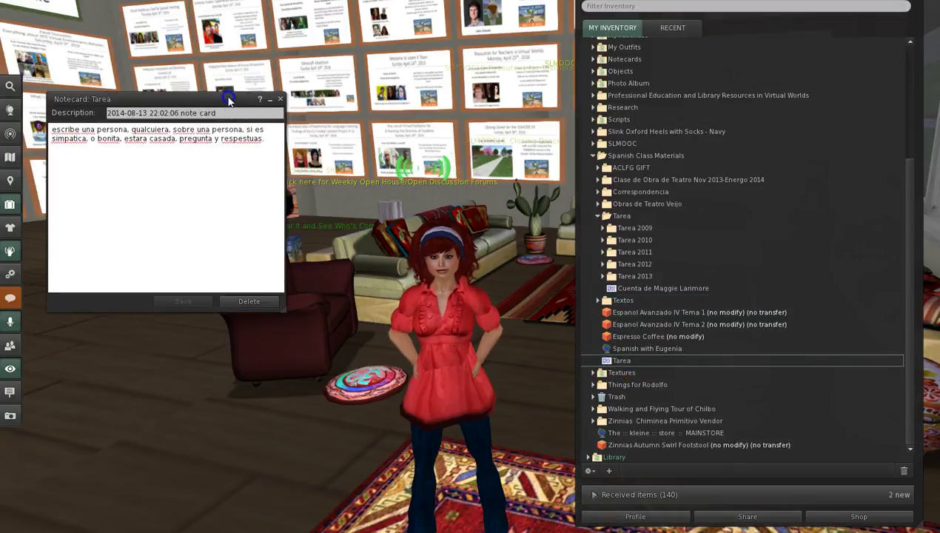
pyautogui.click(281, 99)
pyautogui.rightClick(613, 362)
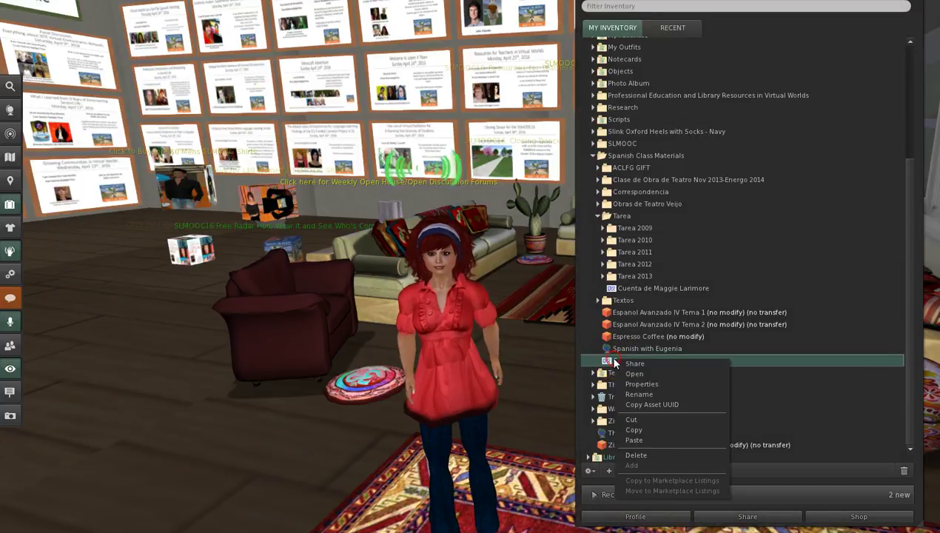
pyautogui.click(636, 455)
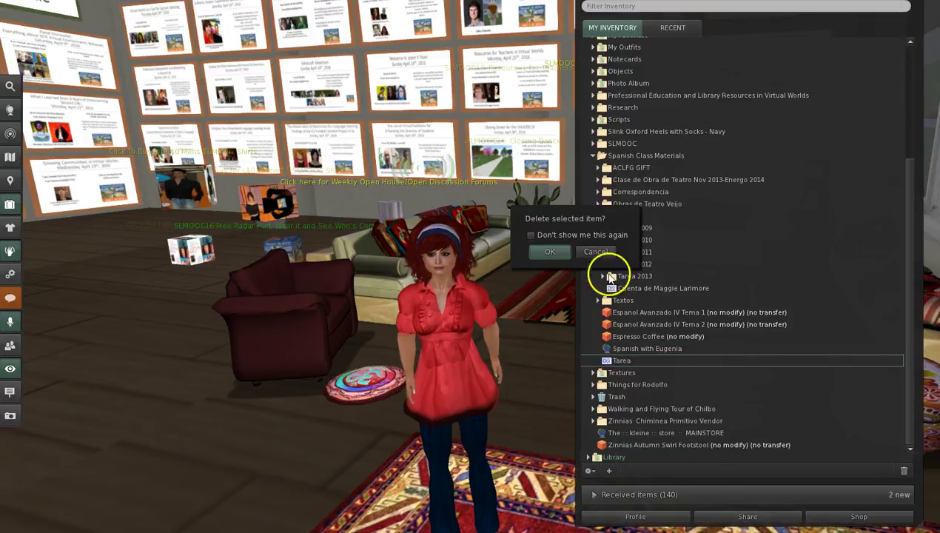
pyautogui.click(550, 253)
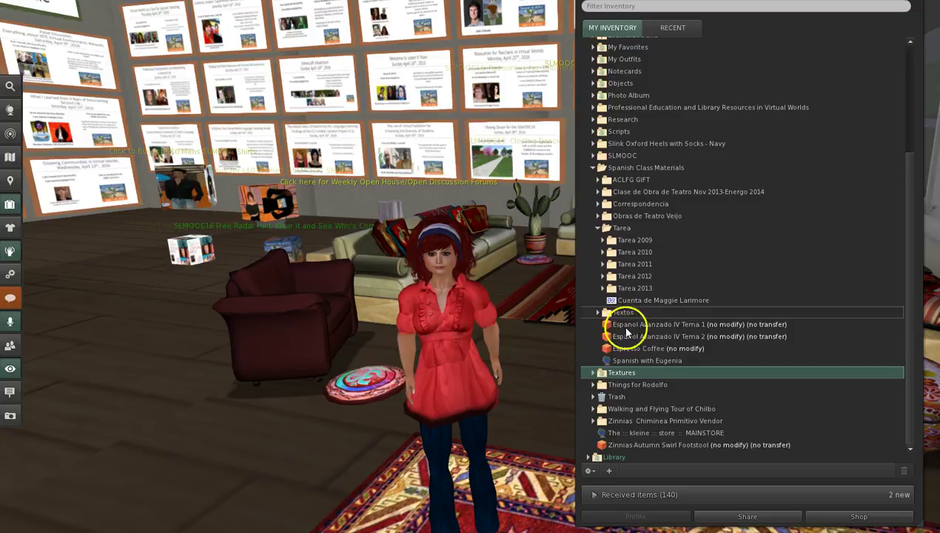
# Wear the Espanol Avanzado IV Tema 1 object to preview it and check the contents of the Textos folder
pyautogui.doubleClick(672, 326)
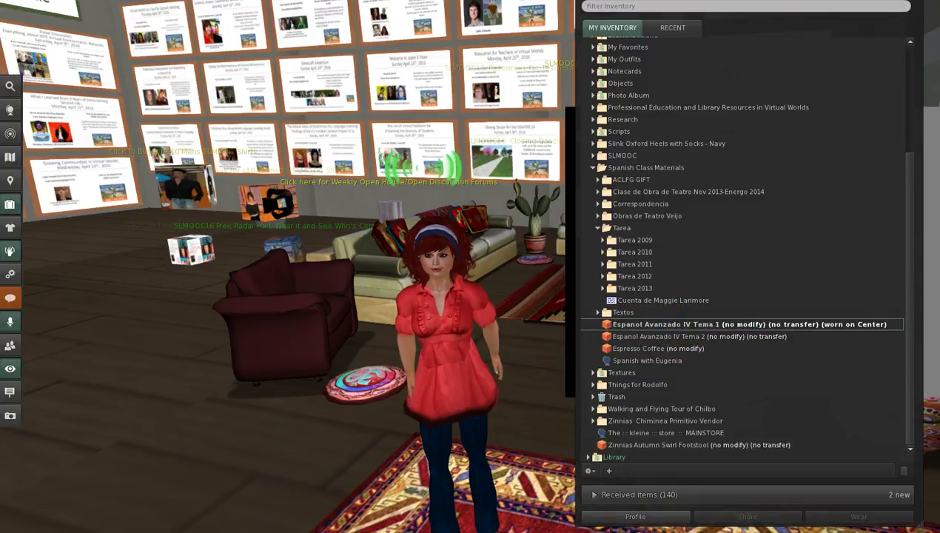
pyautogui.moveTo(814, 27); pyautogui.dragTo(274, 16)
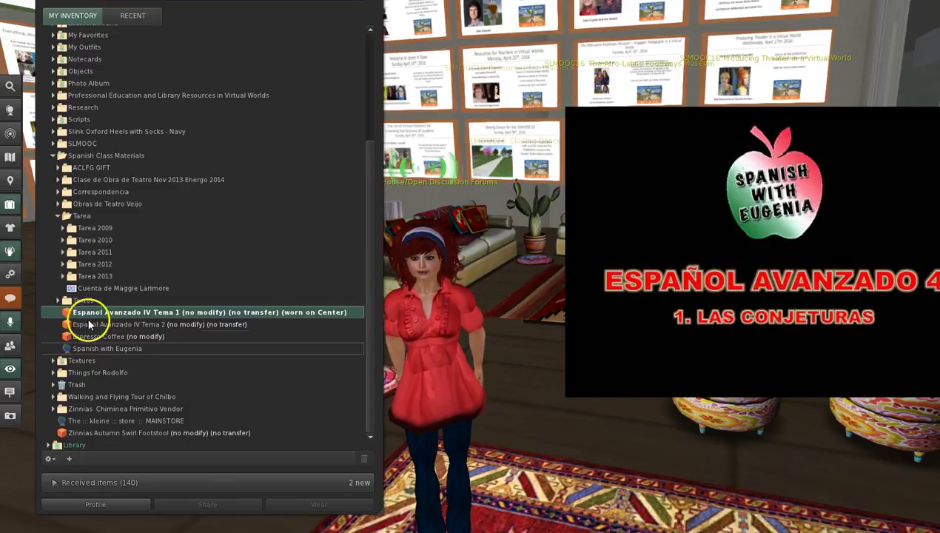
pyautogui.click(58, 300)
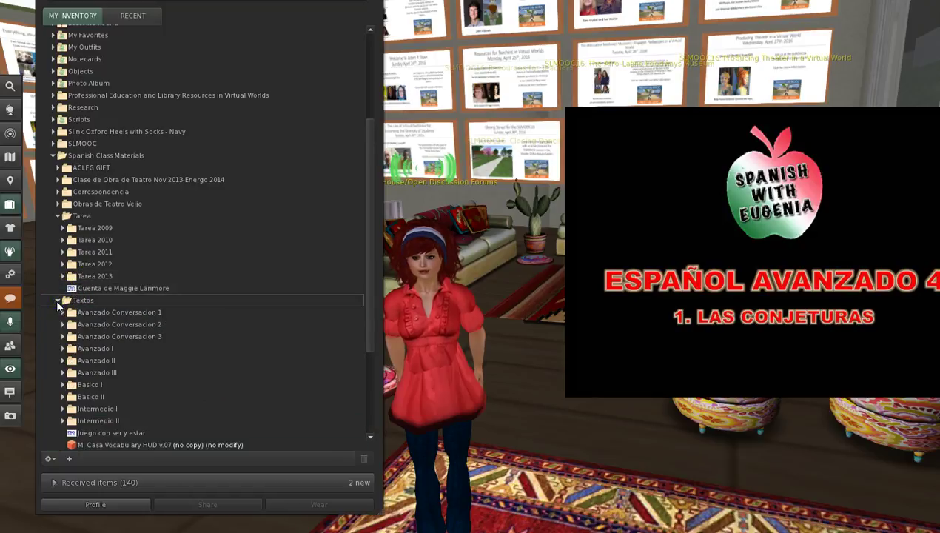
pyautogui.click(58, 301)
# Clear Espanol Avanzado IV Tema 2 out of the loose Spanish Class Materials items and move Espresso Coffee and the worn Tema 1 into Textos
pyautogui.click(108, 314)
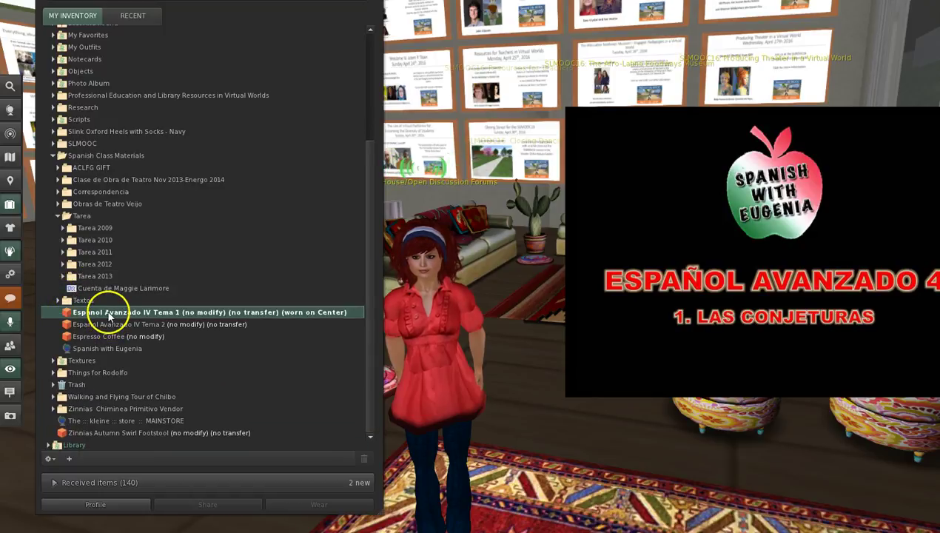
pyautogui.click(104, 326)
pyautogui.press('Delete')
pyautogui.click(95, 339)
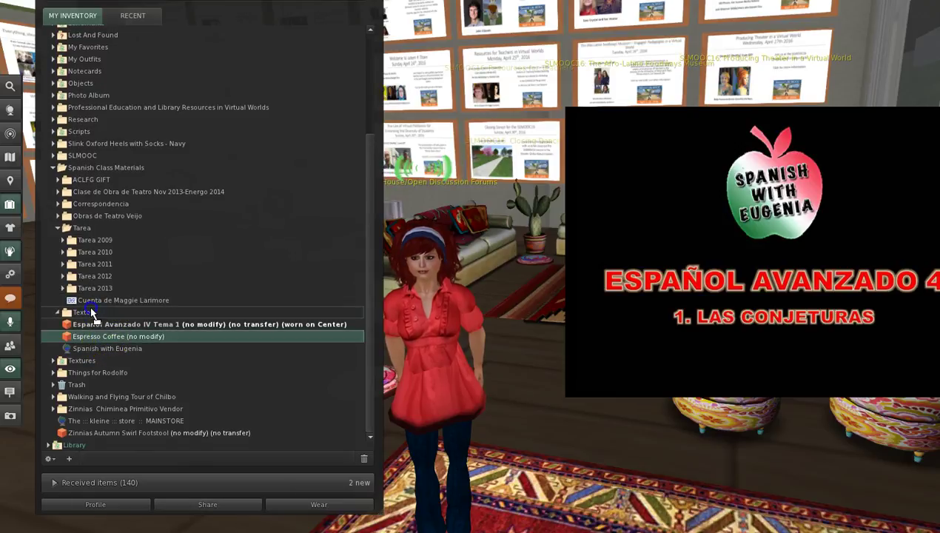
pyautogui.doubleClick(92, 313)
pyautogui.doubleClick(72, 314)
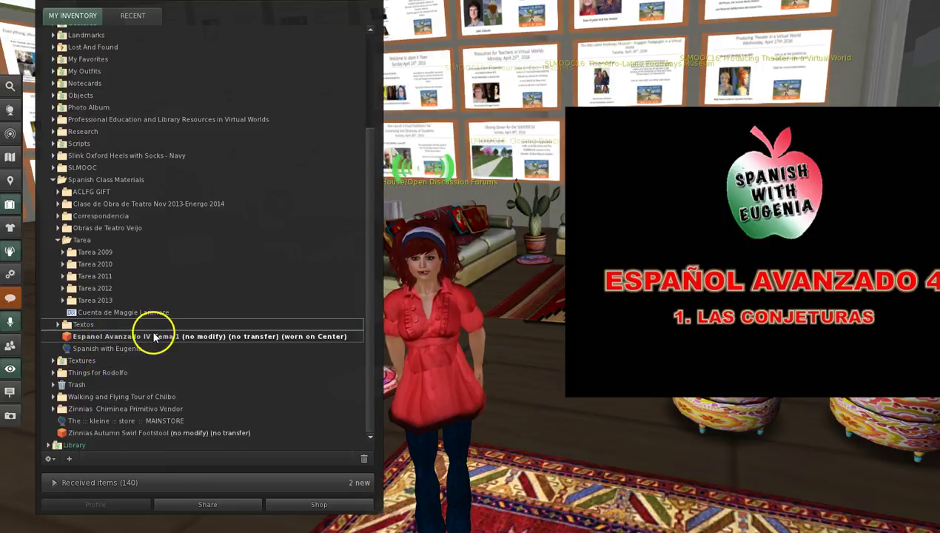
pyautogui.moveTo(156, 337); pyautogui.dragTo(178, 329)
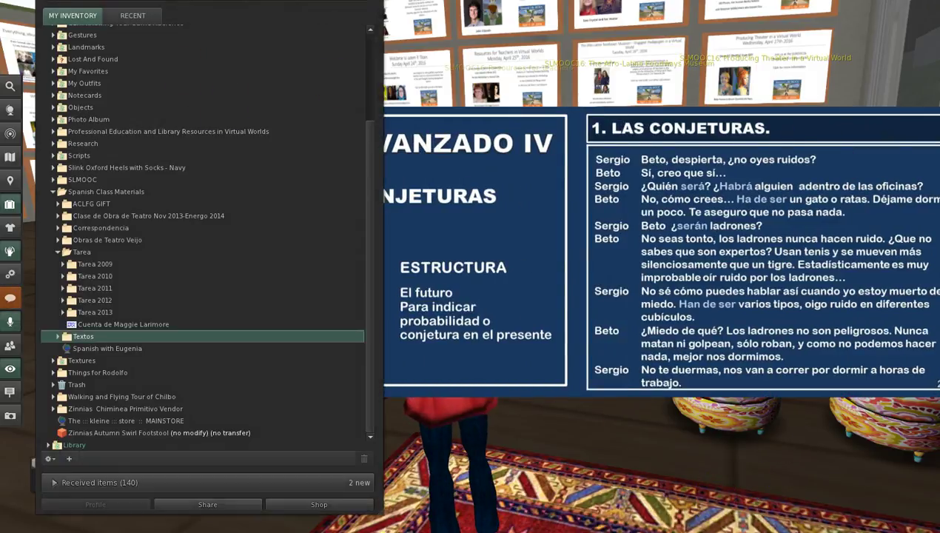
# Turn the page of the worn Espanol Avanzado IV Tema 1 textbook, detach it, and bring the whole inventory window back into view
pyautogui.moveTo(353, 20); pyautogui.dragTo(282, 0)
pyautogui.click(764, 110)
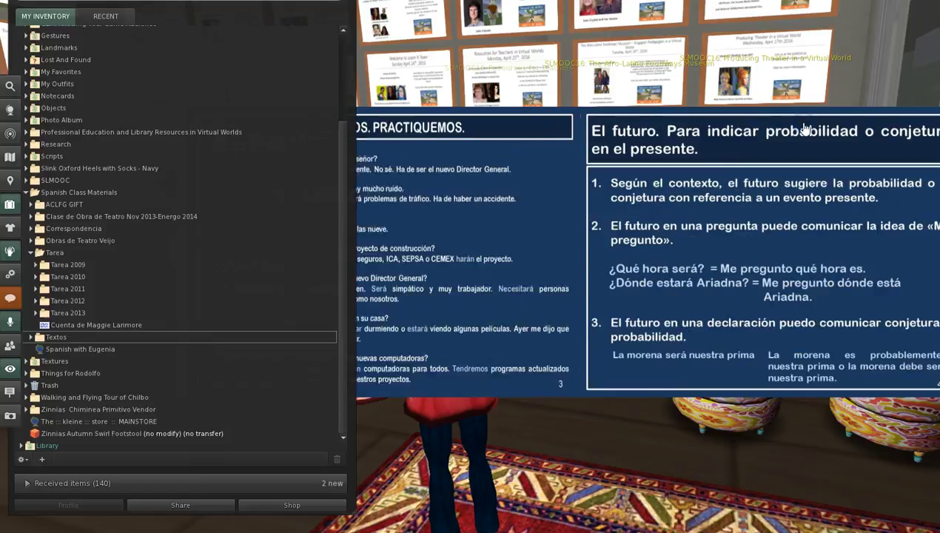
pyautogui.rightClick(832, 148)
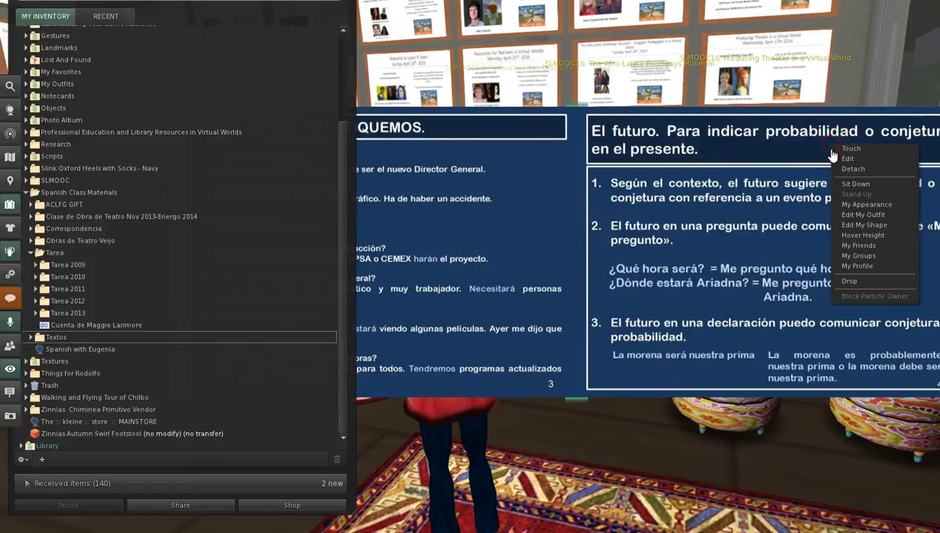
pyautogui.click(866, 170)
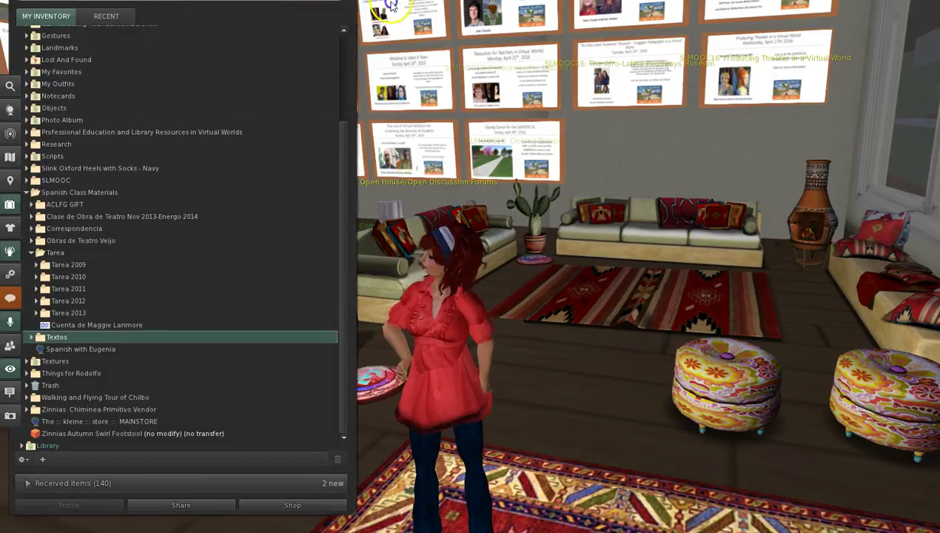
pyautogui.moveTo(311, 6); pyautogui.dragTo(742, 17)
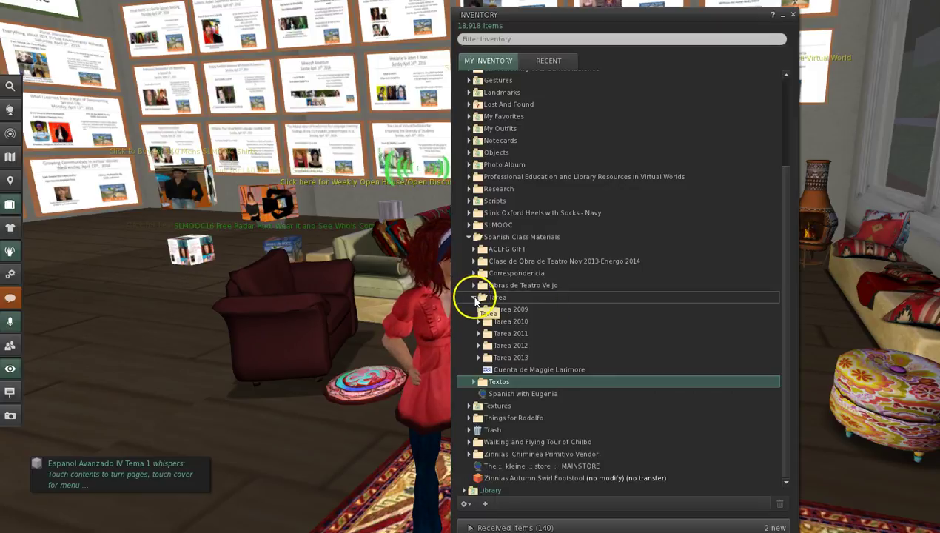
# Collapse the Tarea and Spanish Class Materials folders and permanently empty the Trash
pyautogui.click(475, 298)
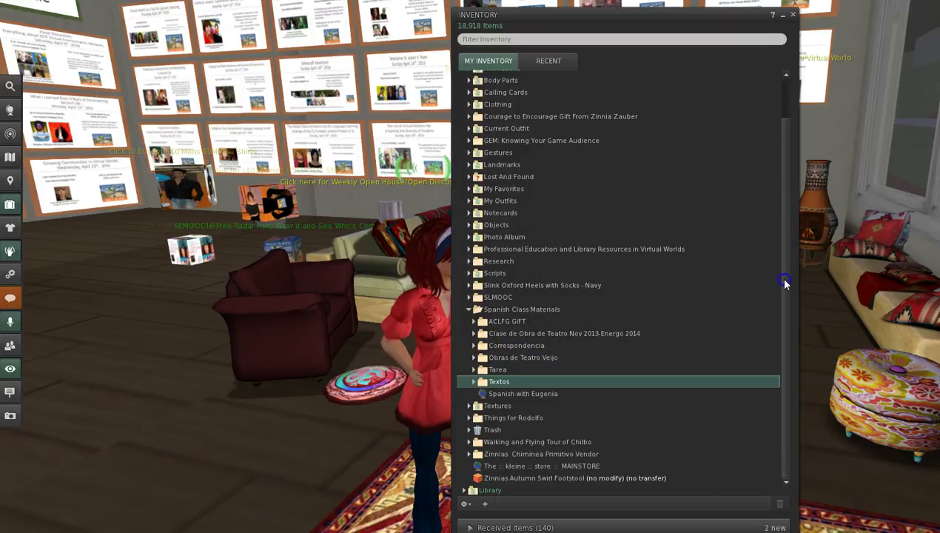
pyautogui.click(468, 309)
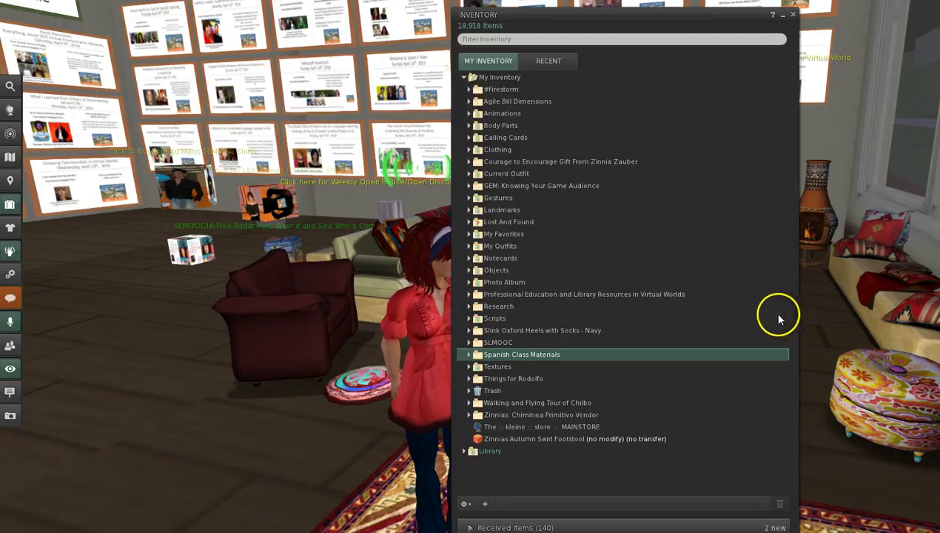
pyautogui.rightClick(503, 391)
pyautogui.click(535, 408)
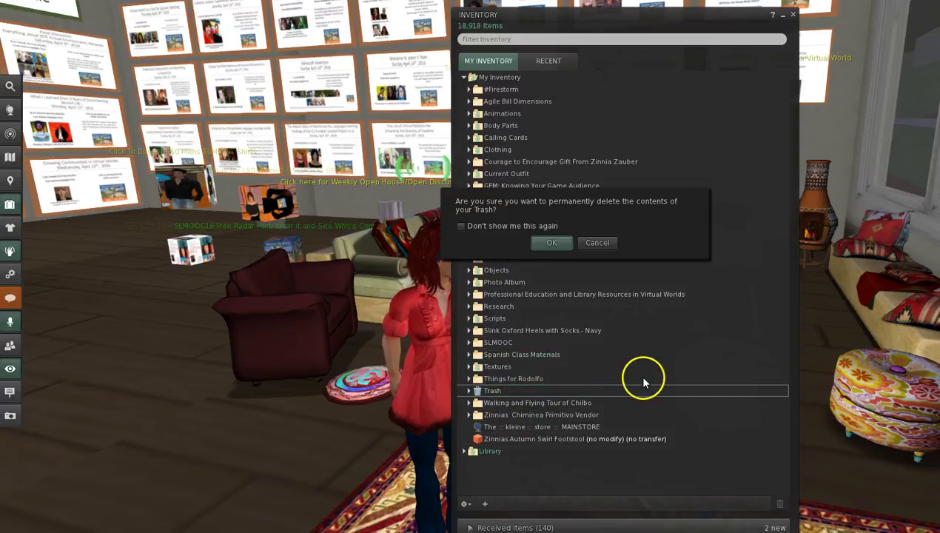
pyautogui.click(551, 247)
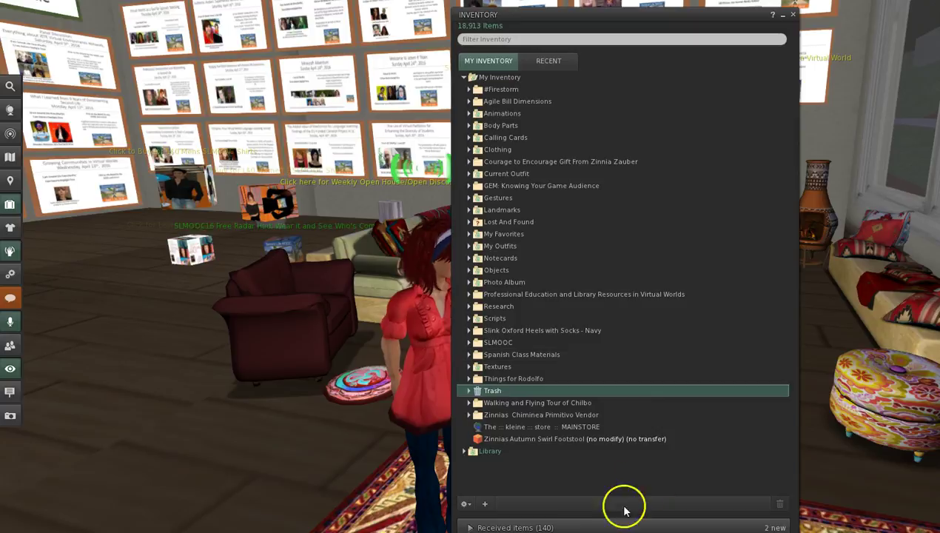
# Move the Zinnias Autumn Swirl Footstool and the Zinnias Chiminea Primitivo Vendor folder into Objects
pyautogui.click(552, 441)
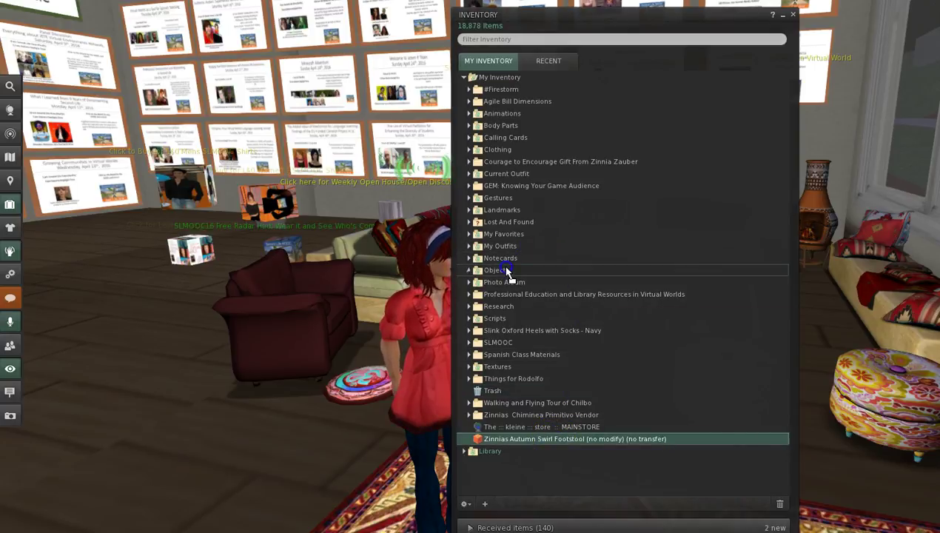
pyautogui.moveTo(506, 273); pyautogui.dragTo(506, 272)
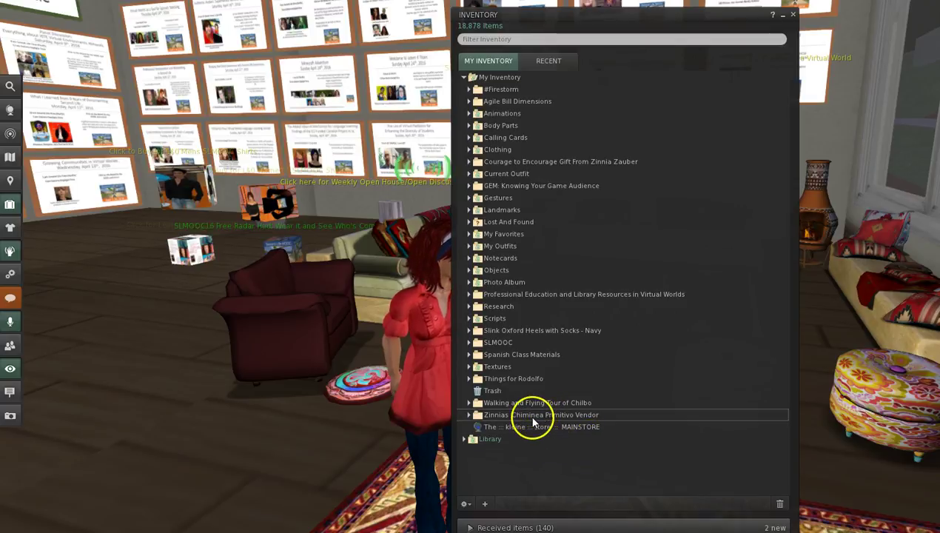
pyautogui.moveTo(530, 416); pyautogui.dragTo(814, 161)
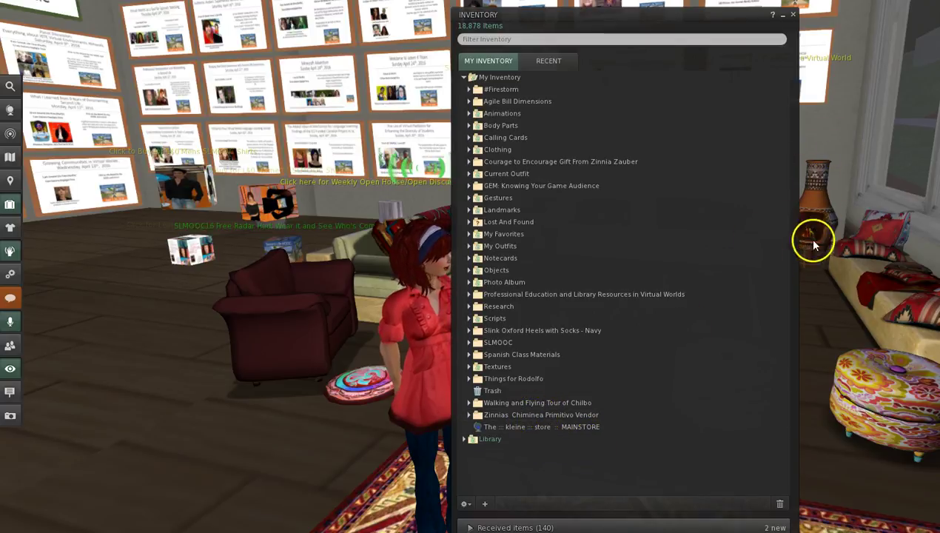
pyautogui.moveTo(513, 412); pyautogui.dragTo(506, 271)
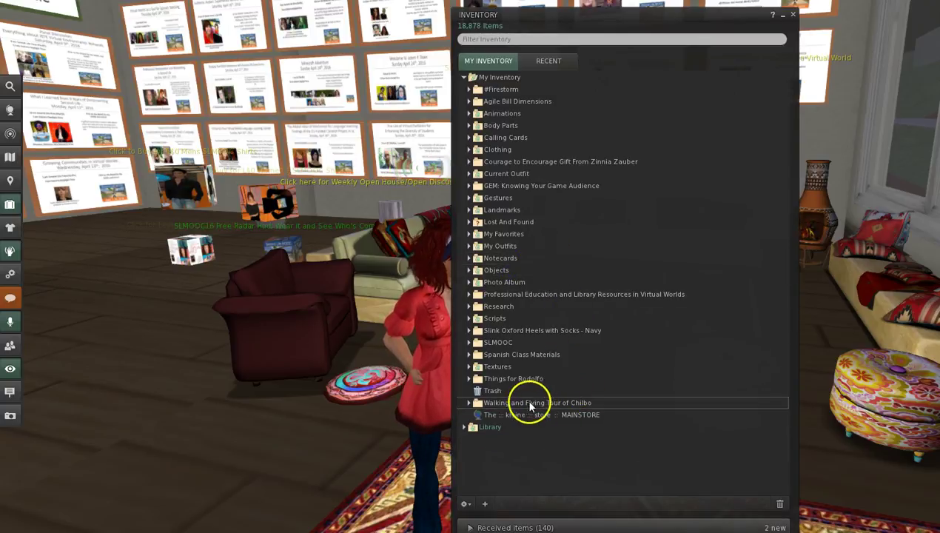
# Move the Walking and Flying Tour of Chilbo folder into Notecards and the kleine store MAINSTORE landmark into Landmarks
pyautogui.moveTo(526, 409); pyautogui.dragTo(527, 264)
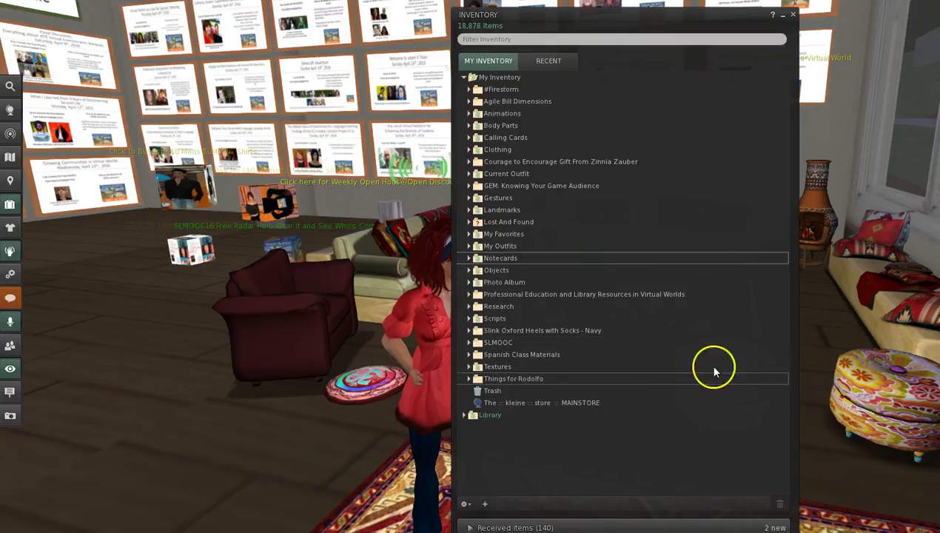
pyautogui.moveTo(537, 404); pyautogui.dragTo(534, 211)
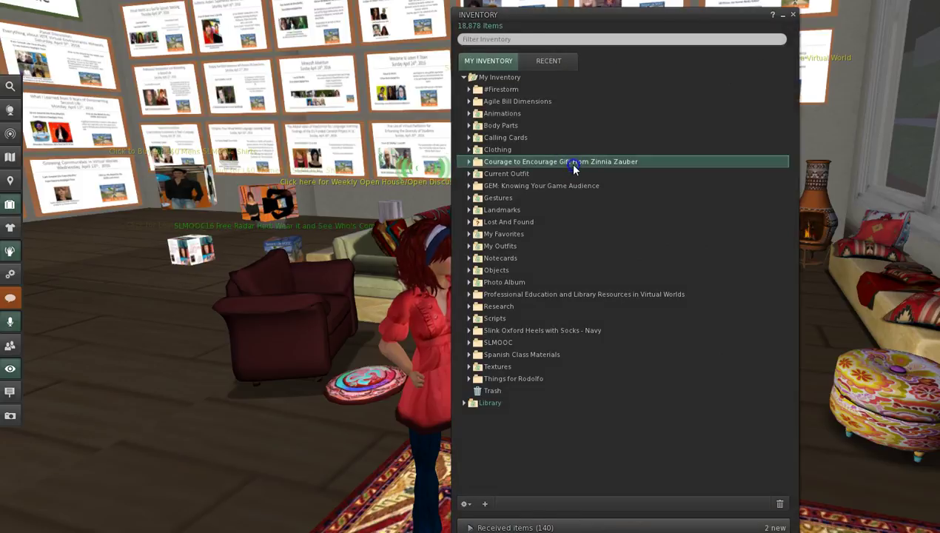
# Move the Courage to Encourage gift folder into SLMOOC, file it in a subfolder there, and collapse SLMOOC
pyautogui.moveTo(504, 344); pyautogui.dragTo(502, 341)
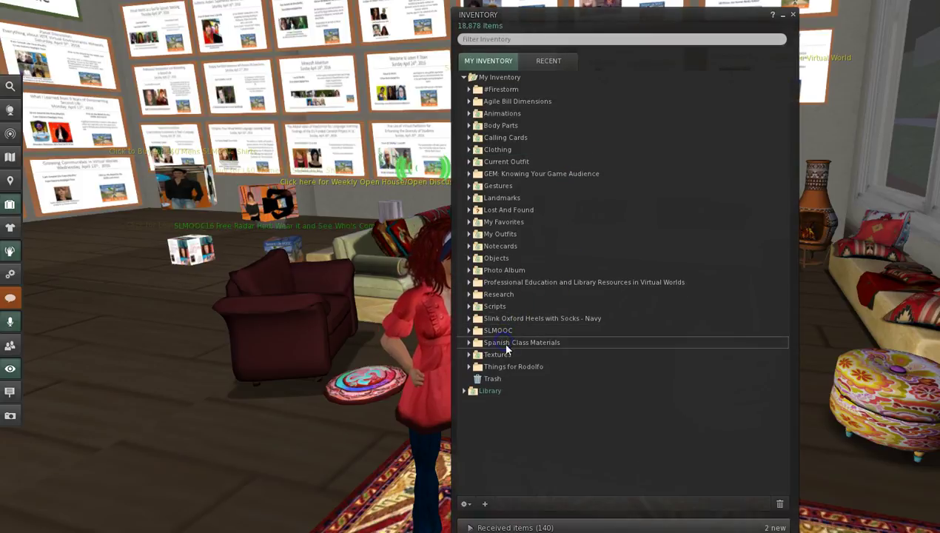
pyautogui.click(469, 331)
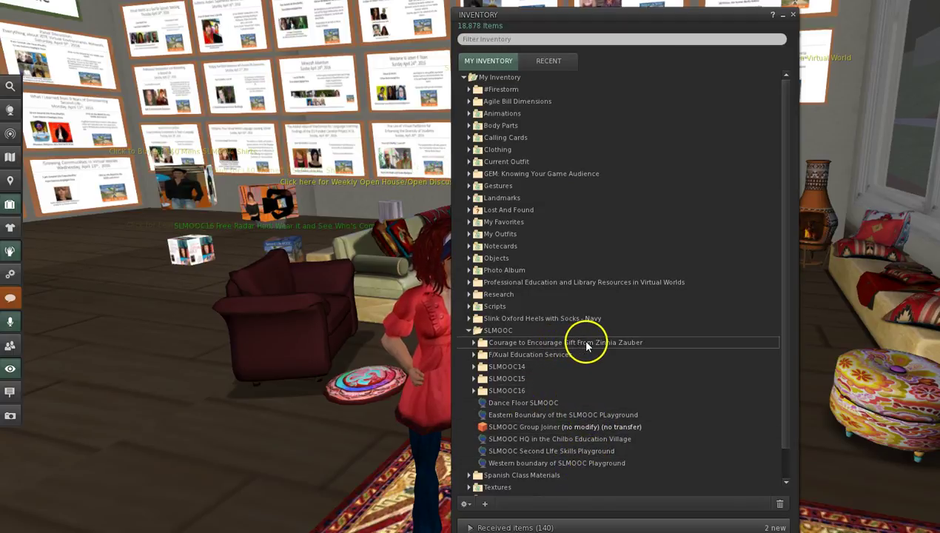
pyautogui.moveTo(585, 346); pyautogui.dragTo(466, 330)
pyautogui.click(468, 330)
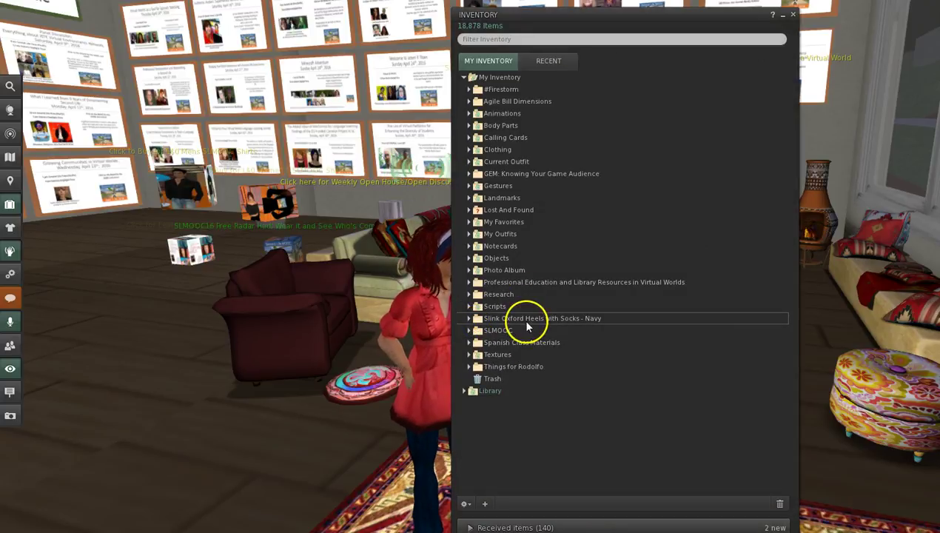
# Move Slink Oxford Heels with Socks - Navy into Clothing and file both Slink Oxford Heels folders under Boots Socks Shoes & Skates
pyautogui.click(521, 318)
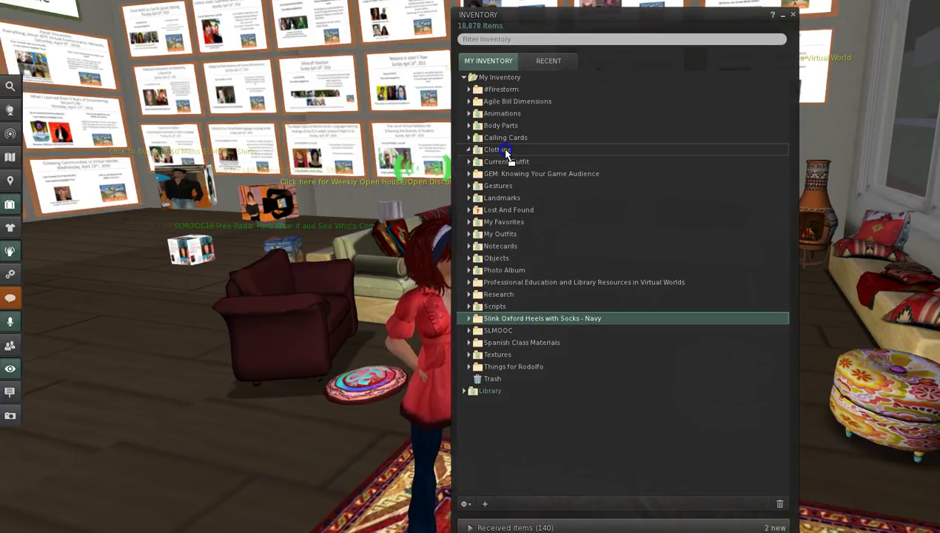
pyautogui.moveTo(507, 152); pyautogui.dragTo(506, 151)
pyautogui.click(467, 150)
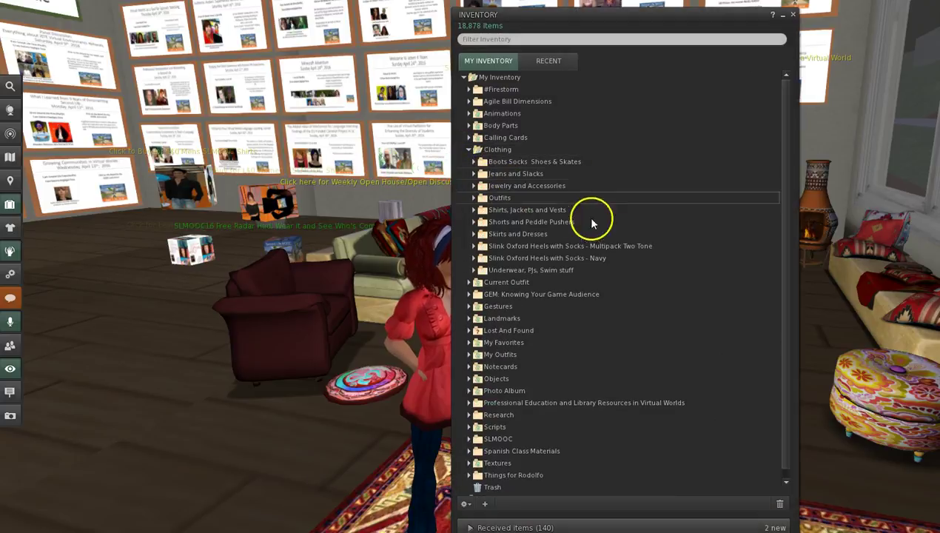
pyautogui.moveTo(556, 251); pyautogui.dragTo(553, 168)
pyautogui.moveTo(552, 243); pyautogui.dragTo(560, 163)
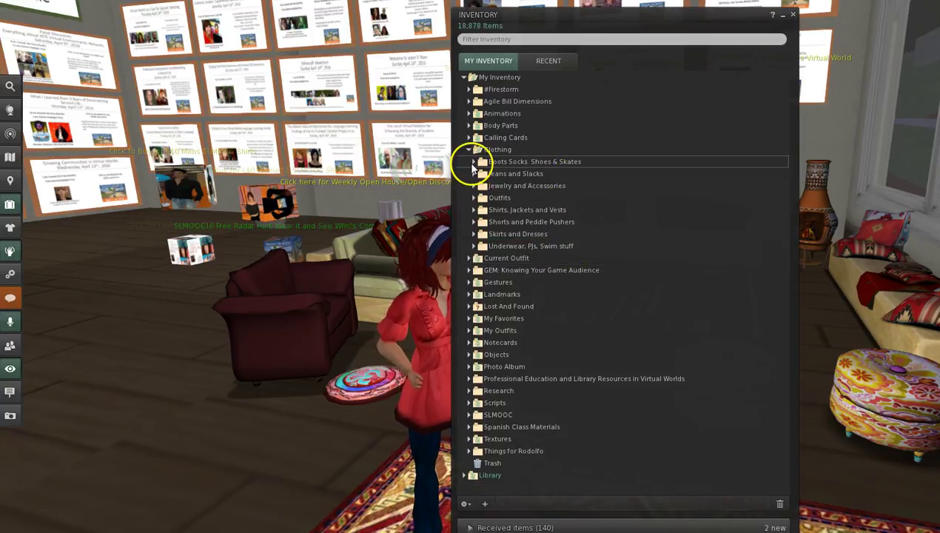
# Move the Multipack Two Tone and Navy Slink Oxford Heels folders into the Boots subfolder and collapse Clothing
pyautogui.click(476, 162)
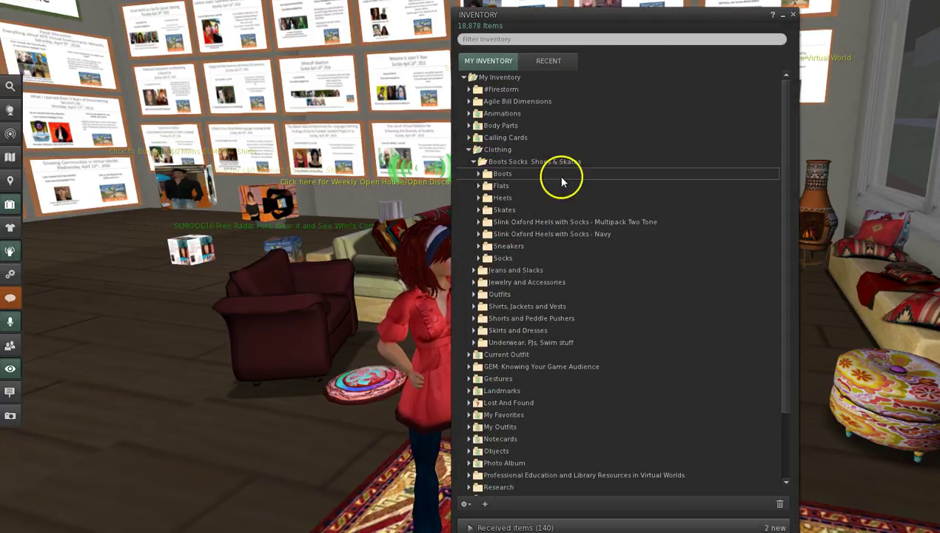
pyautogui.click(555, 220)
pyautogui.moveTo(524, 175); pyautogui.dragTo(524, 175)
pyautogui.click(548, 218)
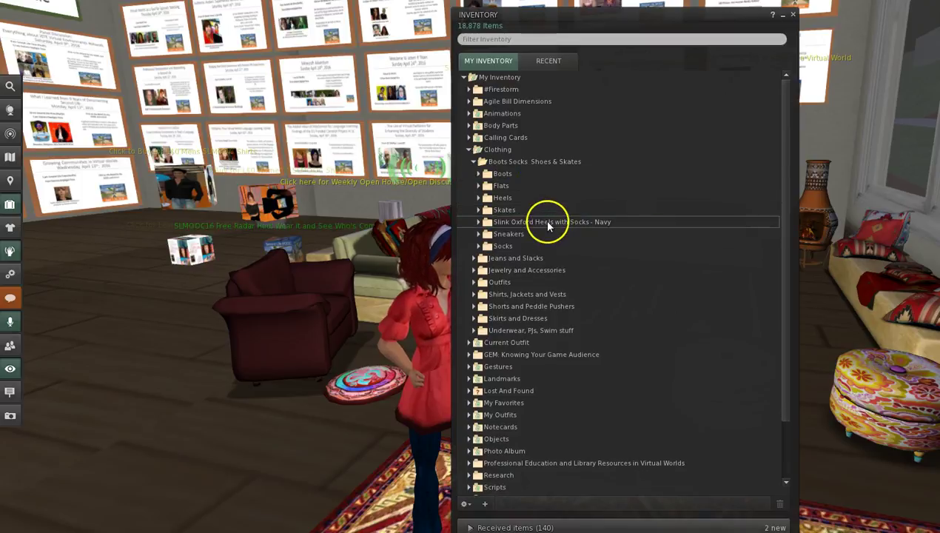
pyautogui.moveTo(550, 215); pyautogui.dragTo(516, 179)
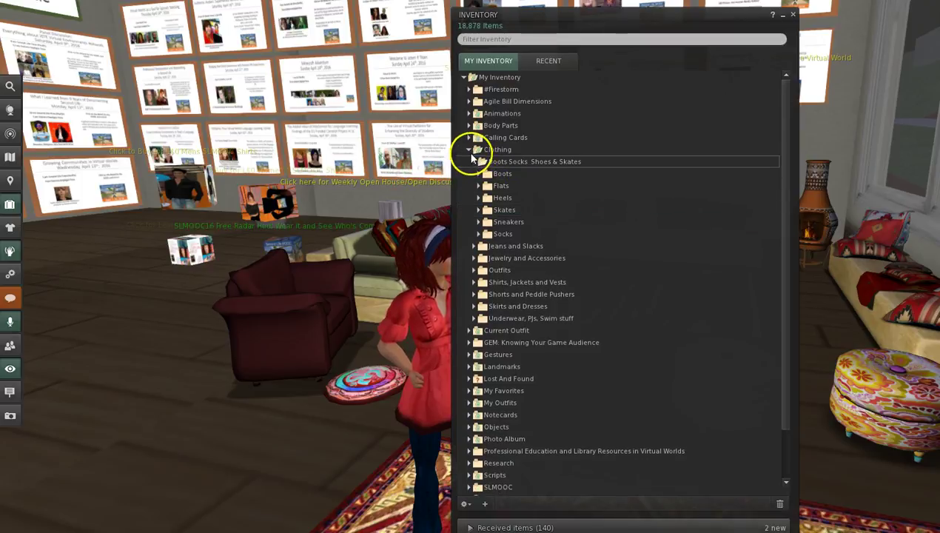
pyautogui.click(468, 150)
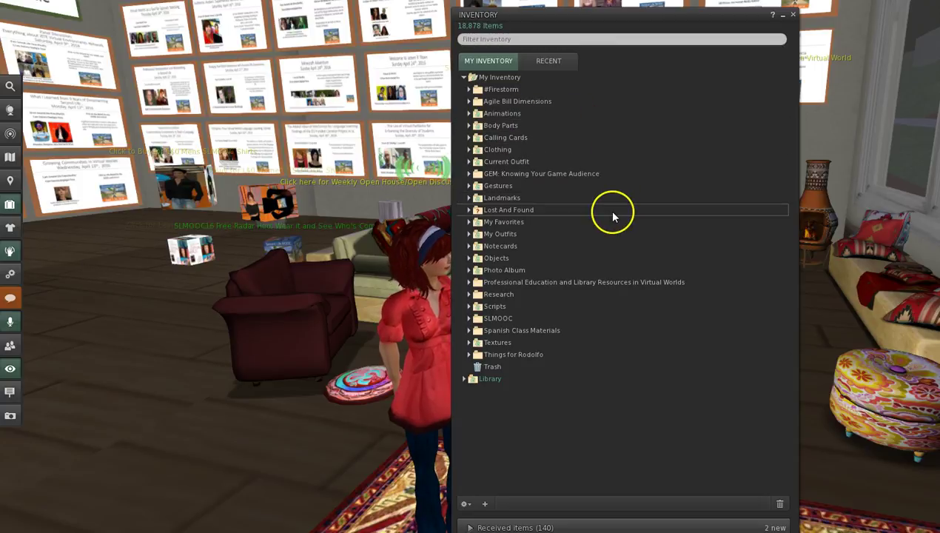
# Move the Professional Education and Library Resources in Virtual Worlds folder into SLMOOC, file it under SLMOOC16, and collapse SLMOOC
pyautogui.click(571, 287)
pyautogui.click(522, 317)
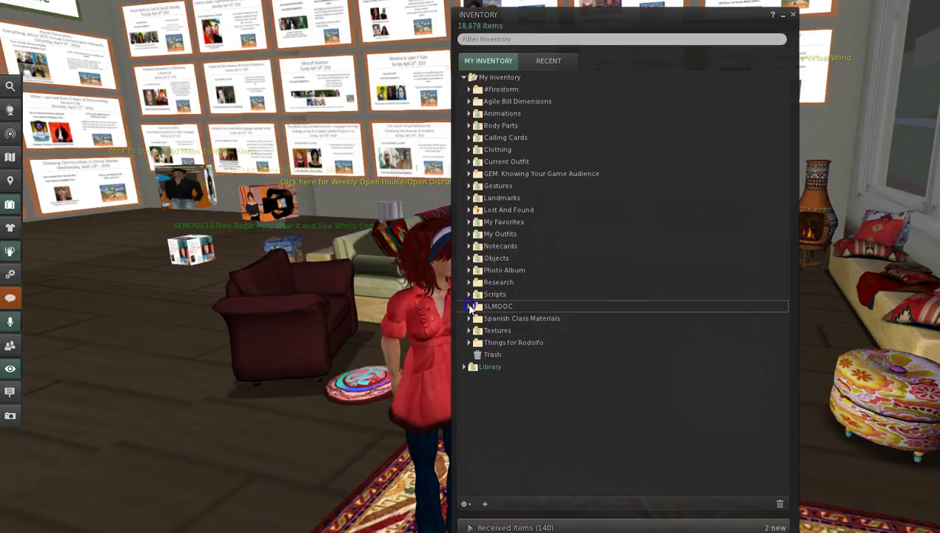
pyautogui.click(469, 317)
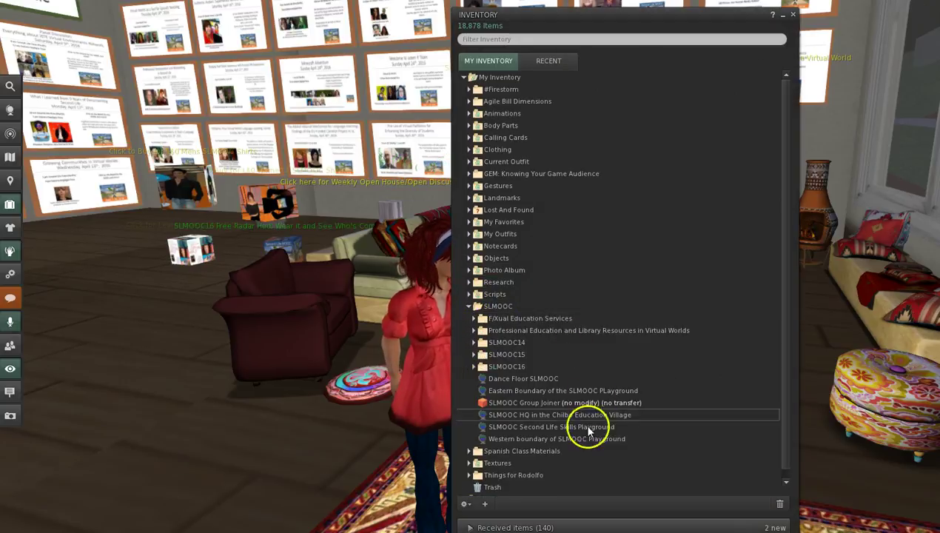
pyautogui.click(601, 328)
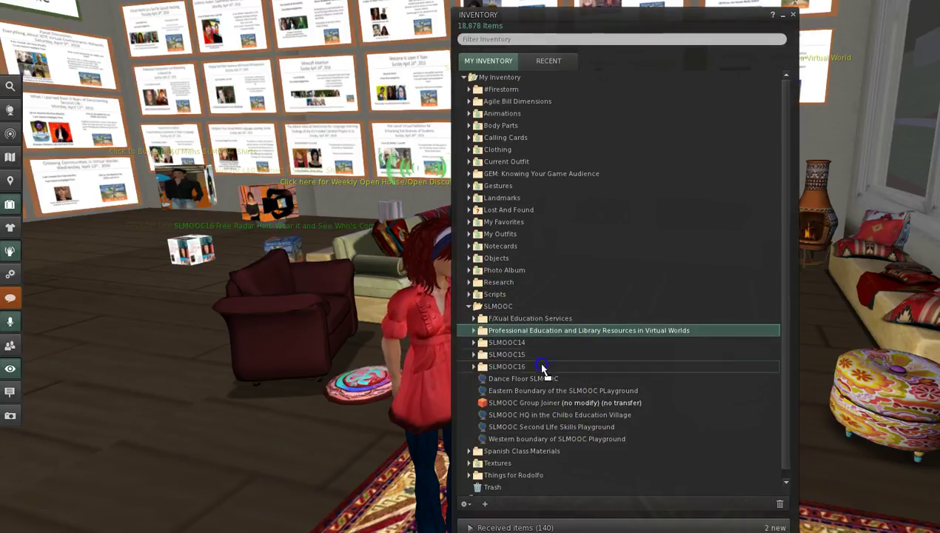
pyautogui.click(469, 307)
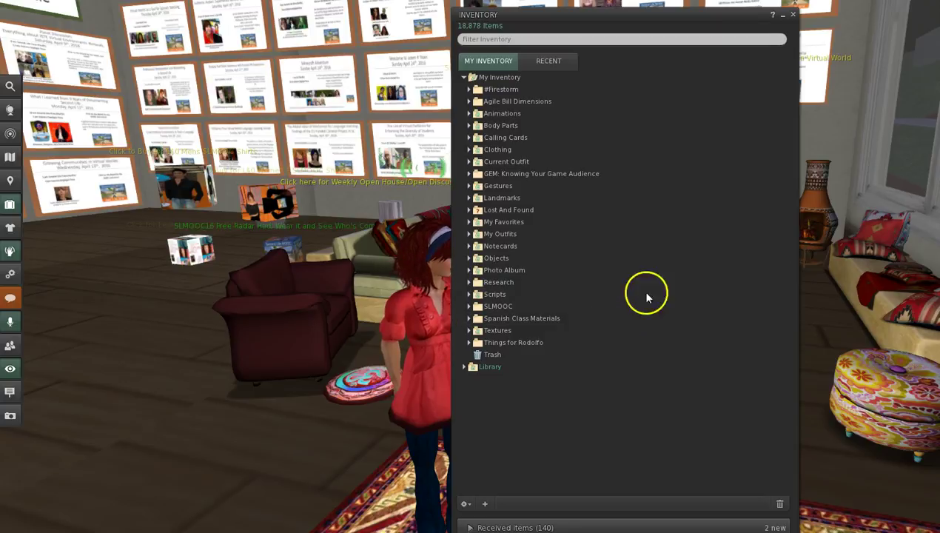
# Review the inventory options, then create a new blank notecard, enlarge its window, and close it
pyautogui.click(467, 504)
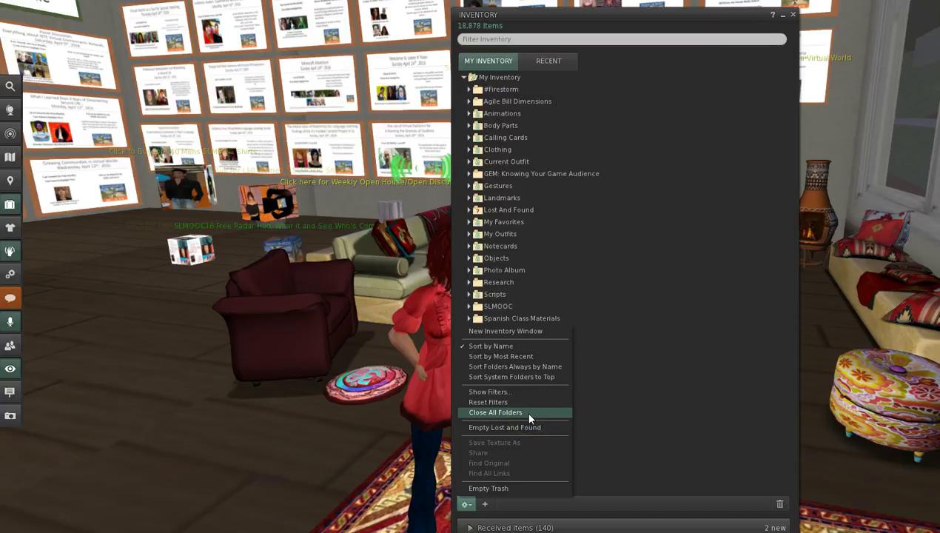
pyautogui.click(486, 506)
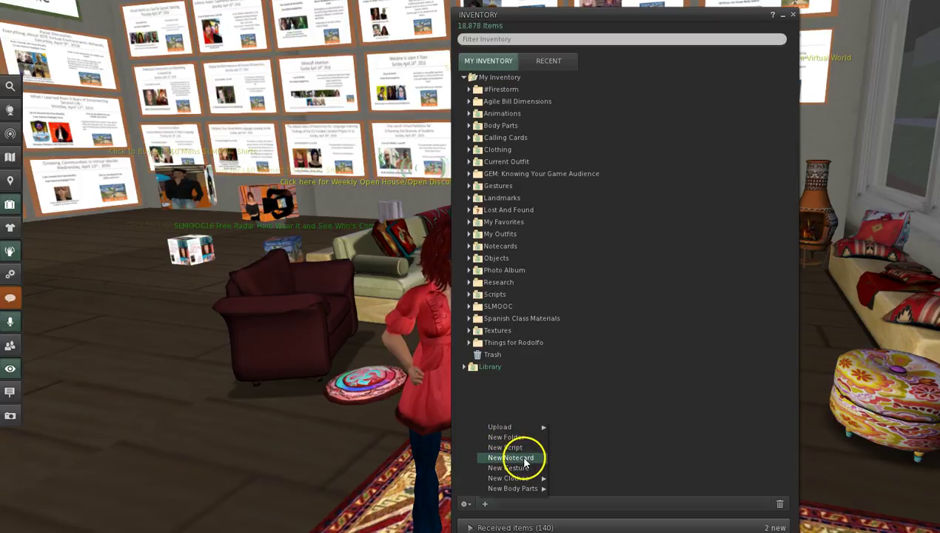
pyautogui.click(524, 457)
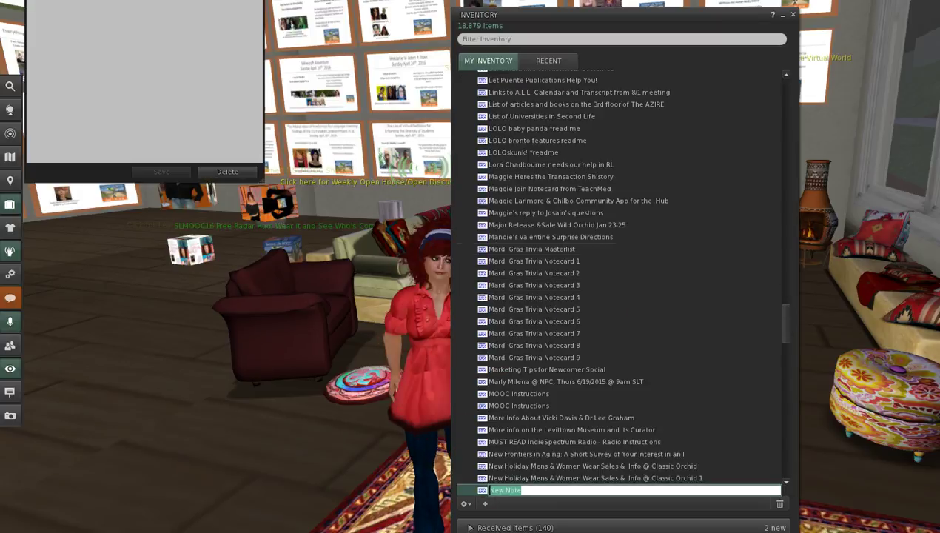
pyautogui.moveTo(198, 8); pyautogui.dragTo(237, 28)
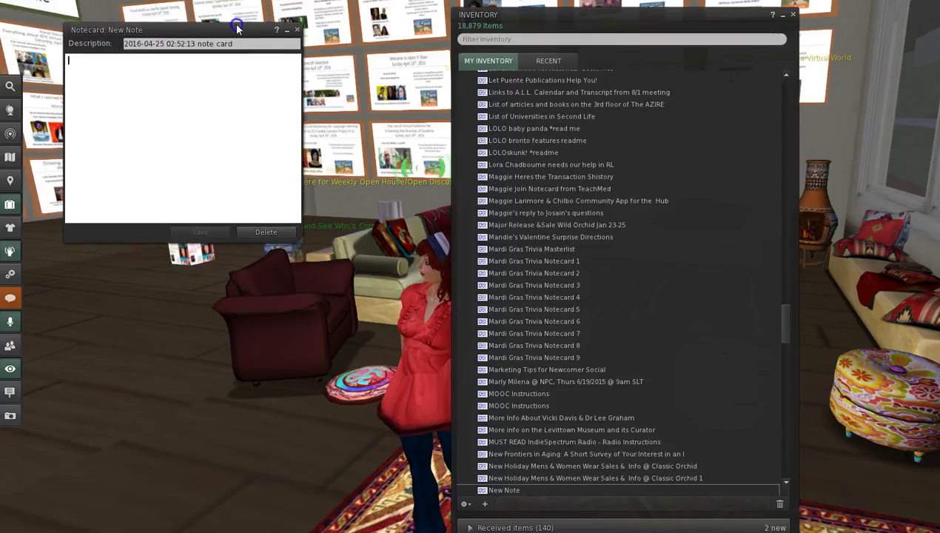
pyautogui.moveTo(300, 239); pyautogui.dragTo(302, 348)
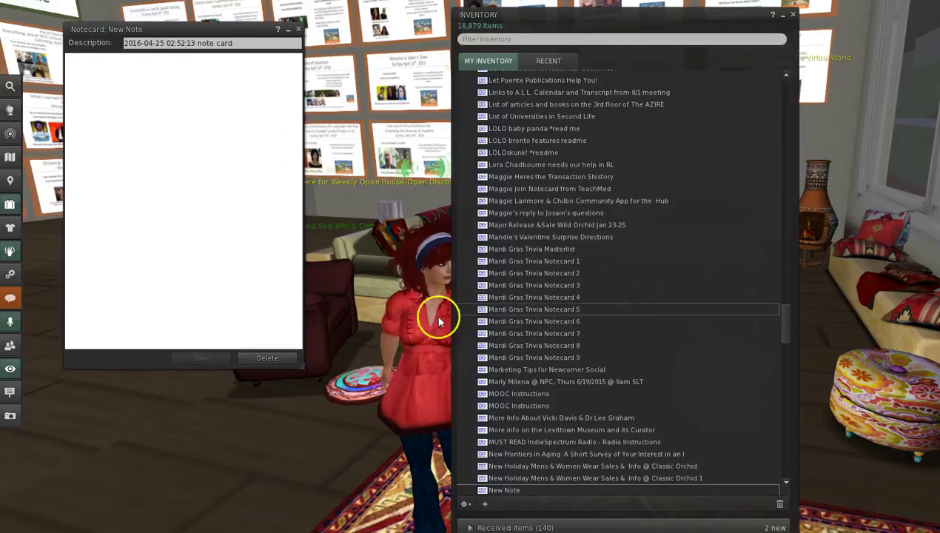
pyautogui.click(163, 120)
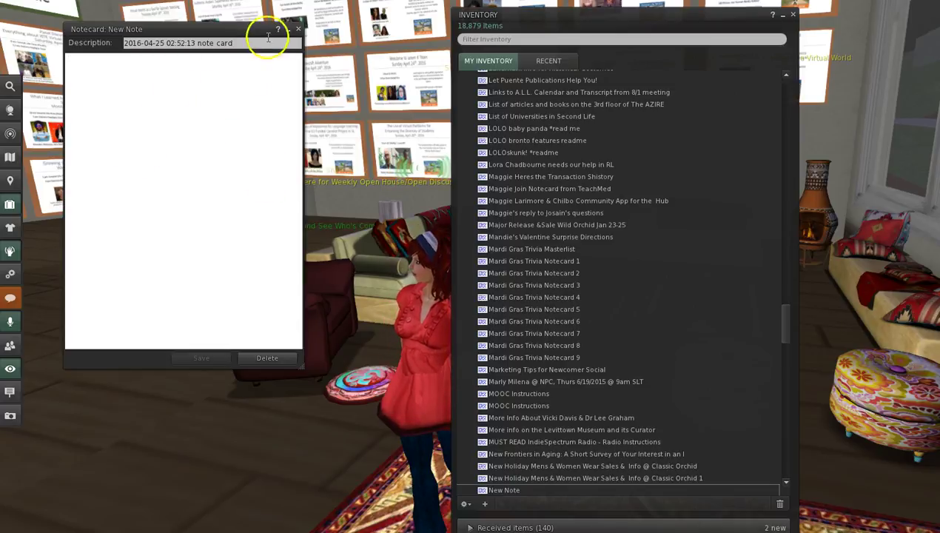
pyautogui.click(298, 29)
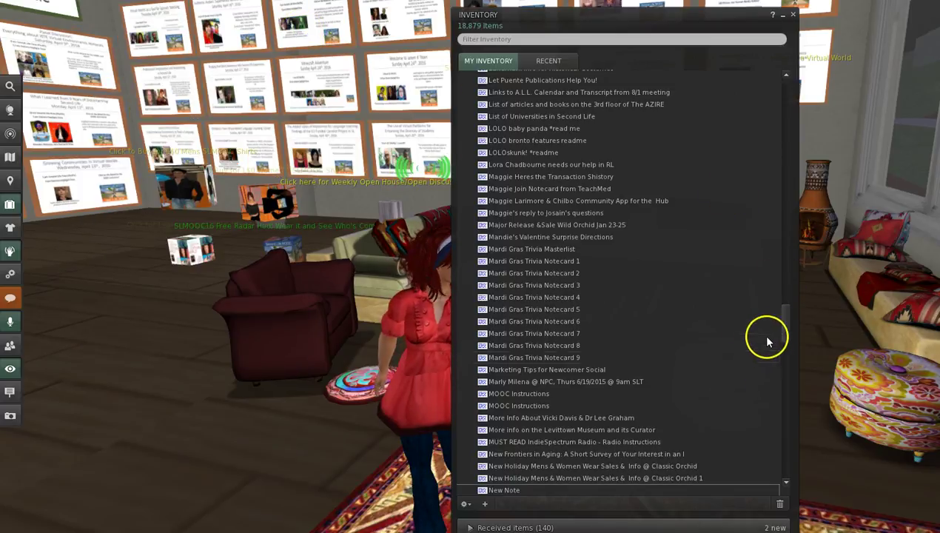
# Collapse the long Notecards folder and expand the Library to view its folders
pyautogui.moveTo(782, 319); pyautogui.dragTo(753, 92)
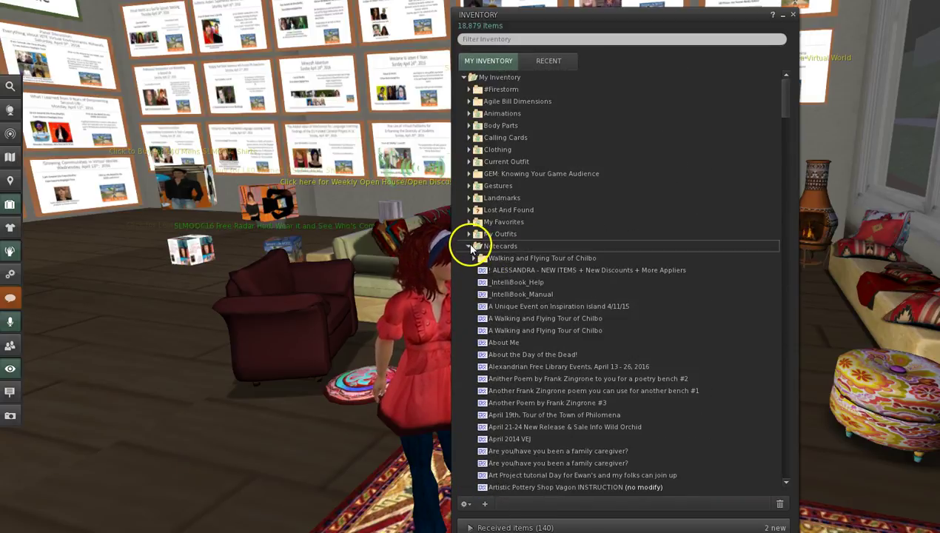
pyautogui.click(470, 246)
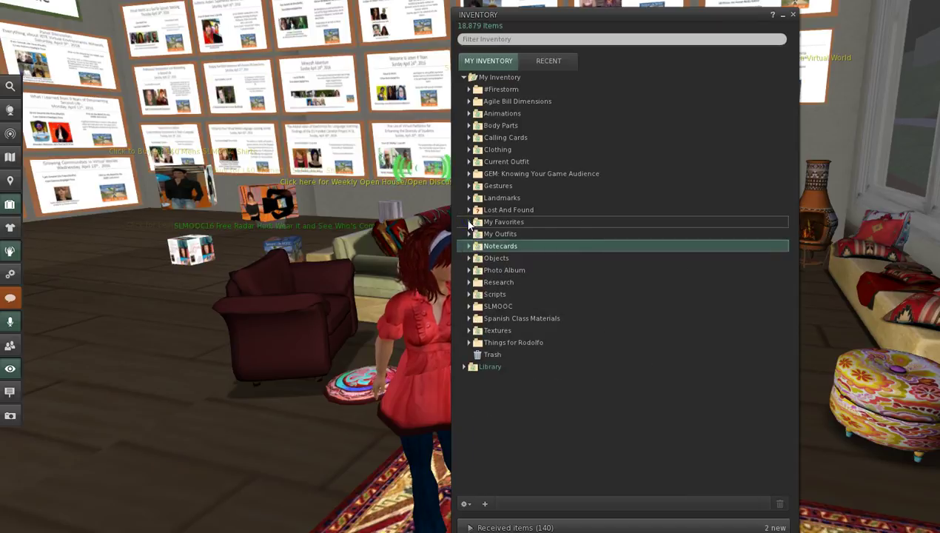
pyautogui.click(469, 222)
pyautogui.click(468, 222)
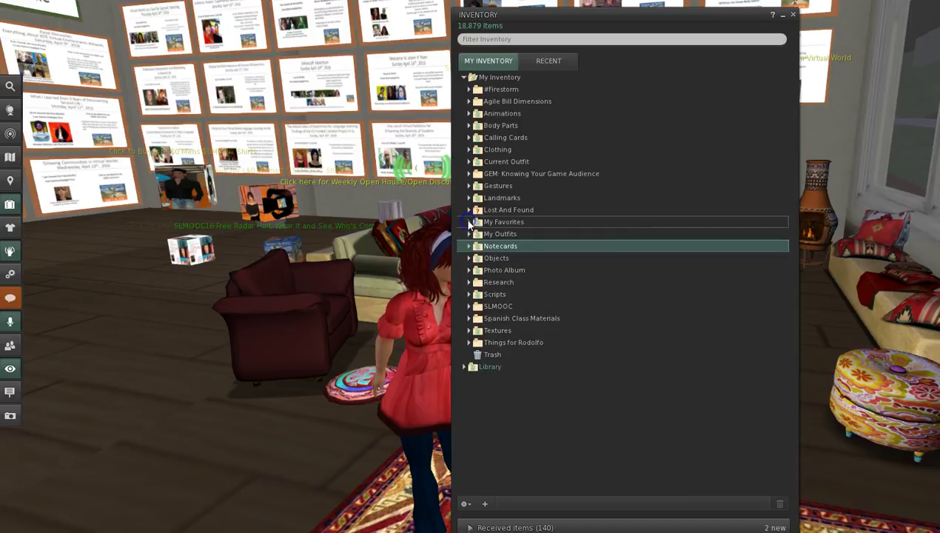
pyautogui.click(461, 368)
pyautogui.click(465, 367)
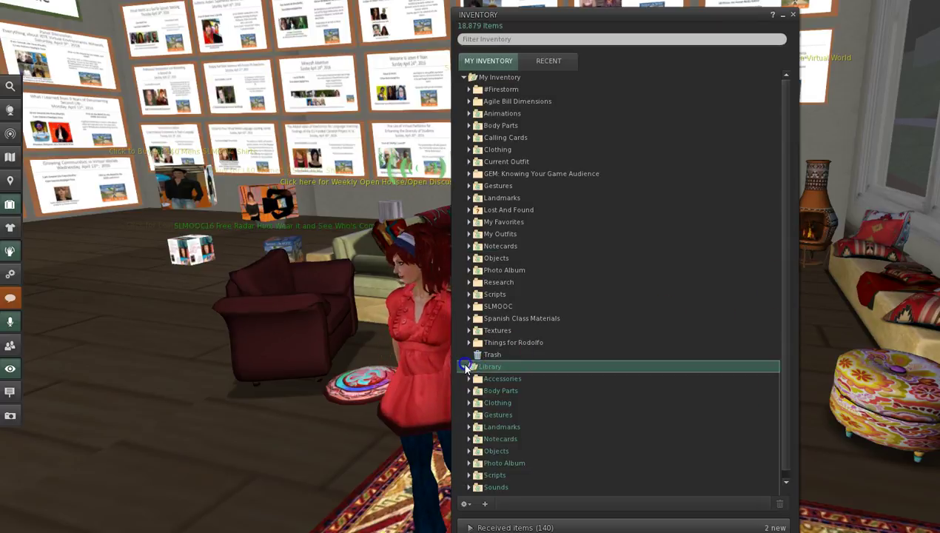
# Expand and collapse the Library's Accessories and Body Parts folders to view their contents
pyautogui.scroll(-1, 782, 449)
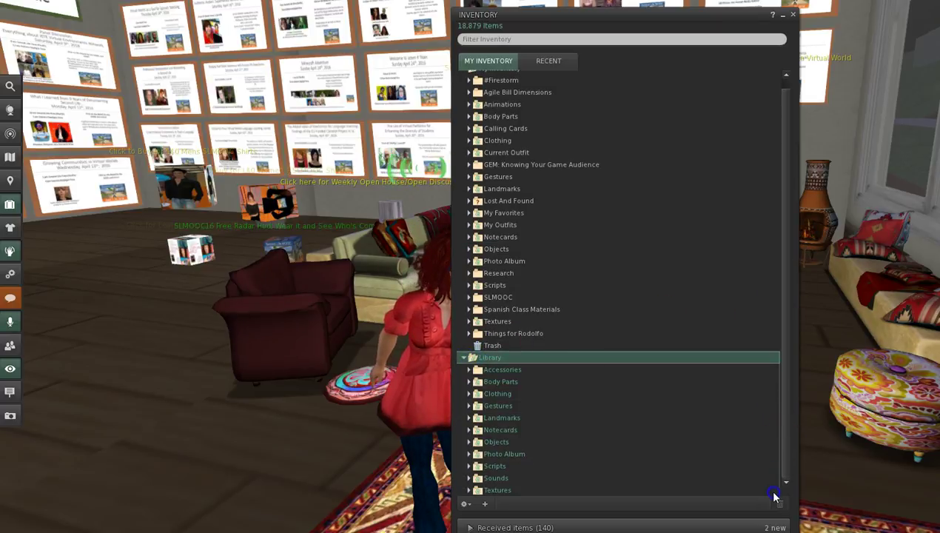
pyautogui.click(468, 369)
pyautogui.click(467, 367)
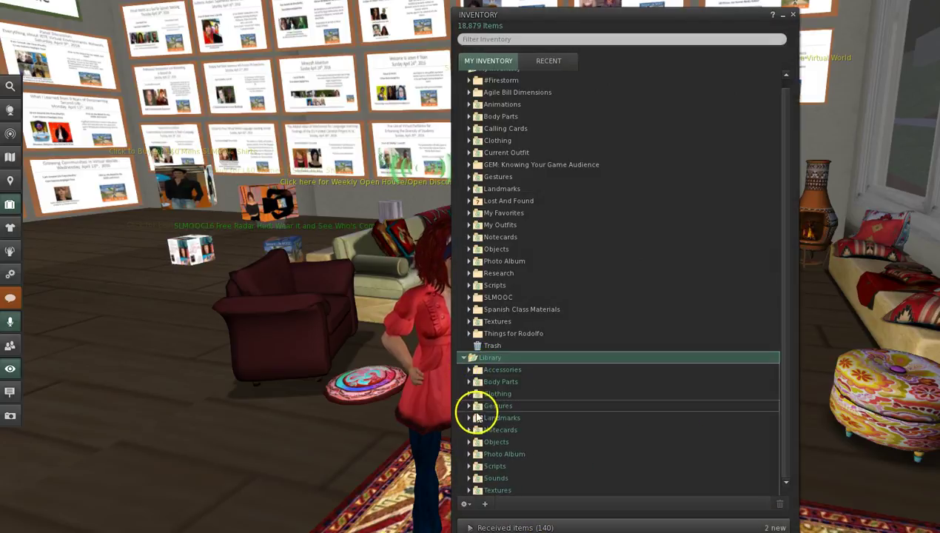
pyautogui.click(464, 379)
pyautogui.click(469, 382)
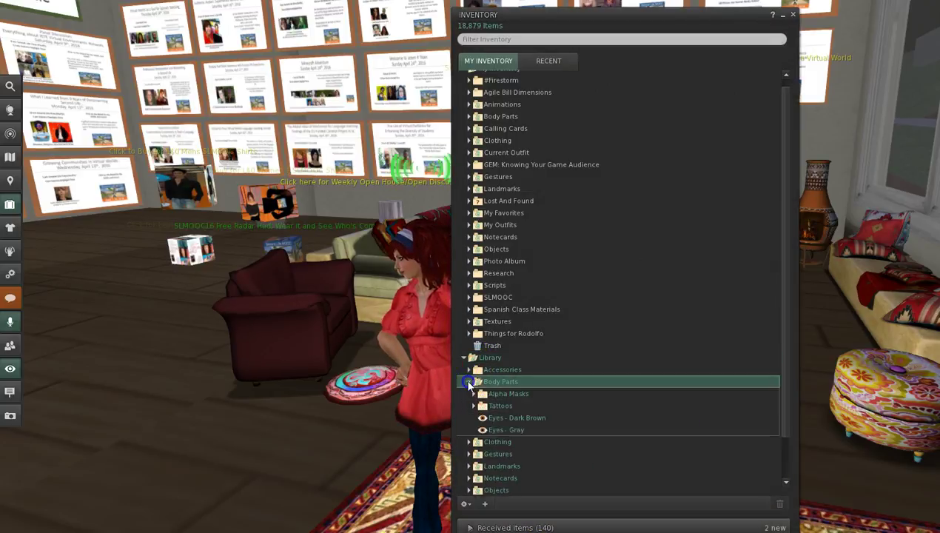
pyautogui.click(469, 382)
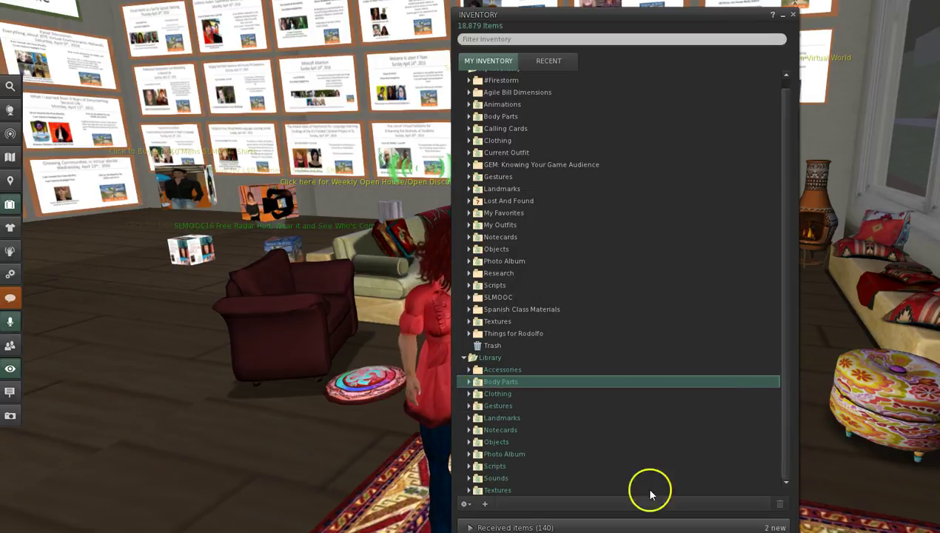
# Expand the Library's Objects folder, review its subfolders and items, and collapse it
pyautogui.click(468, 442)
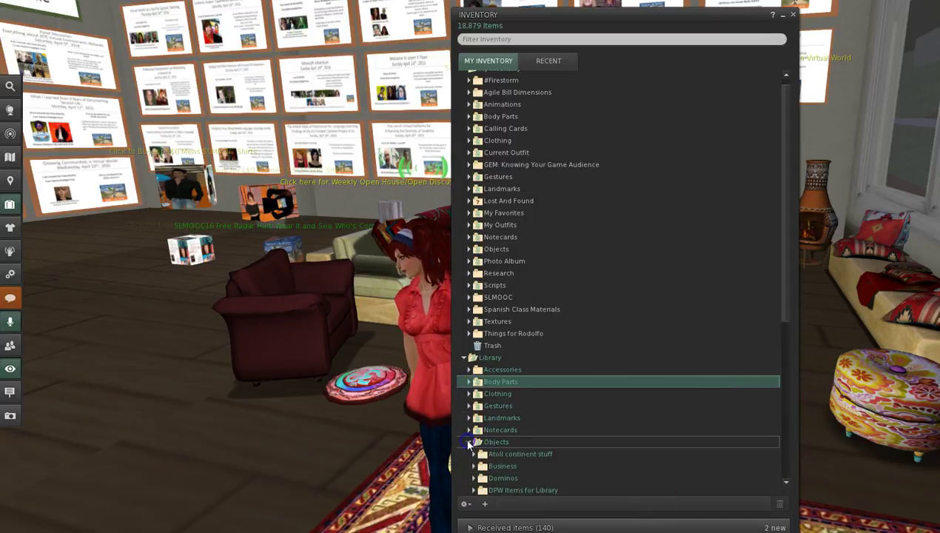
pyautogui.moveTo(785, 297); pyautogui.dragTo(779, 453)
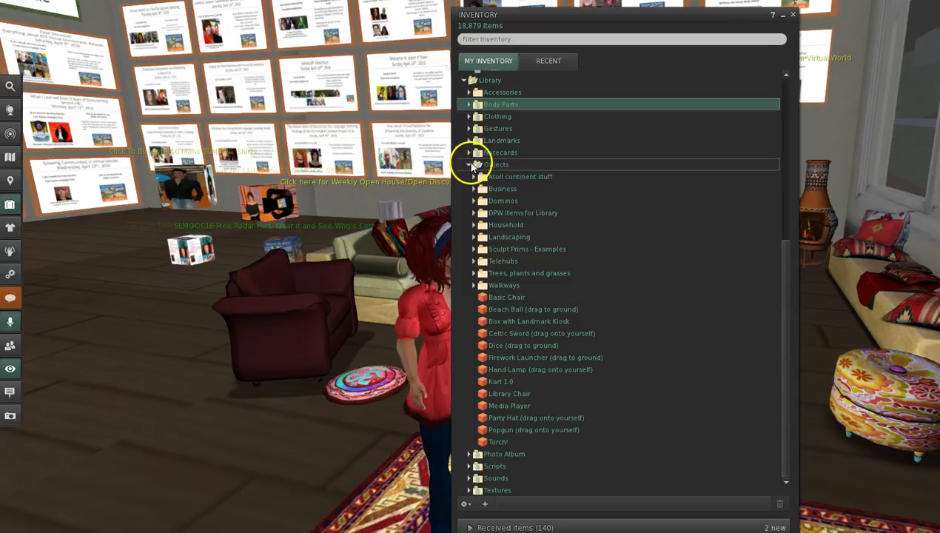
pyautogui.click(470, 165)
pyautogui.moveTo(786, 300); pyautogui.dragTo(787, 189)
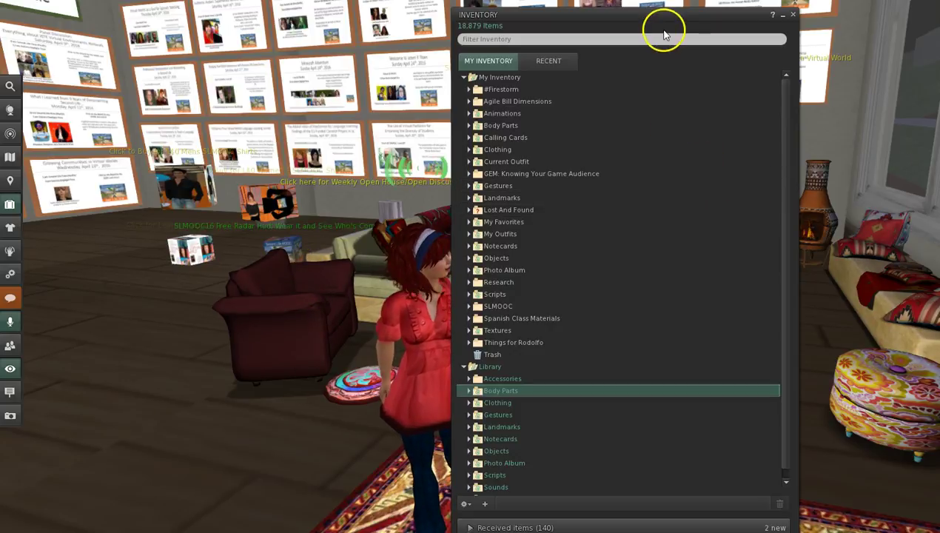
# Shift the inventory window away from the avatar and check the contents of the GEM: Knowing Your Game Audience folder
pyautogui.moveTo(672, 15); pyautogui.dragTo(711, 9)
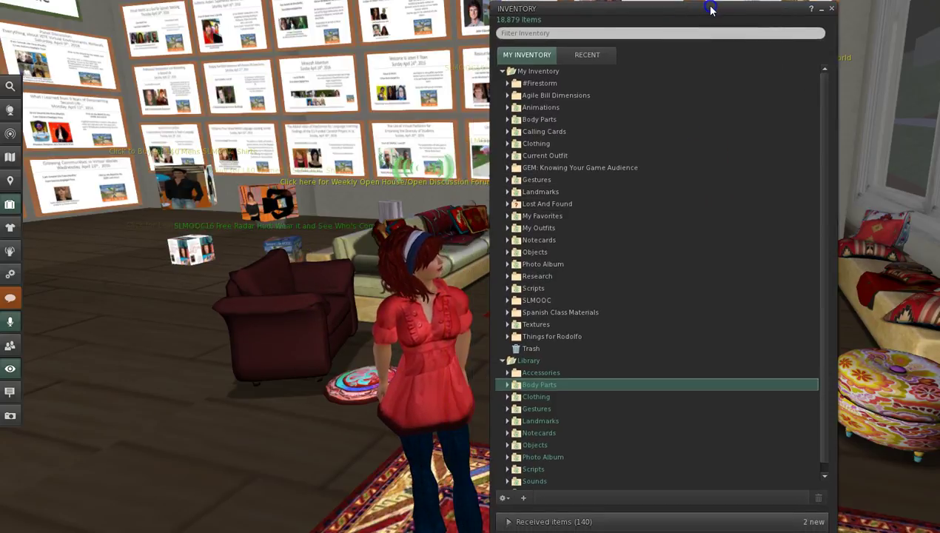
pyautogui.click(507, 168)
pyautogui.click(507, 168)
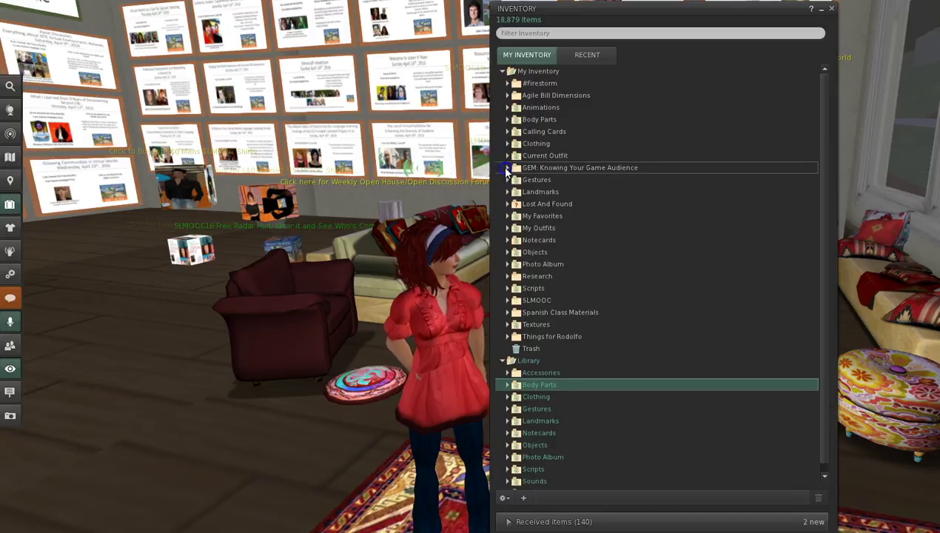
pyautogui.click(508, 168)
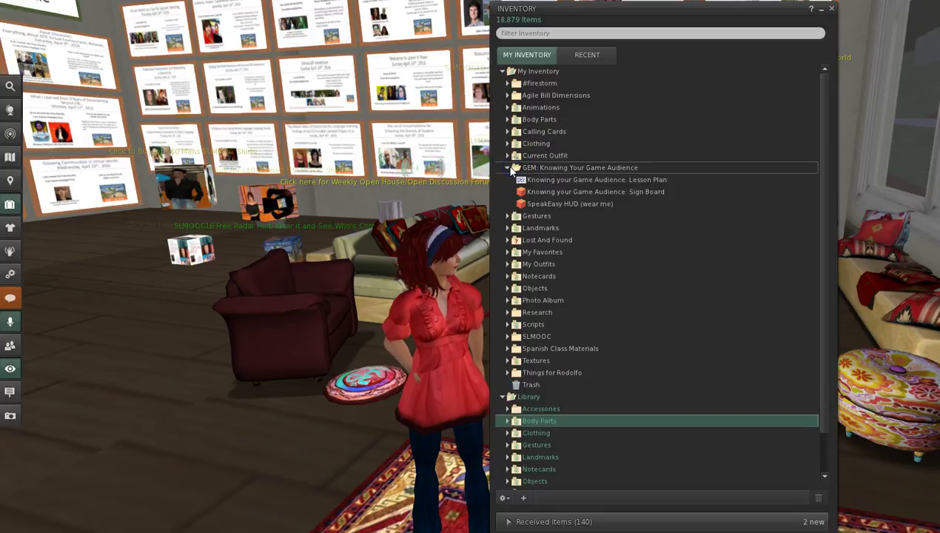
pyautogui.click(508, 168)
# Move the GEM: Knowing Your Game Audience folder into SLMOOC, file it under SLMOOC16, and close the inventory
pyautogui.click(584, 167)
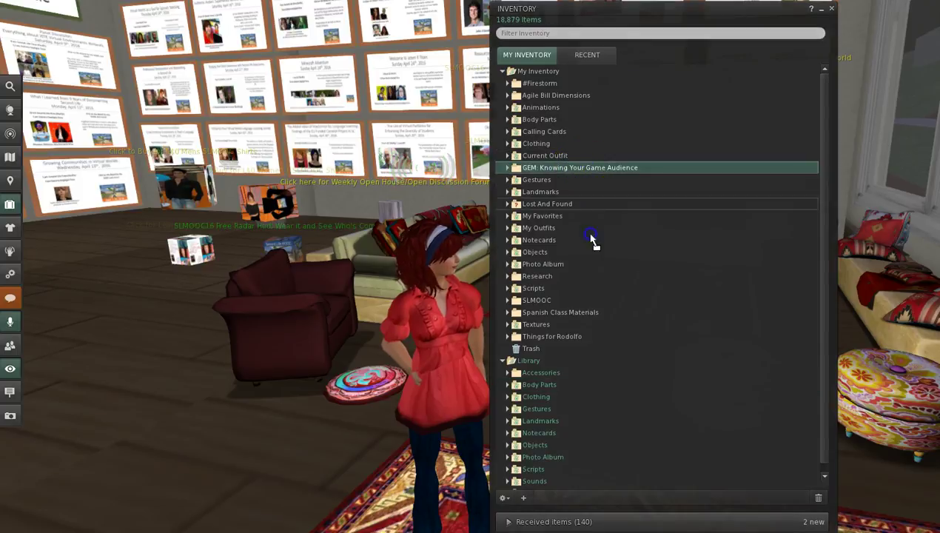
pyautogui.moveTo(532, 304); pyautogui.dragTo(515, 300)
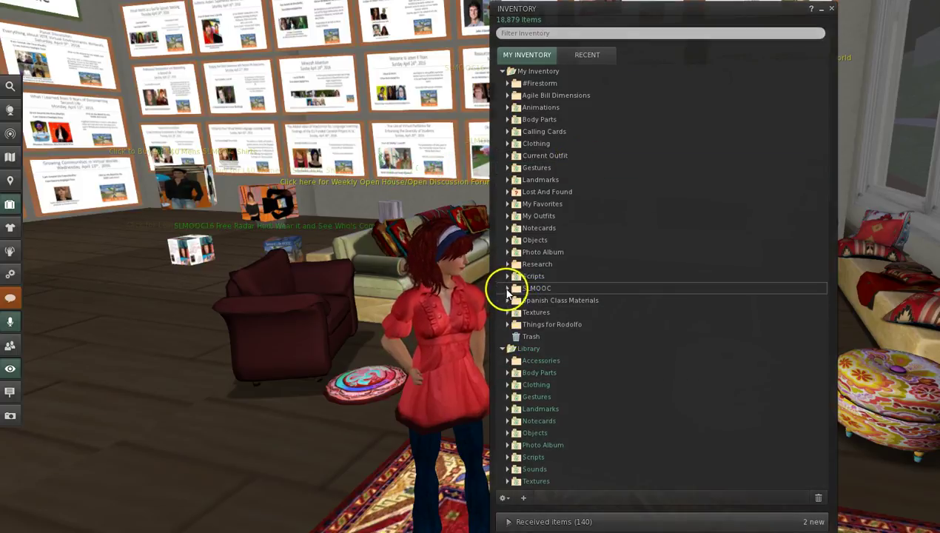
pyautogui.click(507, 288)
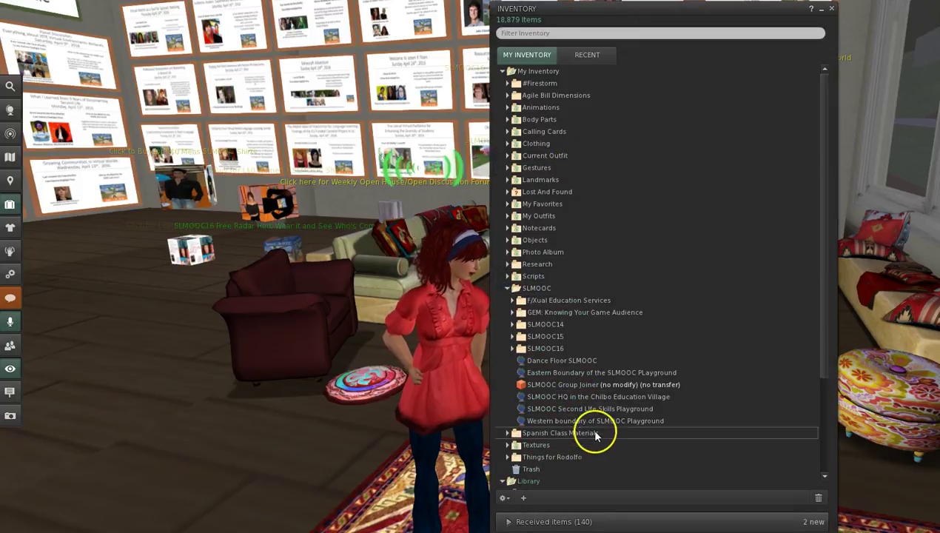
pyautogui.moveTo(593, 314); pyautogui.dragTo(595, 353)
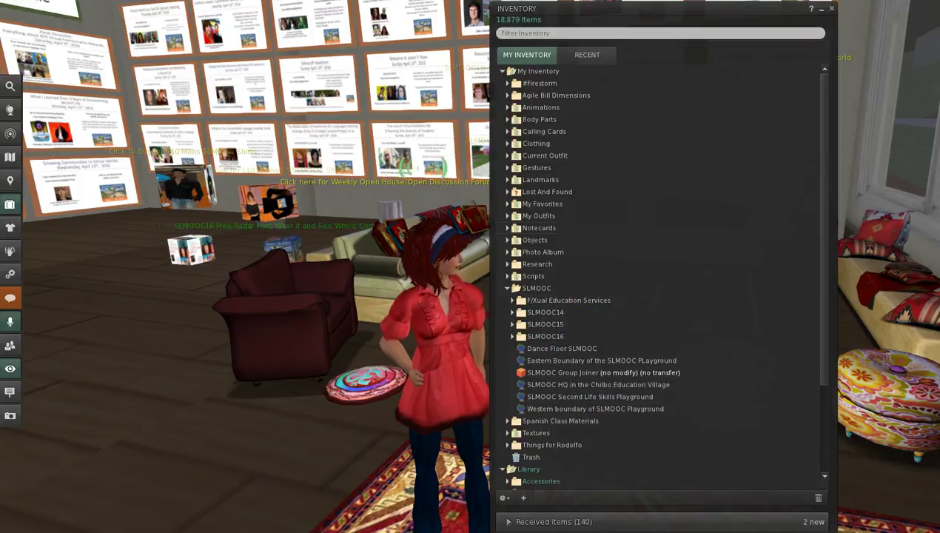
pyautogui.click(831, 8)
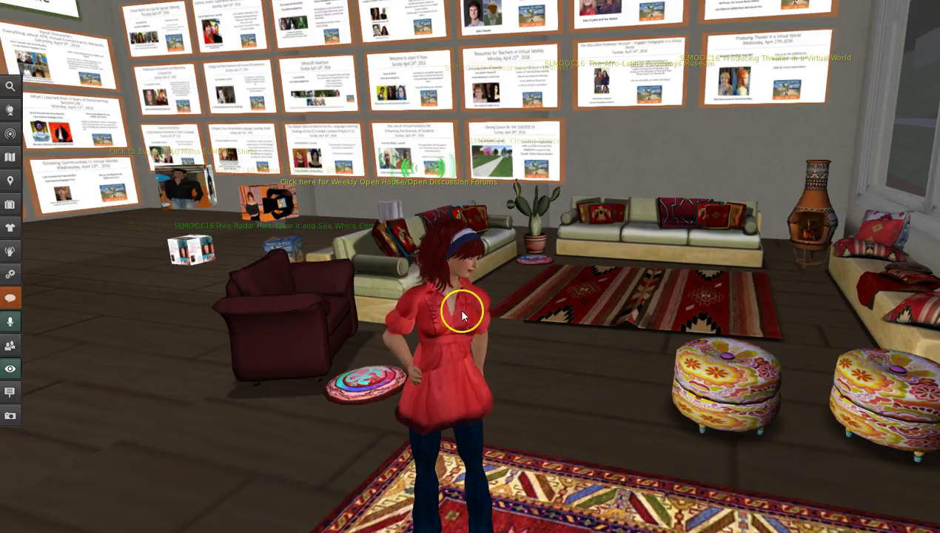
pyautogui.moveTo(429, 280)
pyautogui.mouseDown()
pyautogui.moveTo(420, 294)
pyautogui.moveTo(426, 323)
pyautogui.mouseUp()
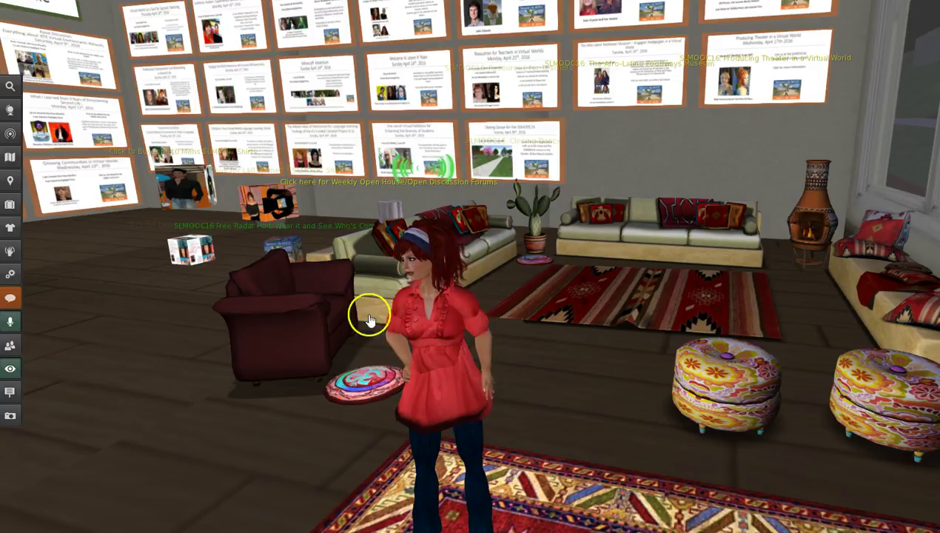
pyautogui.click(18, 254)
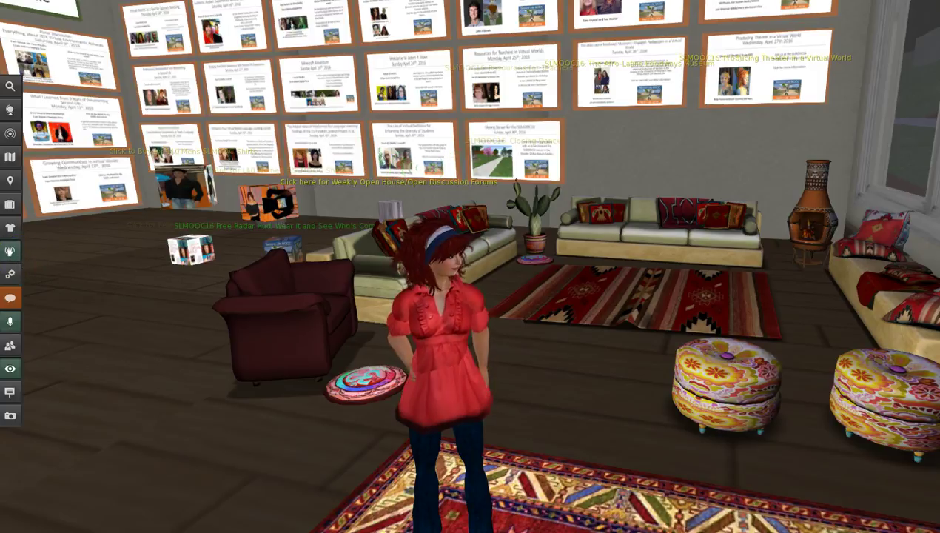